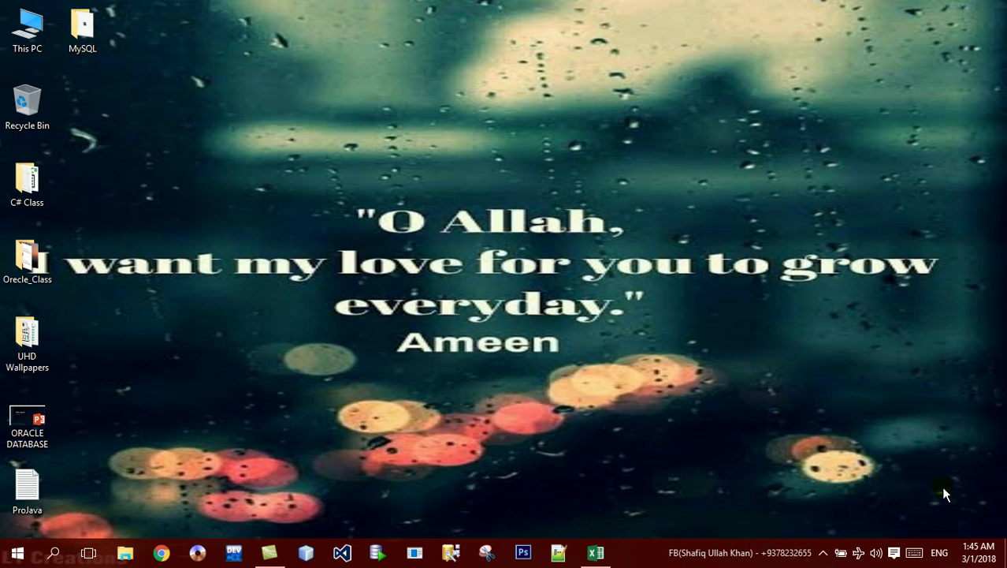
Restore and maximize the Book12 workbook, then close the What-If Analysis options without choosing.
click(597, 552)
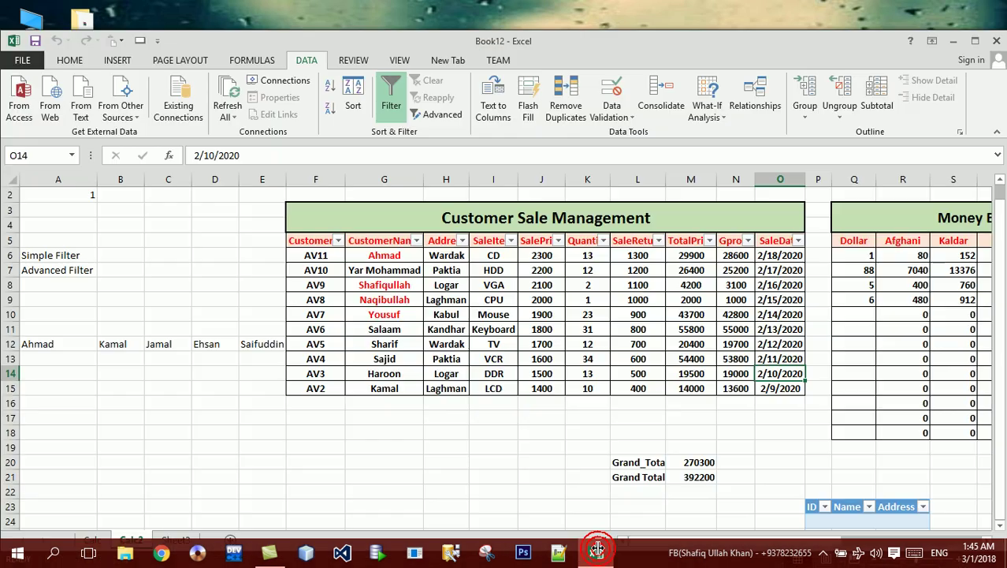
double_click(485, 44)
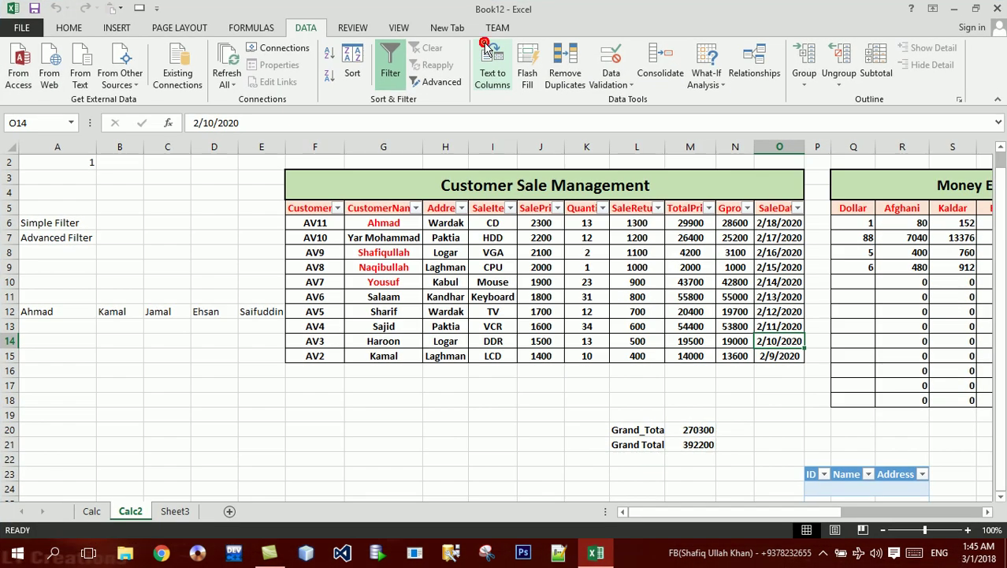
click(709, 79)
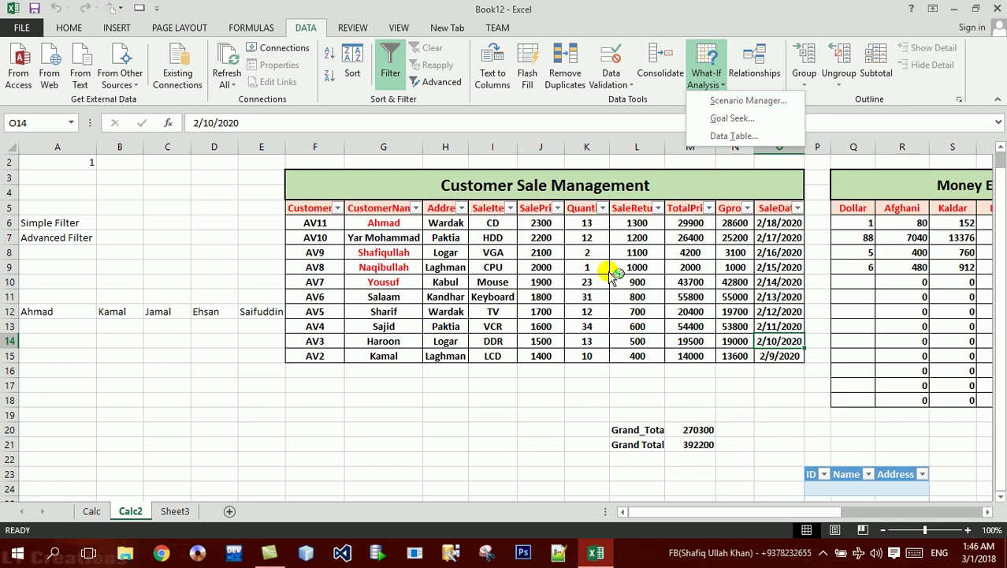
key(Escape)
Move along row 14 on Calc2 to an empty area beyond the sales tables.
key(Left)
key(Left)
key(Home)
key(Right)
key(Right)
key(Right)
key(Right)
key(Right)
key(Right)
key(Right)
key(Right)
key(Right)
key(Right)
key(Right)
key(Right)
key(Right)
key(Right)
key(Right)
key(Right)
key(Left)
key(Left)
key(Left)
key(Left)
key(Left)
key(Left)
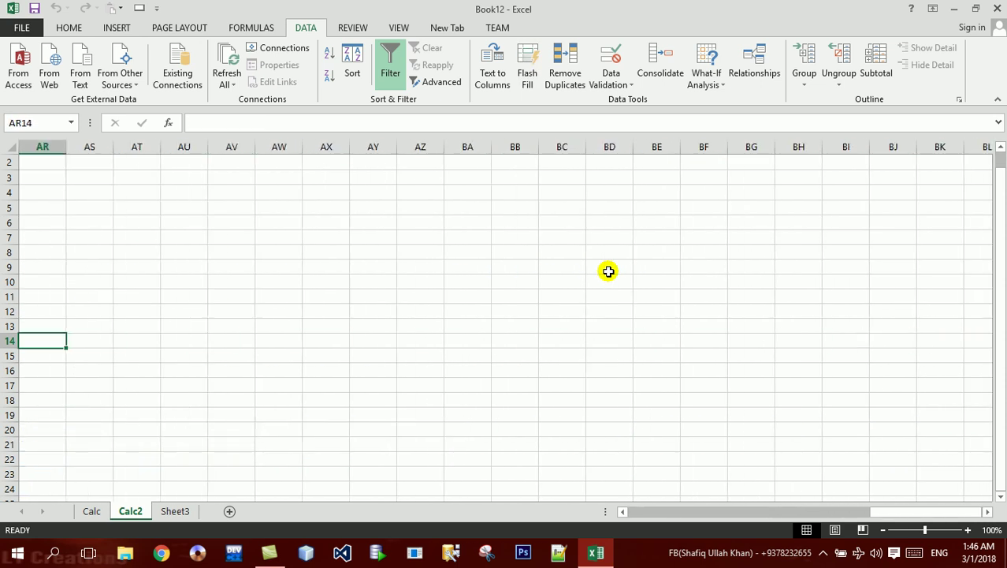
At 120% zoom, enter 'Store multiple values under the single cell' in AR7, dismissing the antivirus notice.
click(966, 528)
click(966, 528)
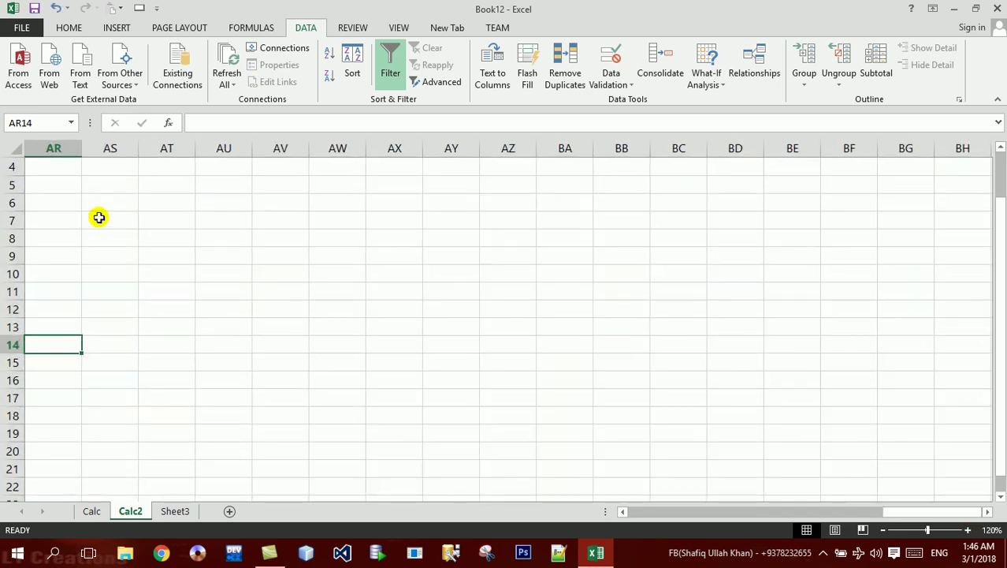
click(57, 216)
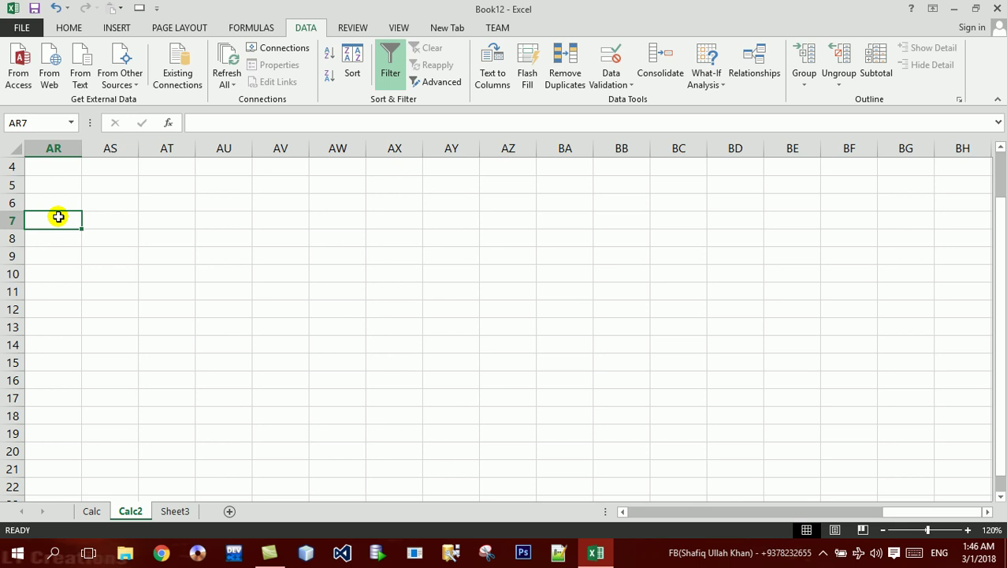
text(Store multiple values under the single cell)
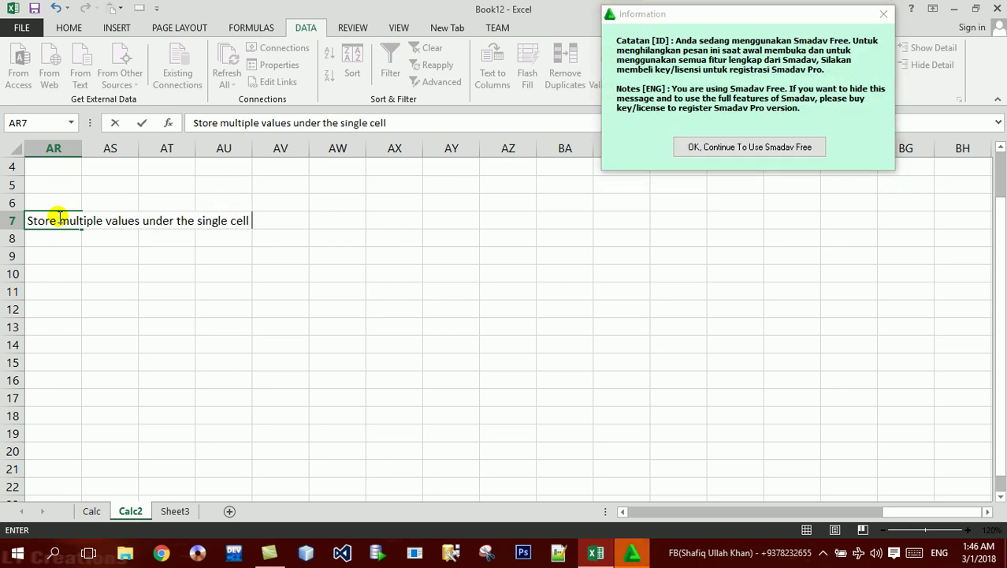
click(883, 13)
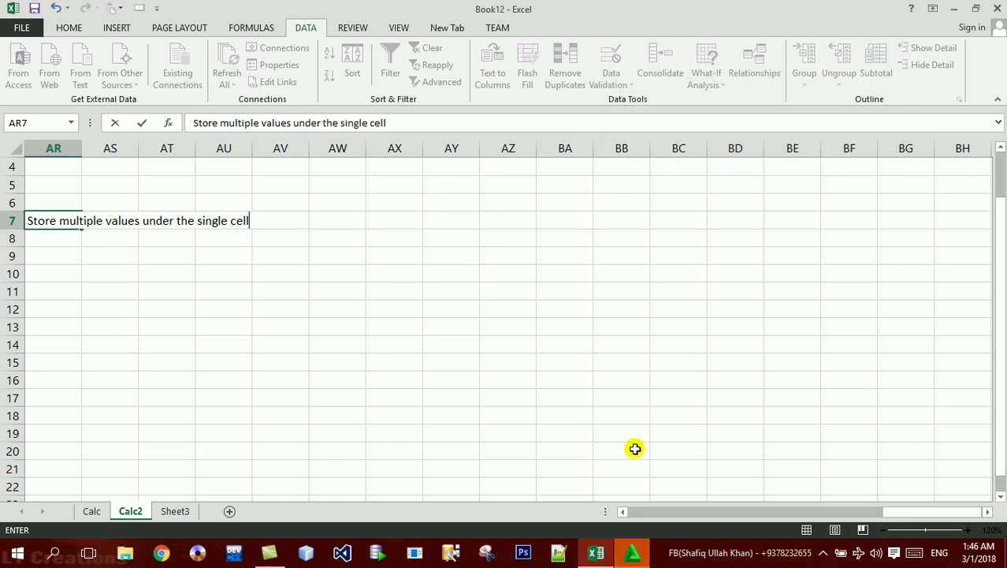
click(635, 554)
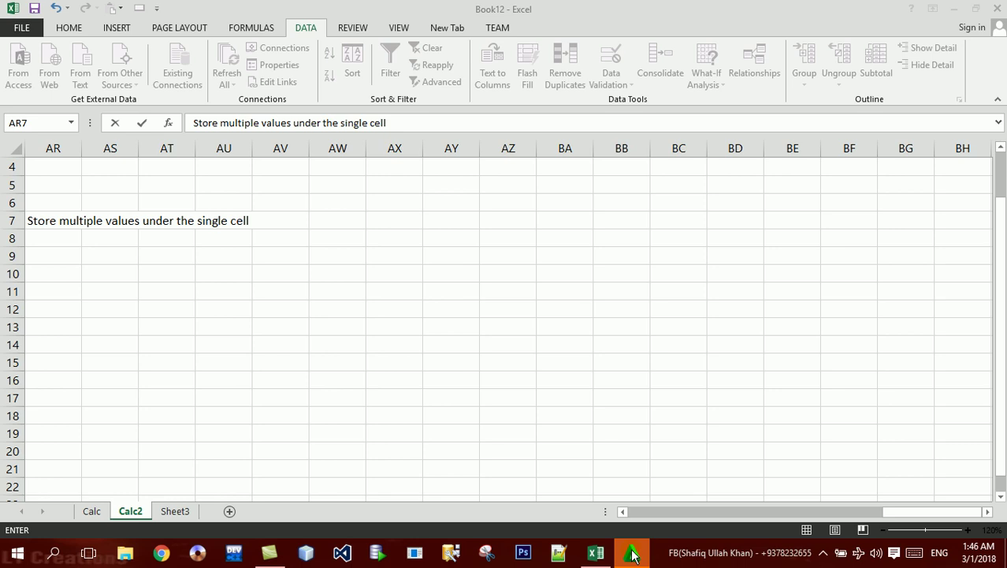
click(521, 222)
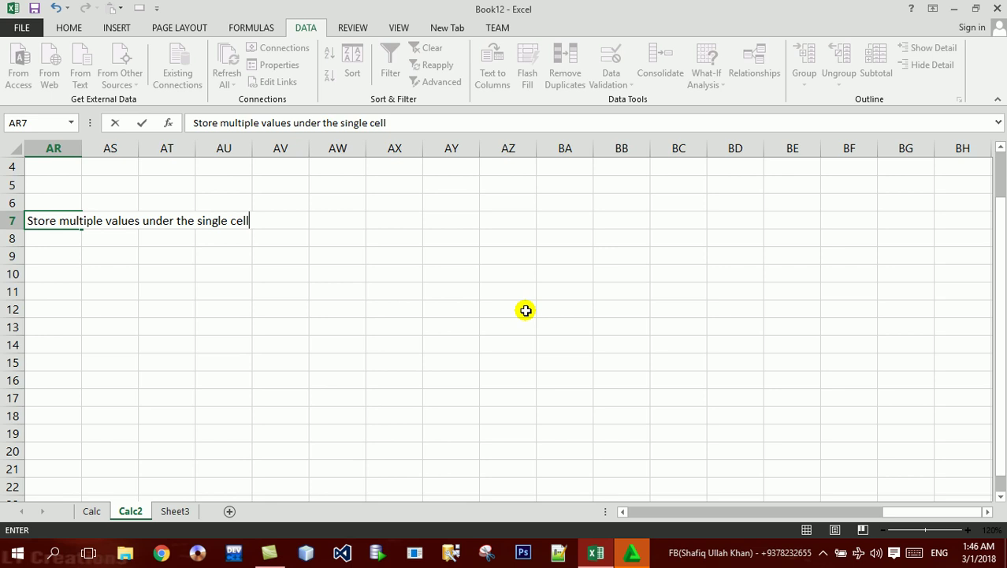
click(522, 294)
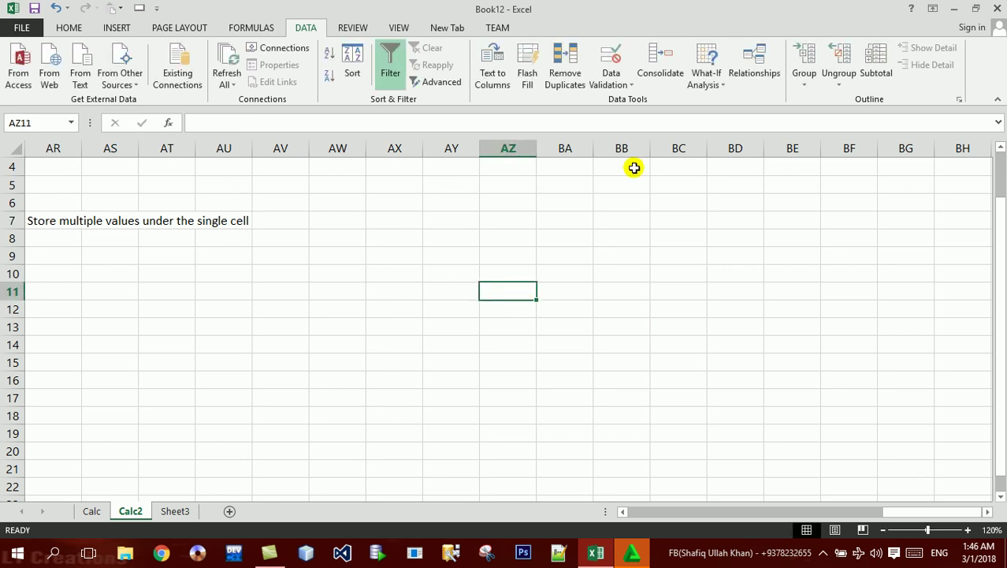
text(Ahnad)
key(BackSpace)
key(BackSpace)
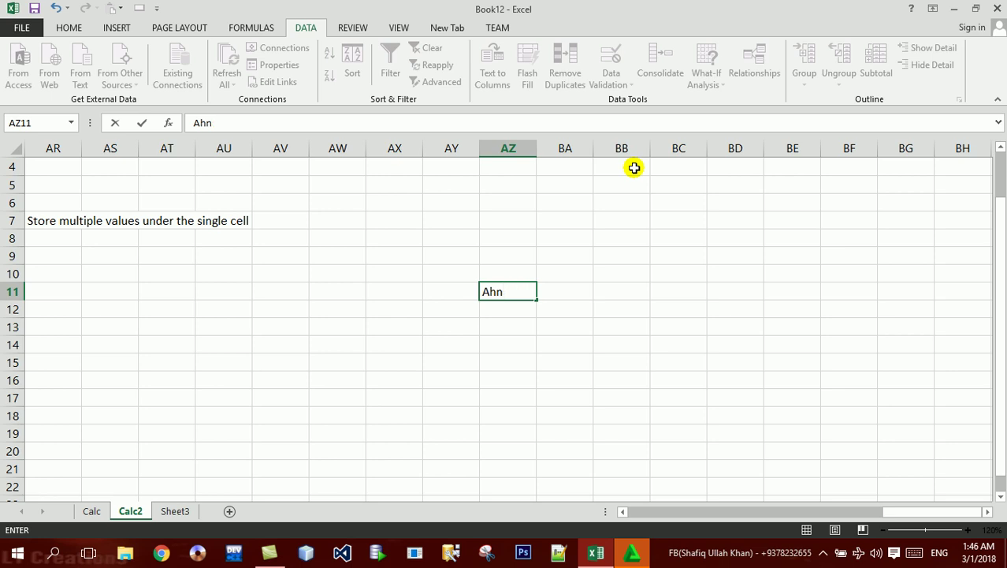
text(hnad)
key(BackSpace)
key(BackSpace)
text(mad)
key(Return)
key(Up)
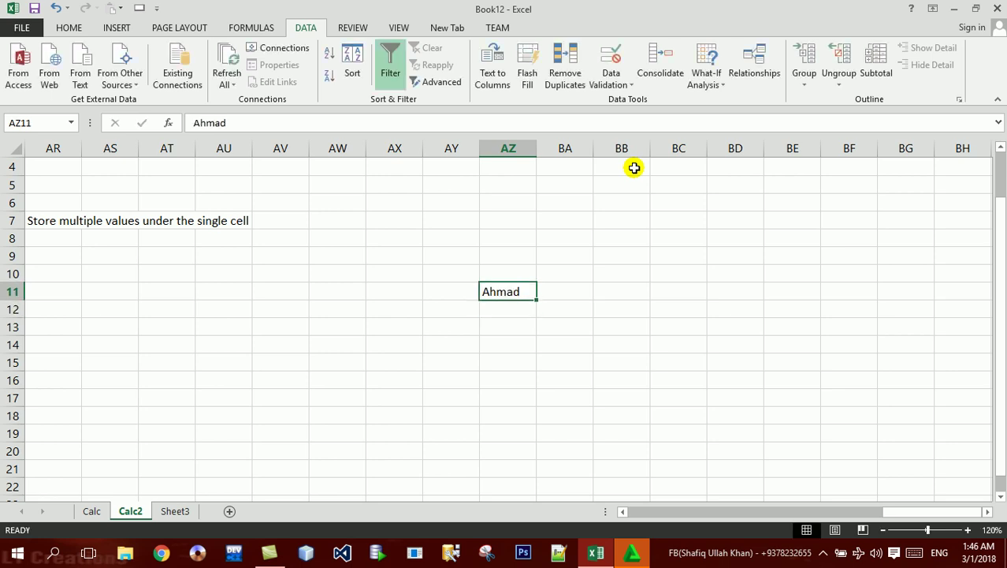
text(Ra)
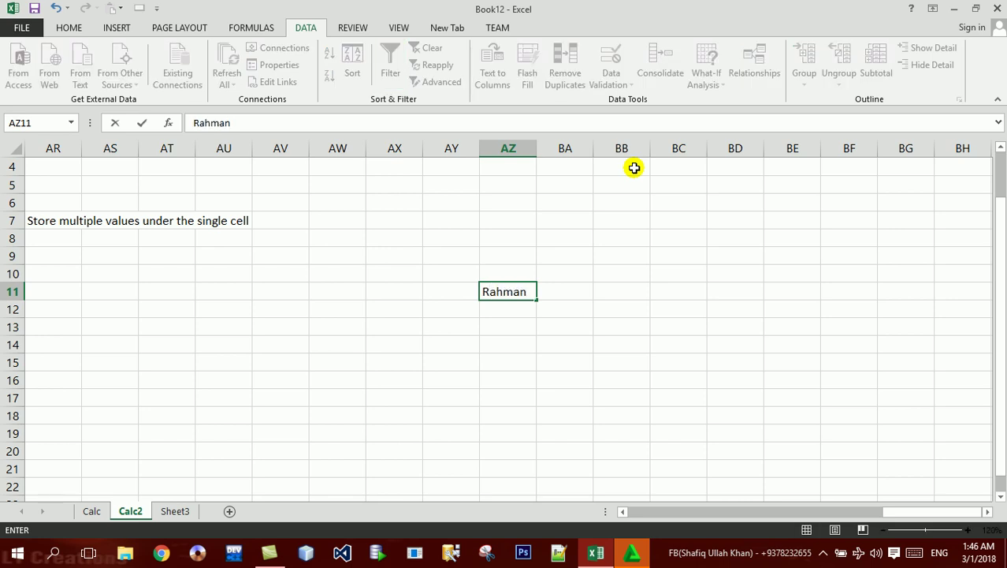
key(Return)
key(Up)
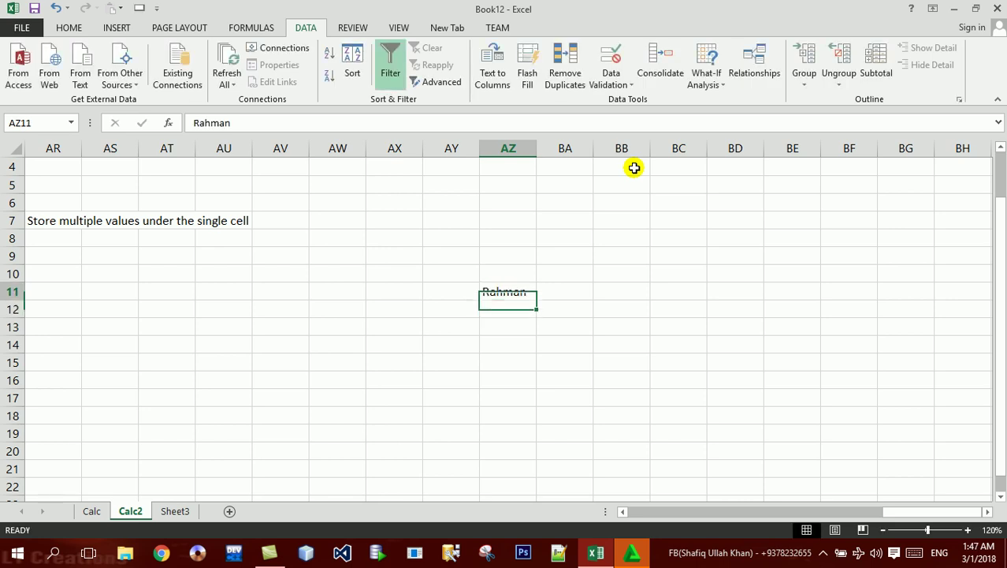
text(Jawe)
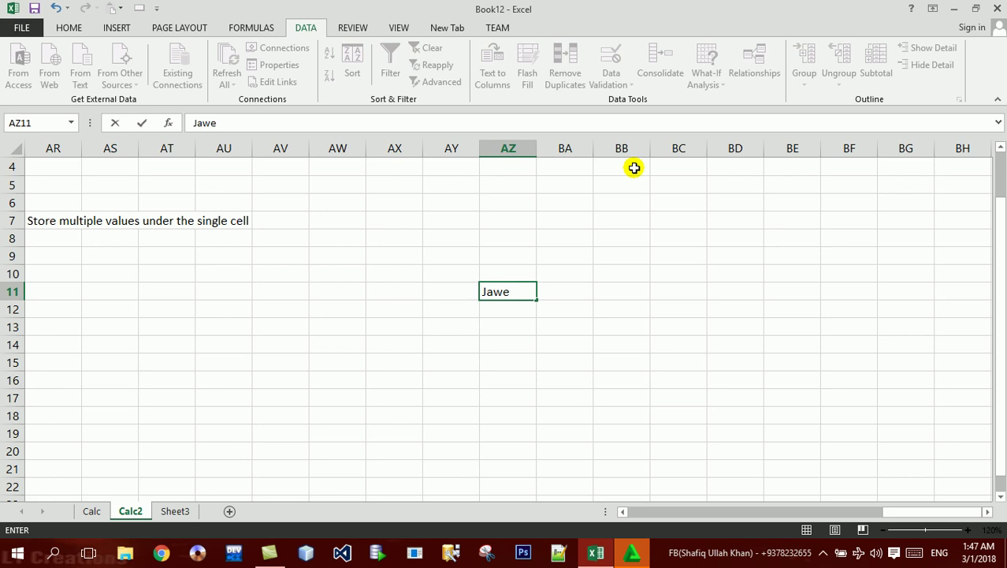
text(ed)
key(Return)
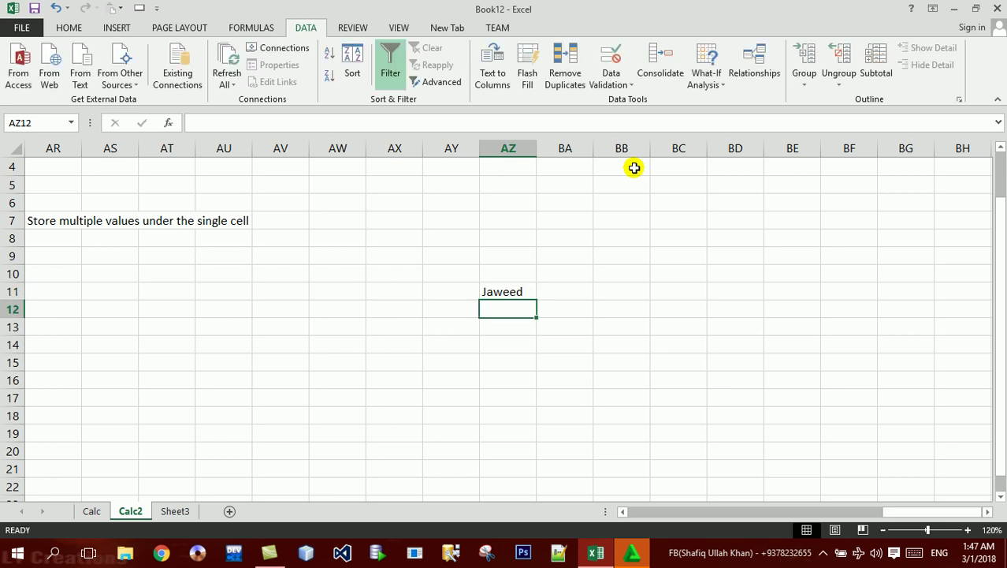
key(Up)
key(Delete)
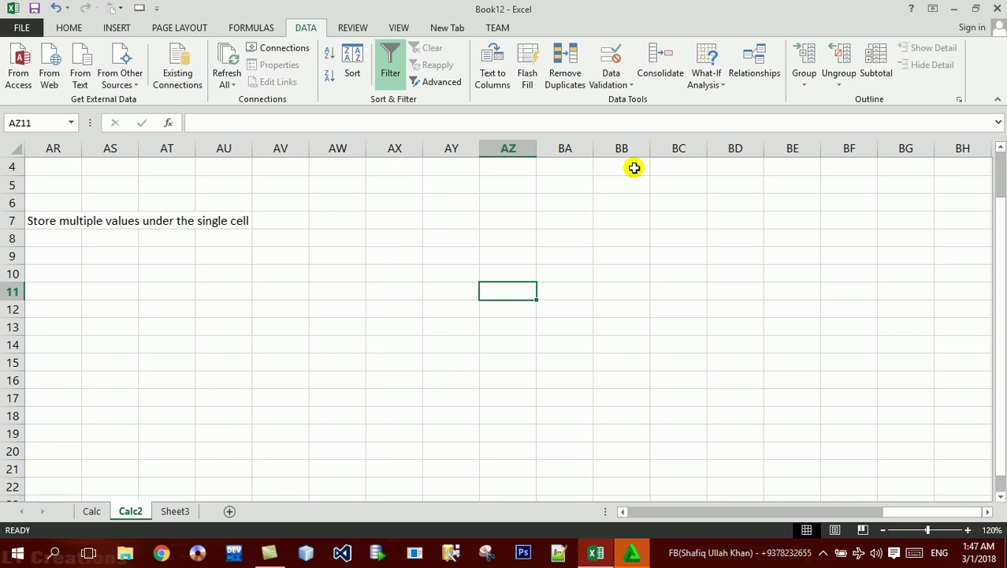
End both Smadav USB Antivirus processes from Task Manager, then close it and return to Excel.
click(659, 558)
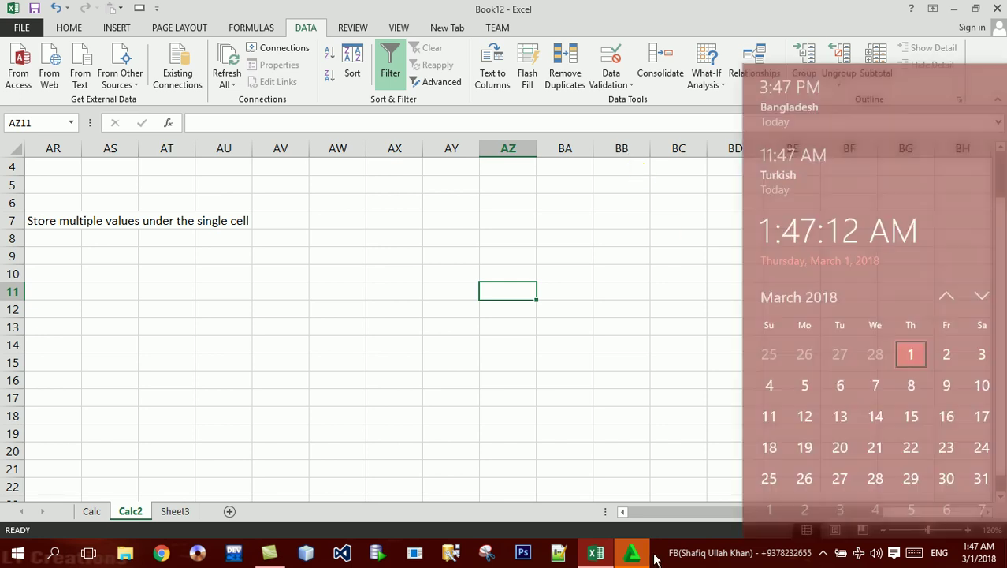
right_click(665, 557)
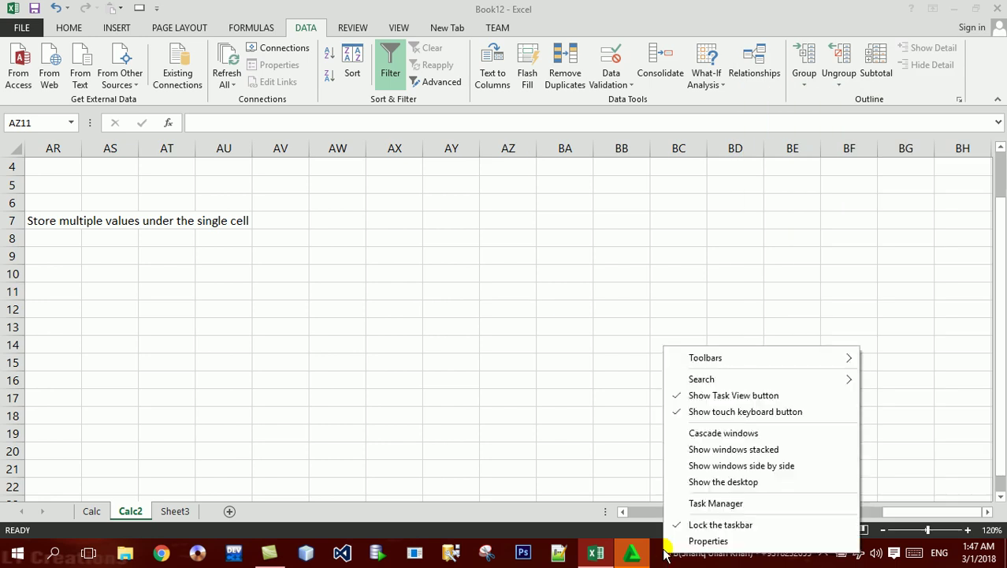
click(677, 503)
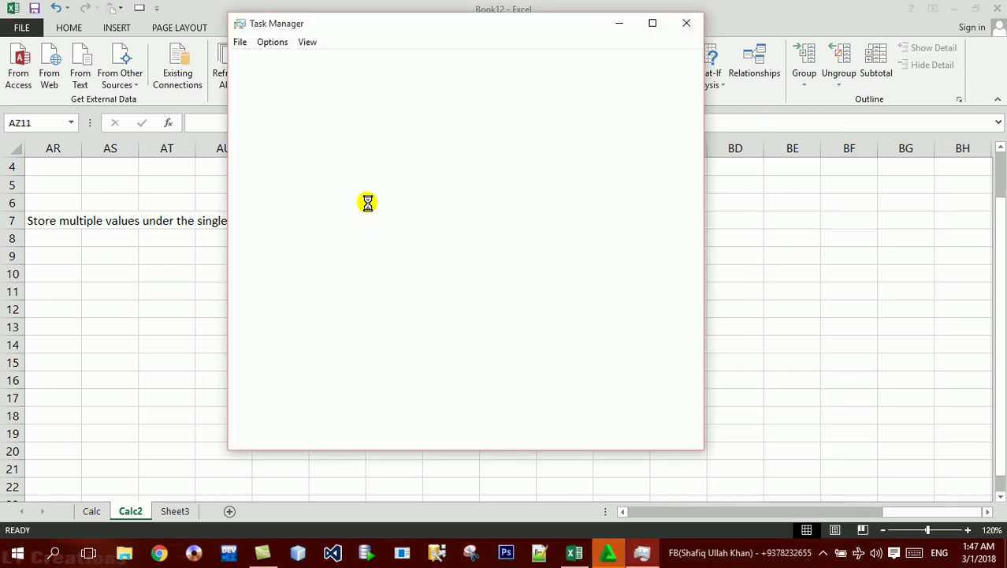
click(307, 209)
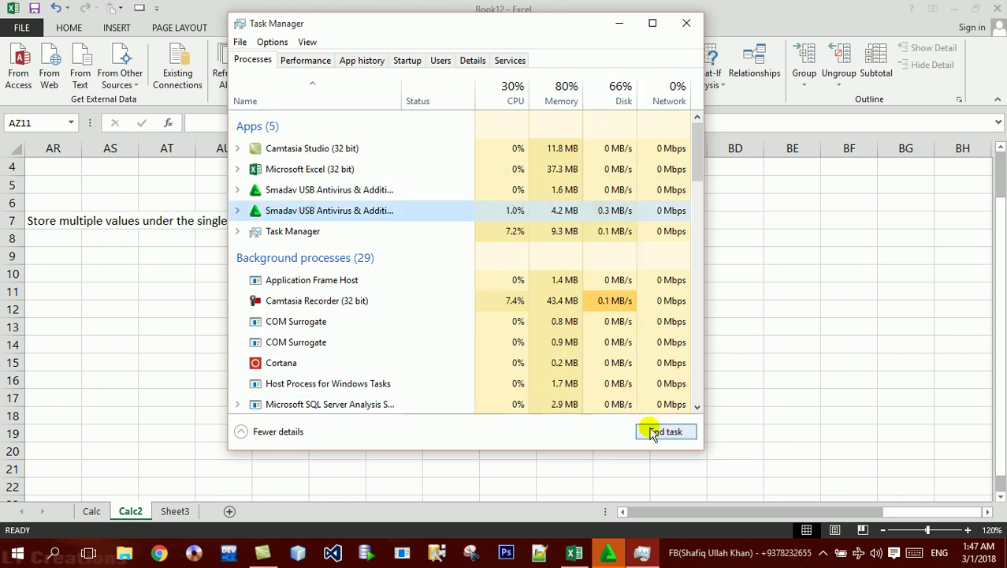
click(655, 432)
click(390, 193)
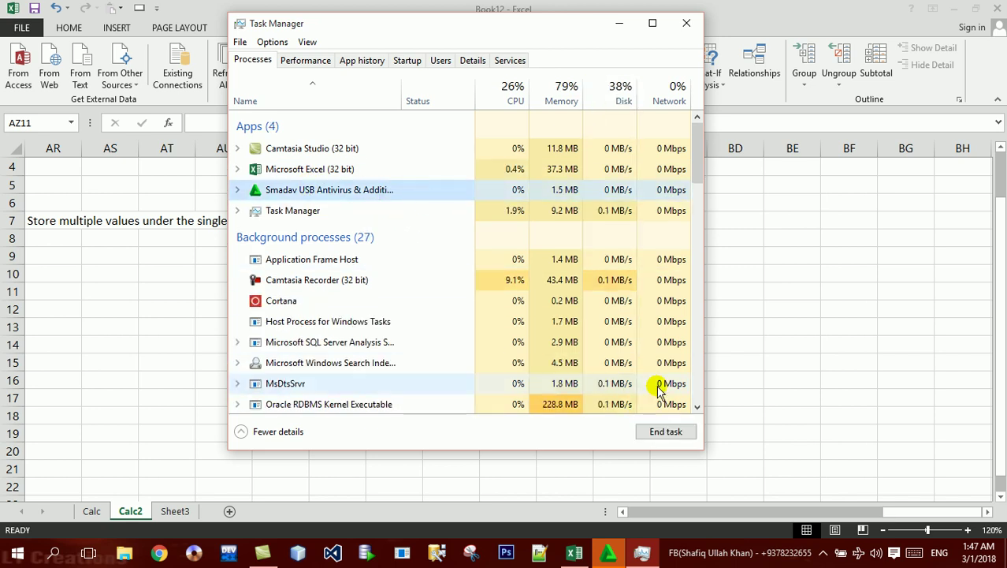
click(668, 432)
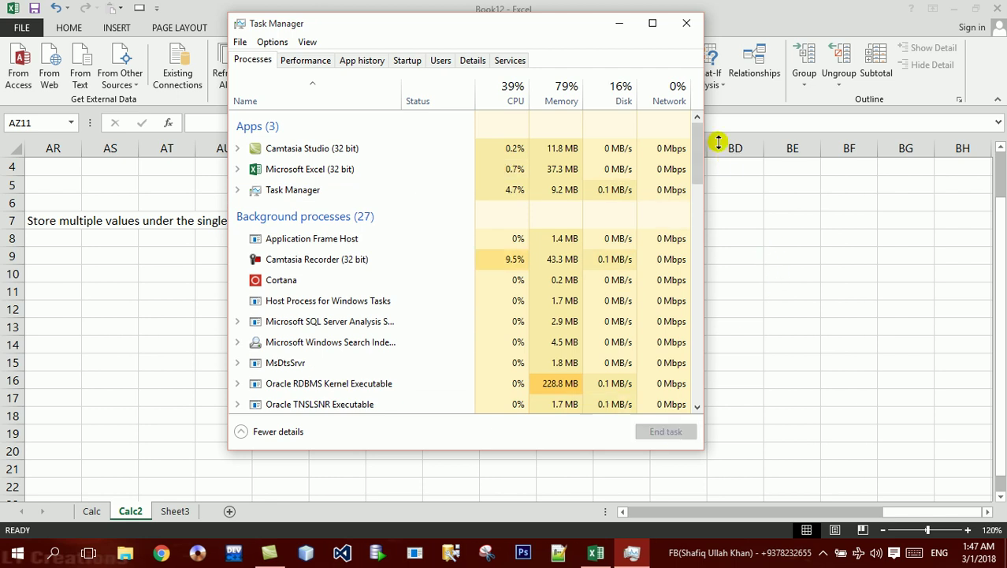
click(696, 23)
click(495, 355)
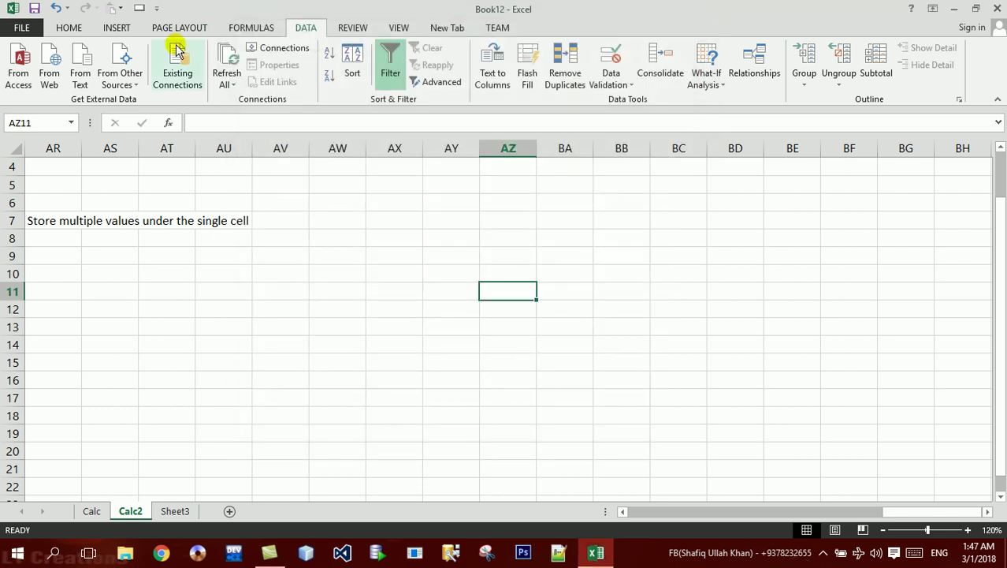
Go back to the top of the sheet, zoom to 120% and select E4.
key(Left)
key(Left)
key(Left)
key(Left)
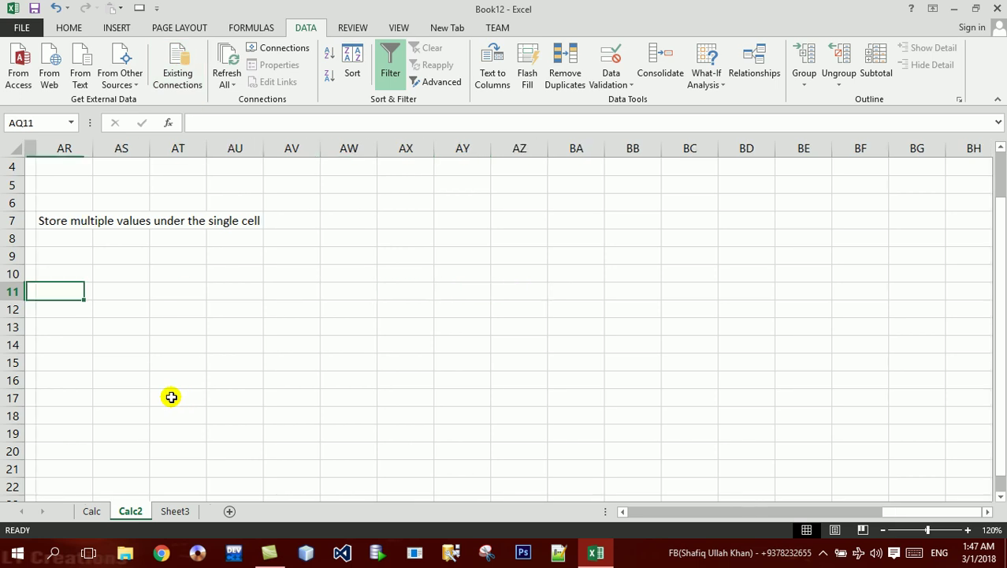
key(Left)
key(Left)
key(Left)
key(Left)
key(Left)
key(Left)
key(Left)
key(Left)
key(Up)
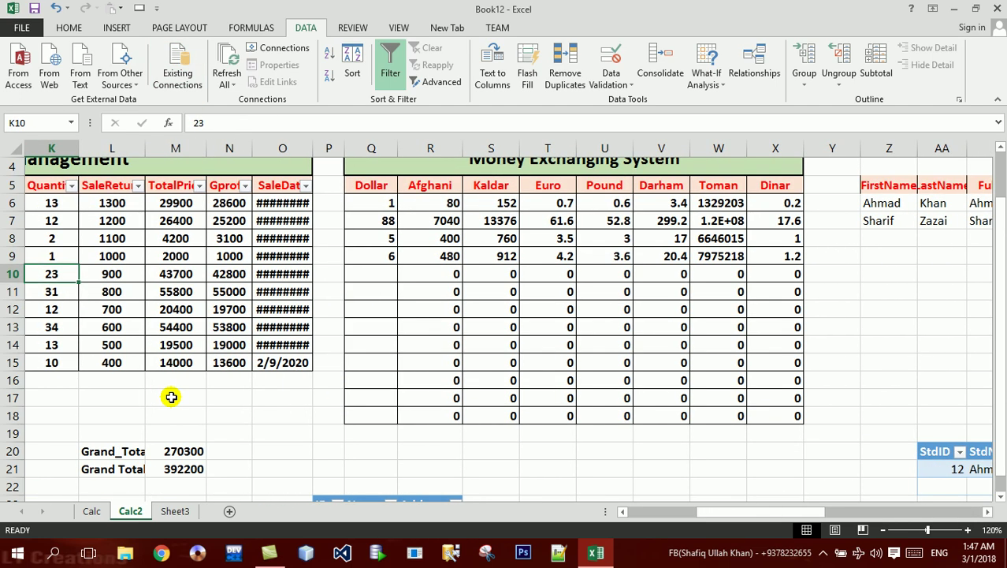
key(Up)
key(Up)
key(Up)
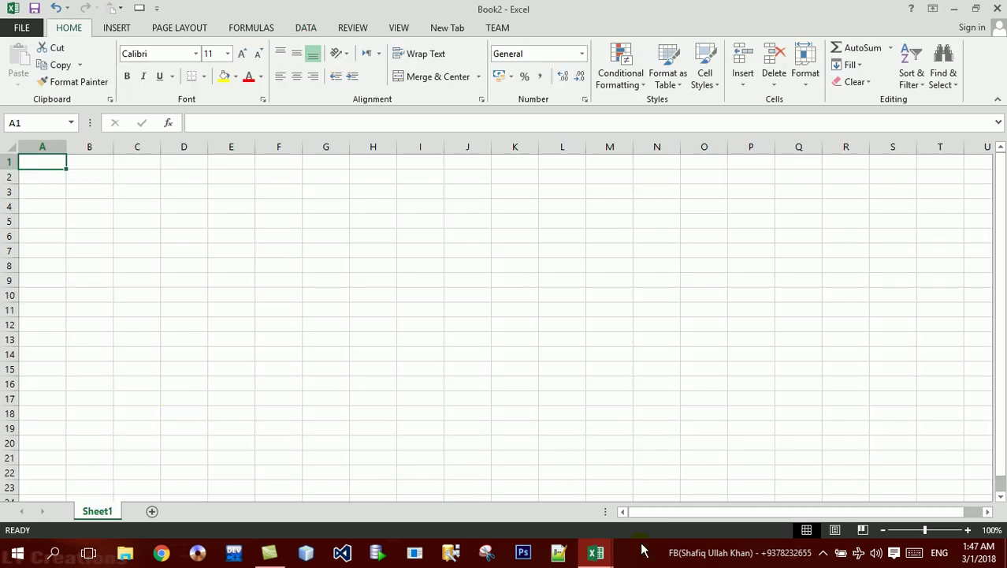
click(968, 530)
click(968, 530)
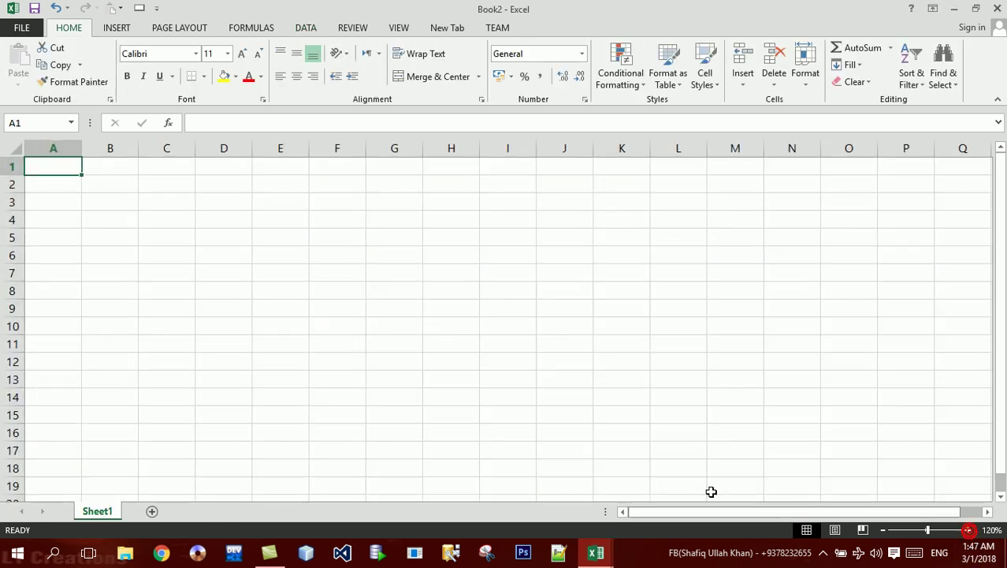
click(270, 217)
click(270, 216)
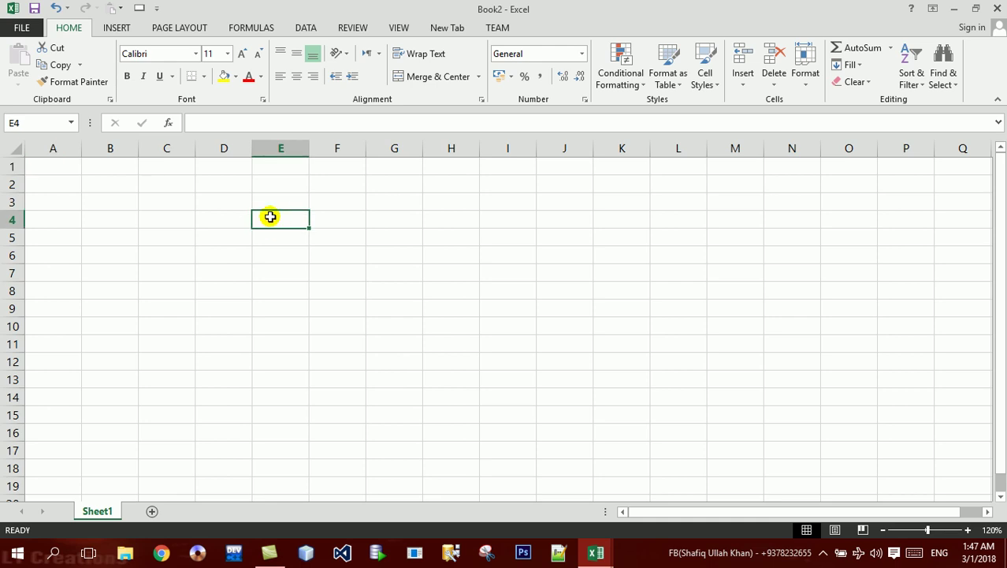
Enter the headers PruID, PruName, Price, Qty and Total across E4:I4.
text(PruID)
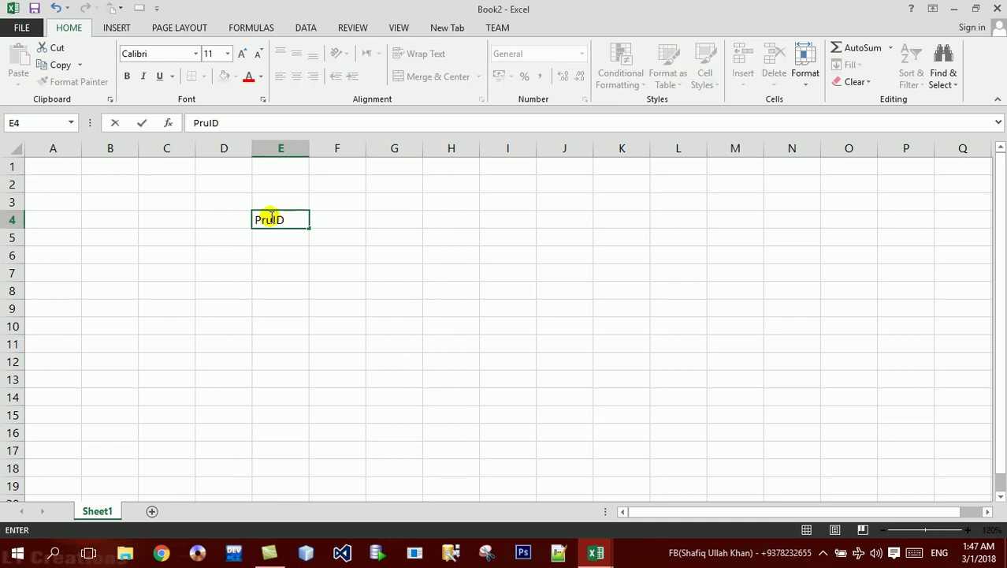
key(Tab)
text(pRU)
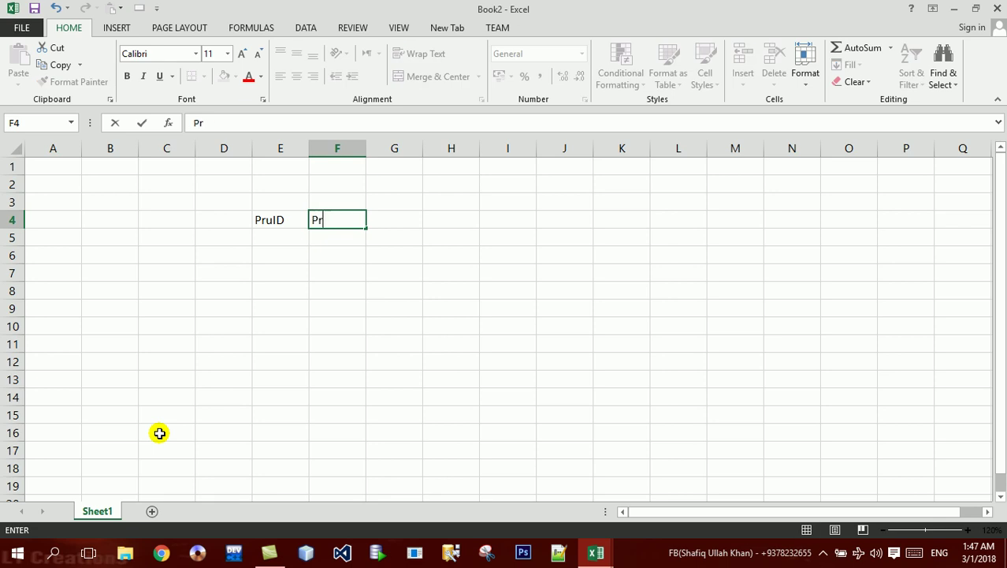
text(Name)
key(Tab)
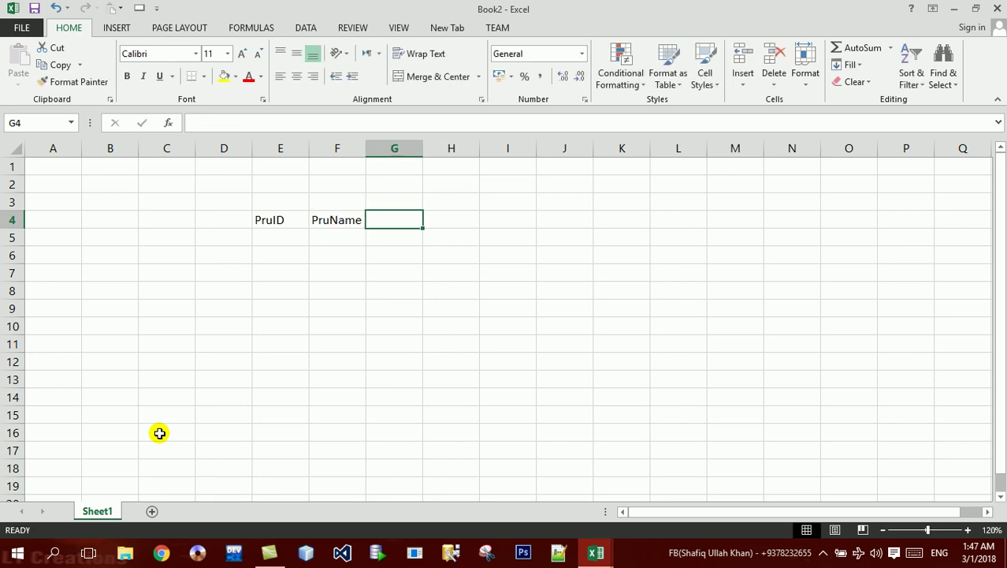
text(Pric)
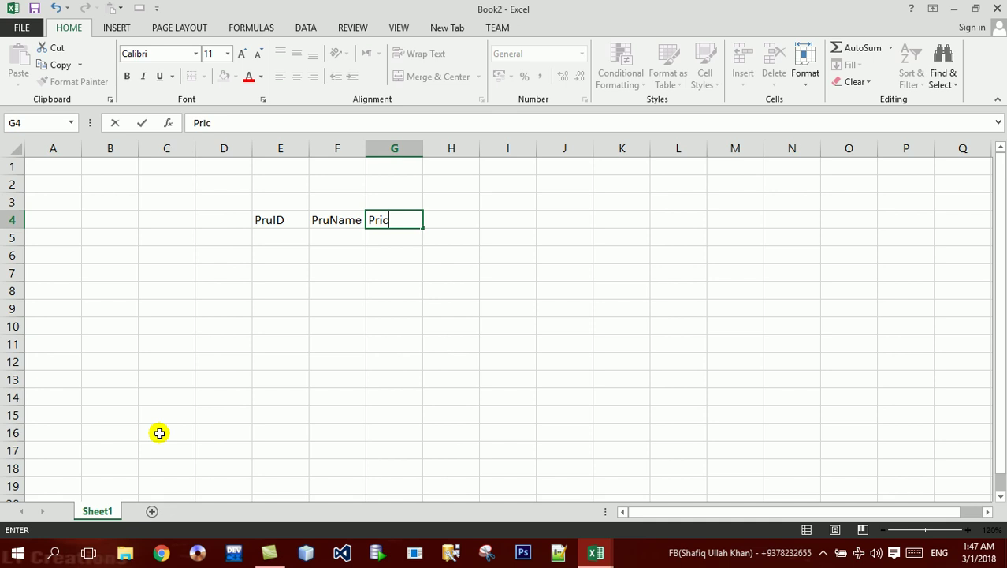
text(e)
key(Tab)
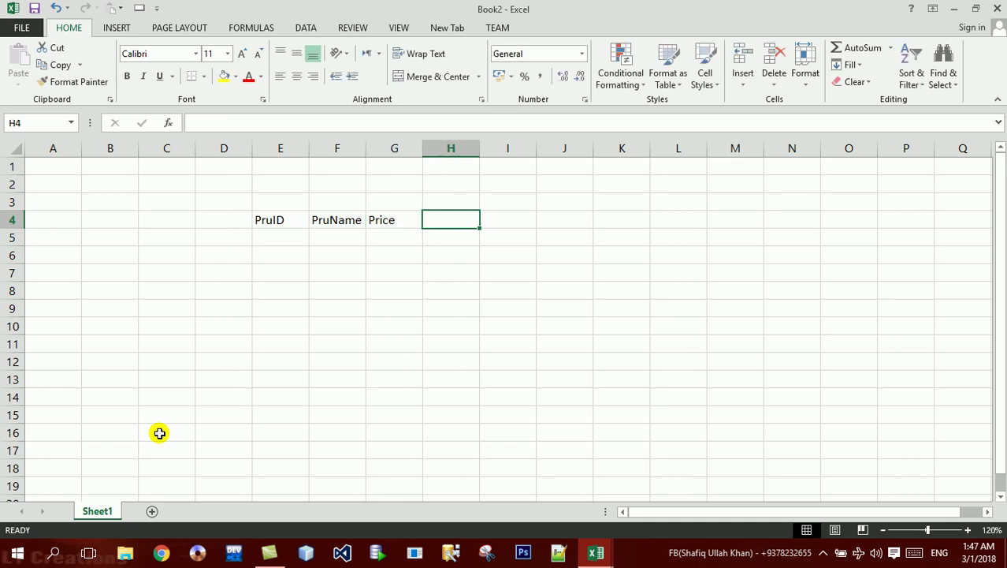
text(Qty)
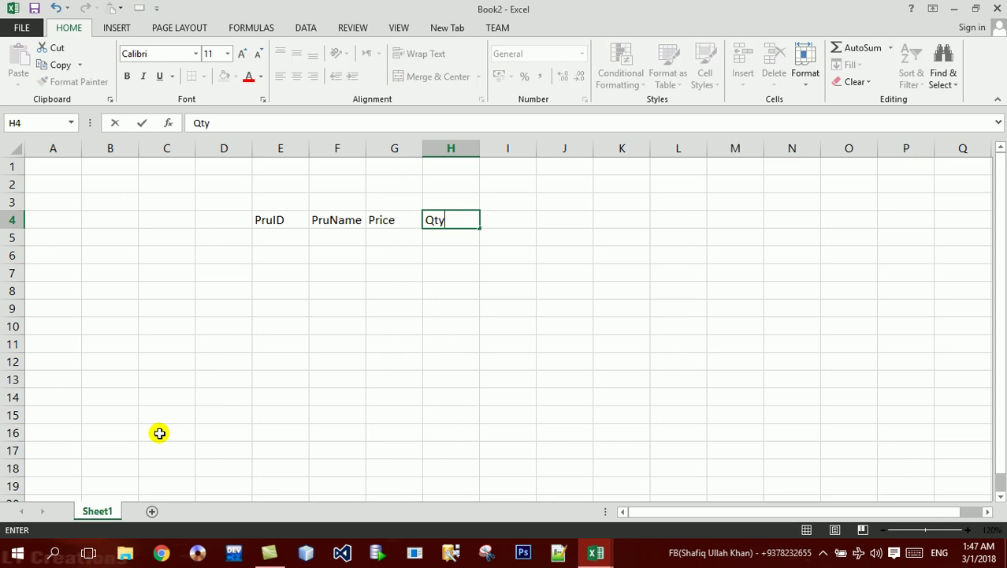
key(Tab)
text(Tot)
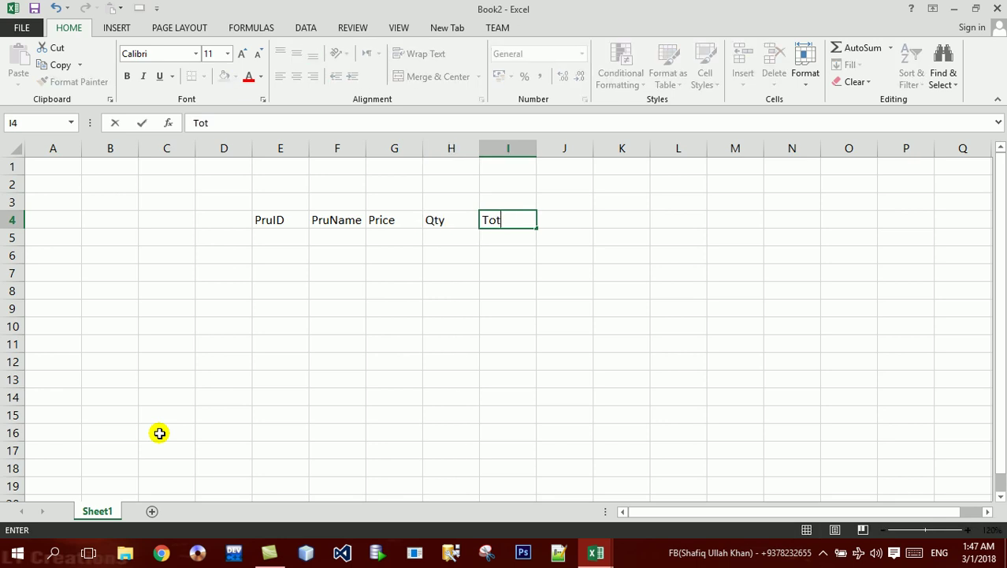
key(Return)
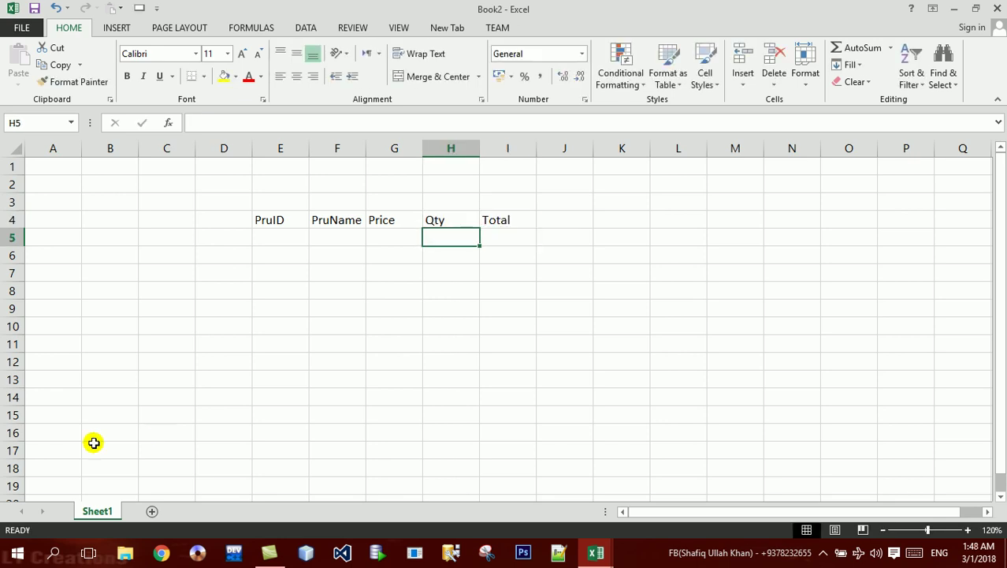
click(279, 219)
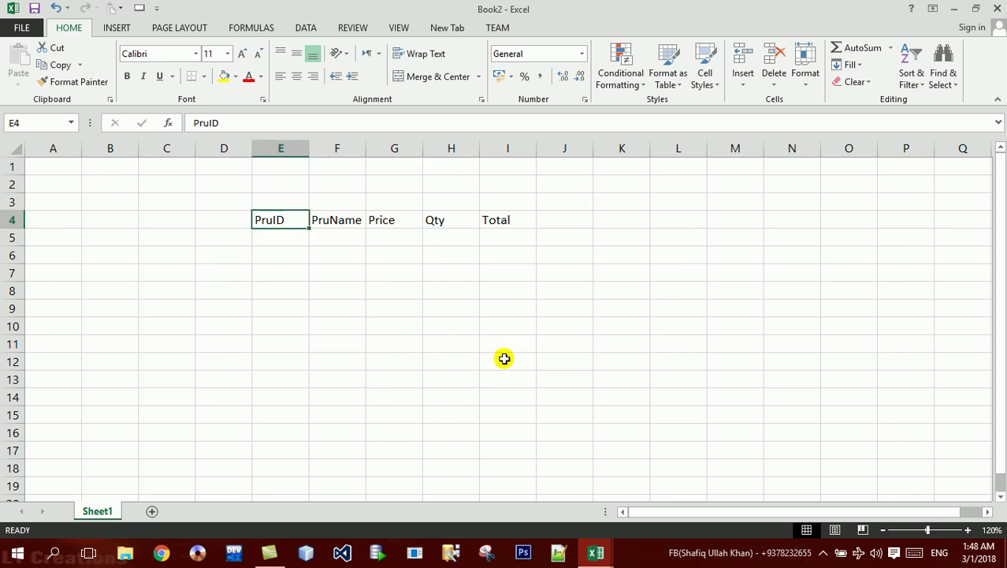
Give E4:I13 All Borders and make the header row bold.
drag(270, 219, 493, 374)
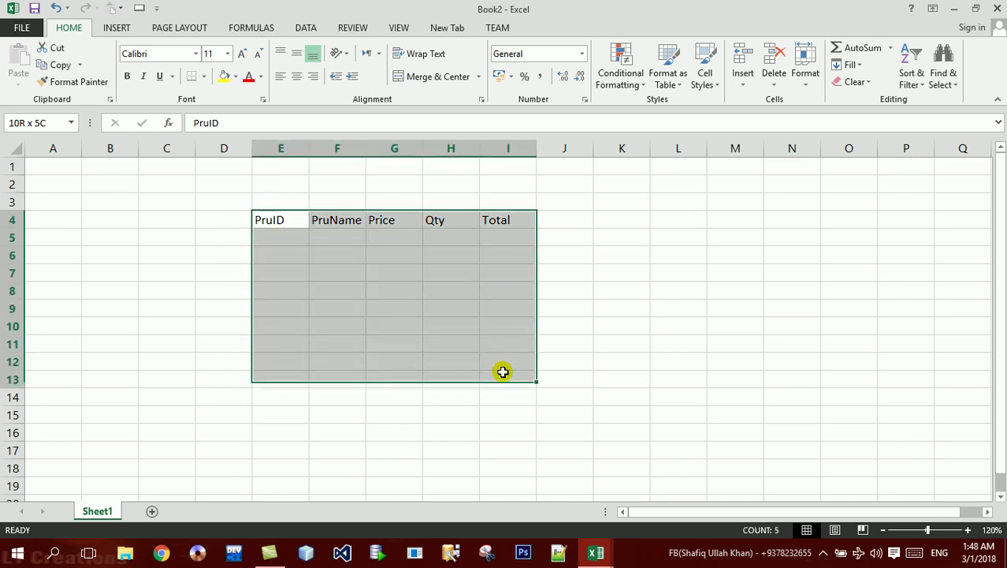
click(204, 75)
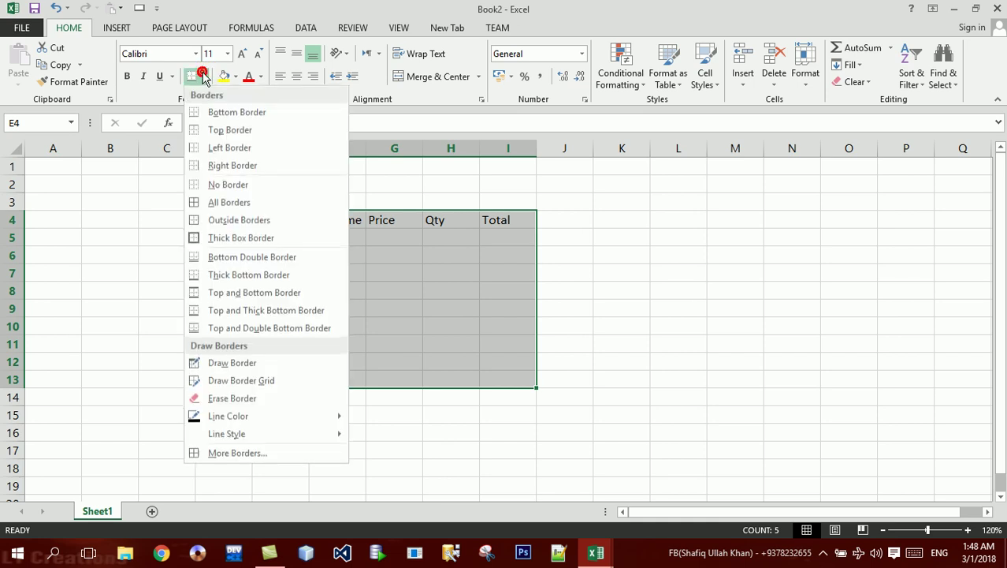
click(233, 200)
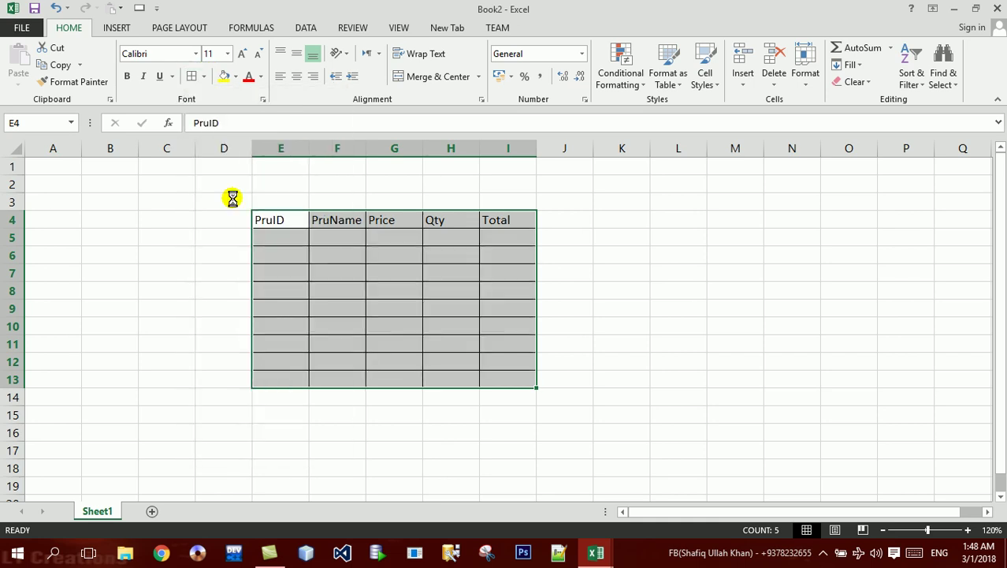
key(ctrl+b)
Enter Av1 and Av2 in E5:E6 and fill the IDs down to Av9 in E13.
key(Down)
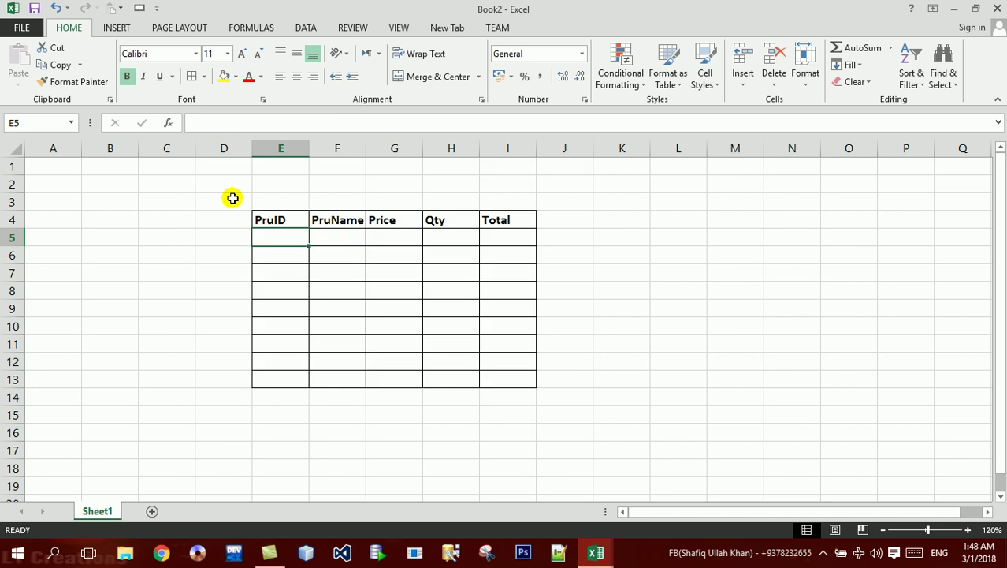
text(Av1)
key(Return)
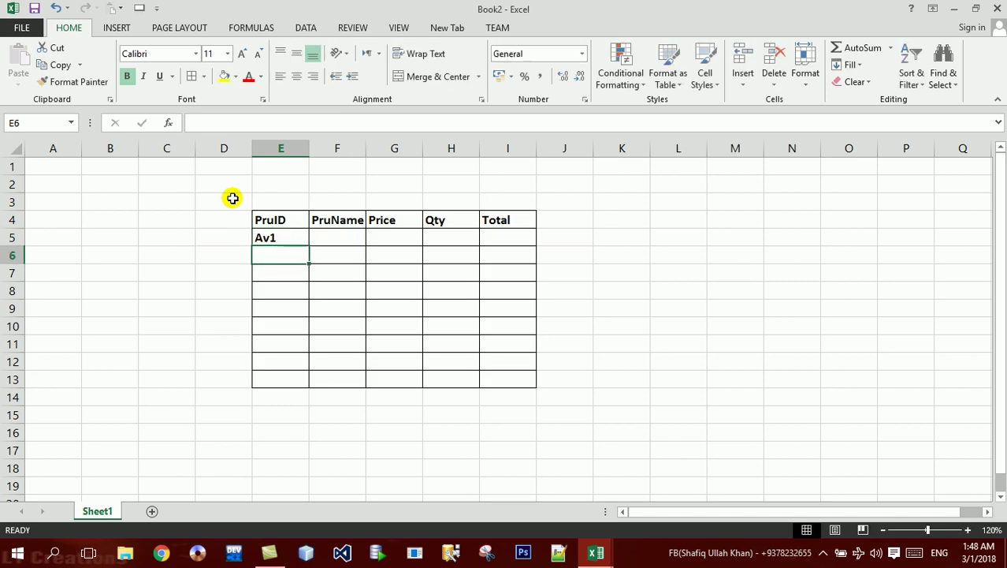
text(V)
text(A)
key(Return)
drag(287, 236, 309, 383)
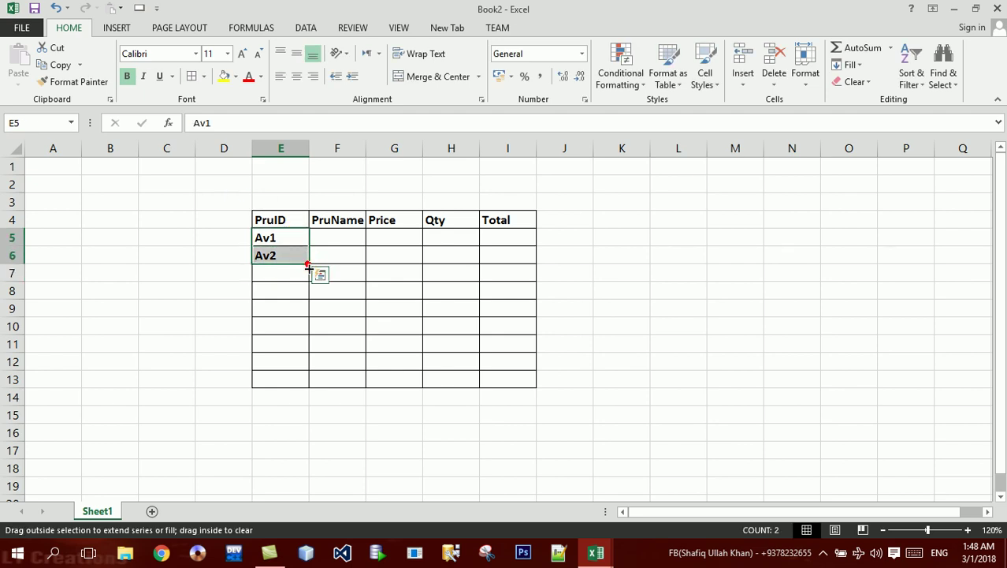
Enter Printer as the first product name in F5.
click(356, 237)
text(Printer)
key(Return)
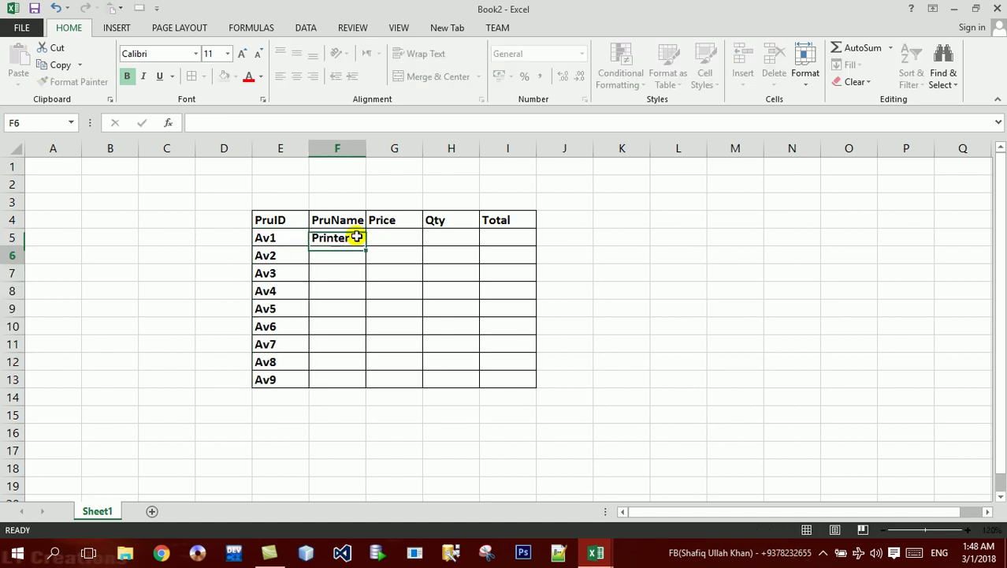
click(345, 238)
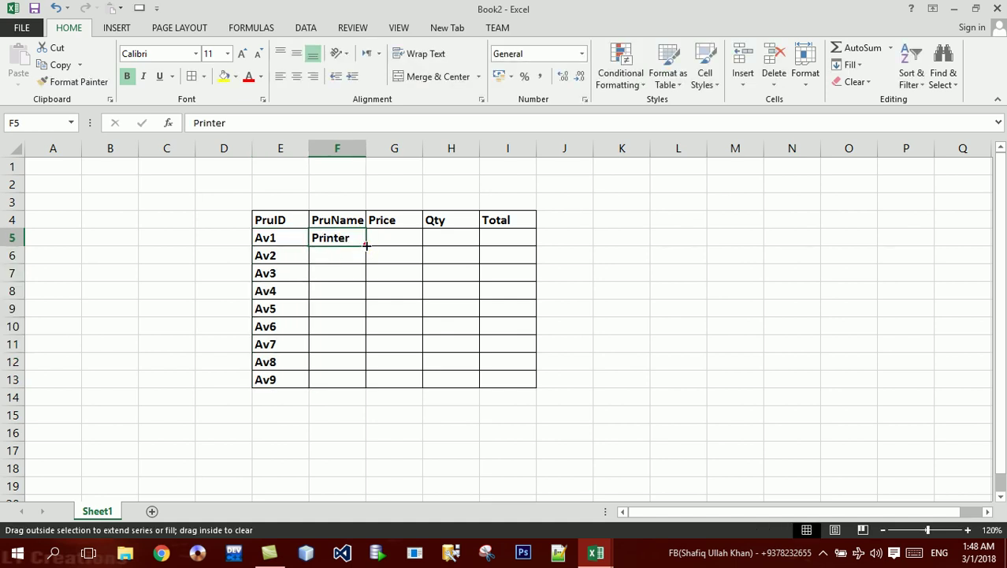
Fill product names LCD through VGA into F6:F13 and enter prices 1200 and 1300 in G5:G6.
drag(366, 246, 365, 387)
click(395, 235)
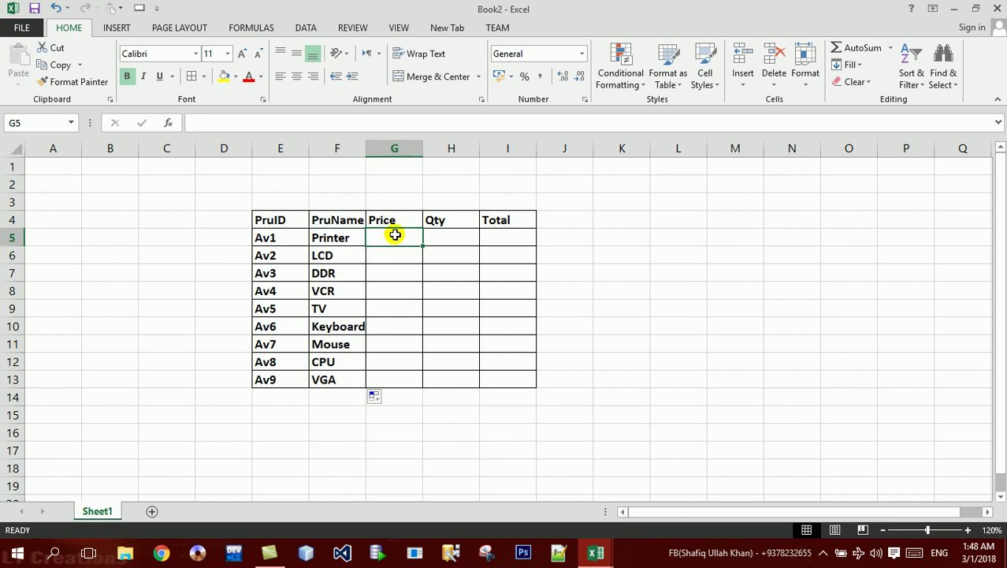
text(1200)
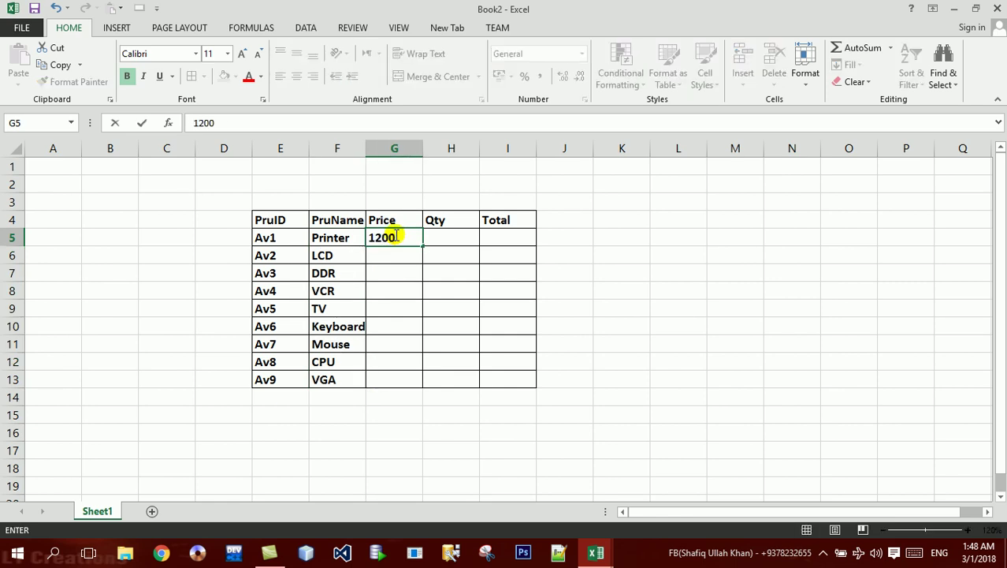
key(Return)
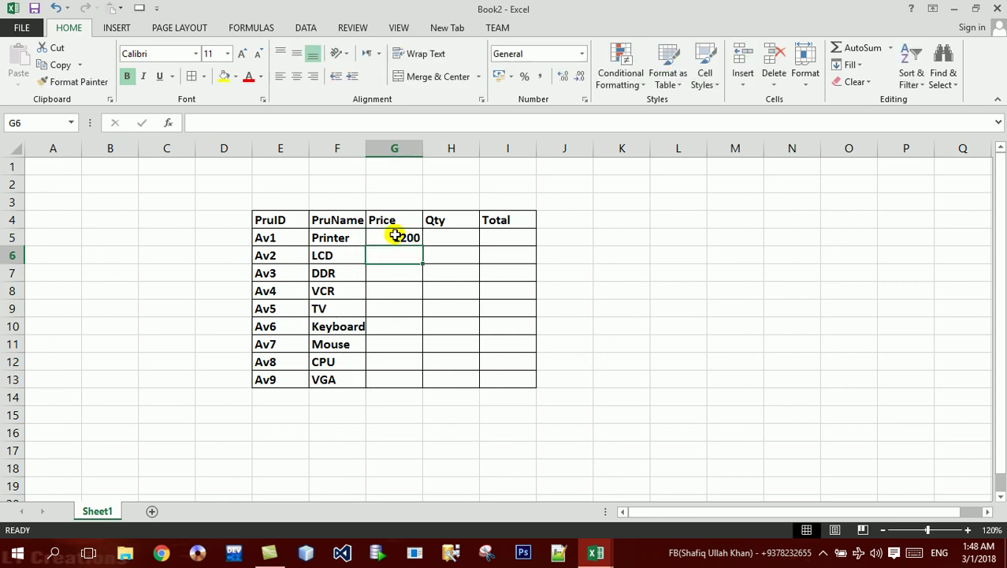
text(1300)
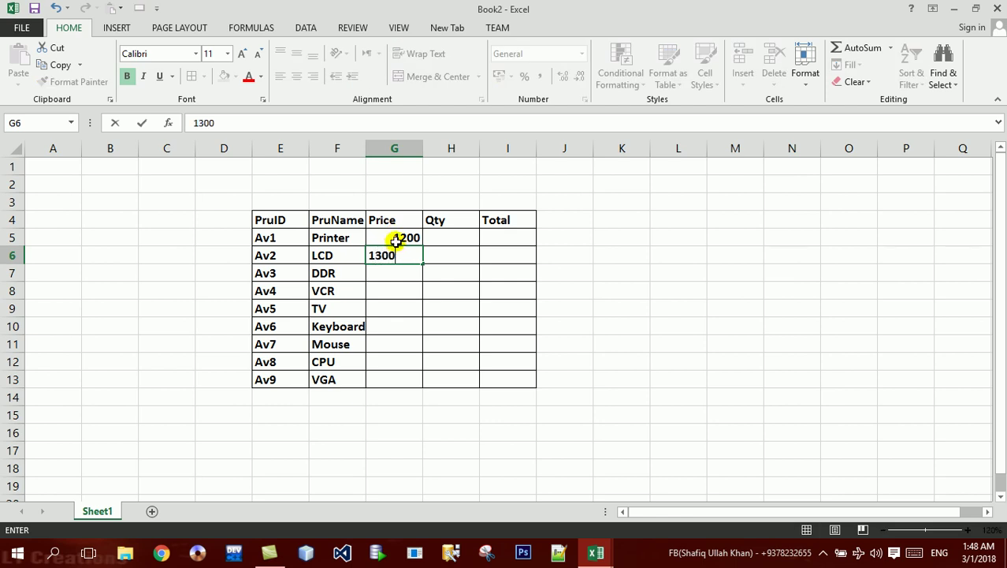
drag(395, 235, 422, 382)
Enter the quantities 4, 5, 6, 7, 5, 4, 3, 2, 2 in H5:H13.
click(446, 236)
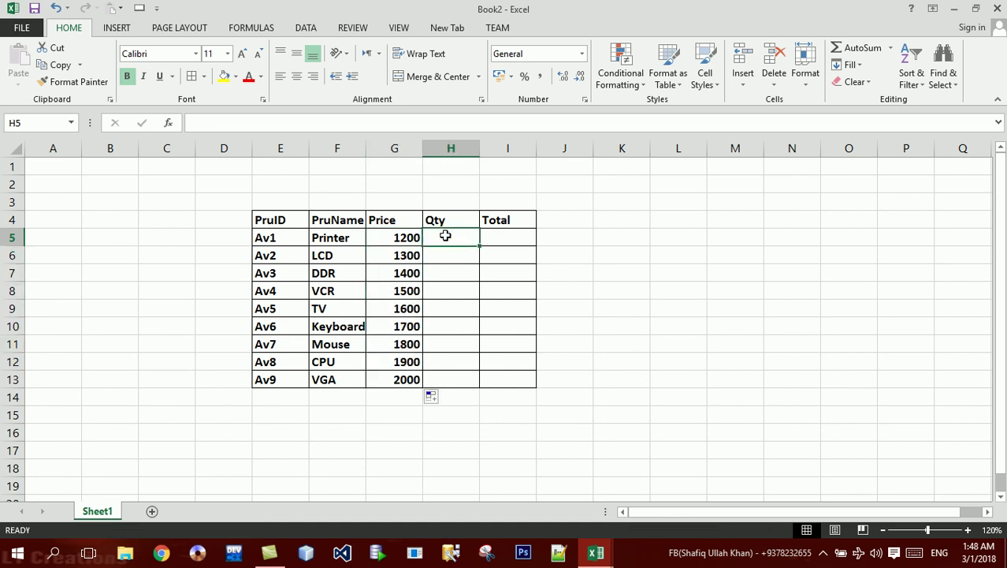
text(4 5 6 7 5 4 3 2 2)
key(Return)
key(Up)
key(Up)
key(Up)
key(Up)
key(Up)
key(Up)
key(Up)
key(Up)
key(Up)
Compute the Total in I5 with =H5*G5 and copy it down to I13.
key(Right)
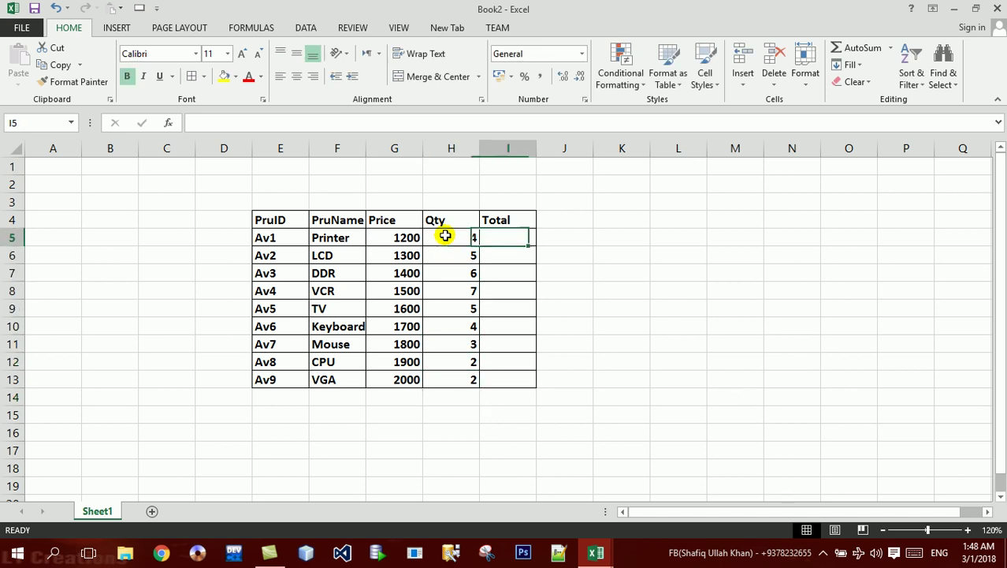
text(=)
click(446, 235)
text(*G5)
key(Return)
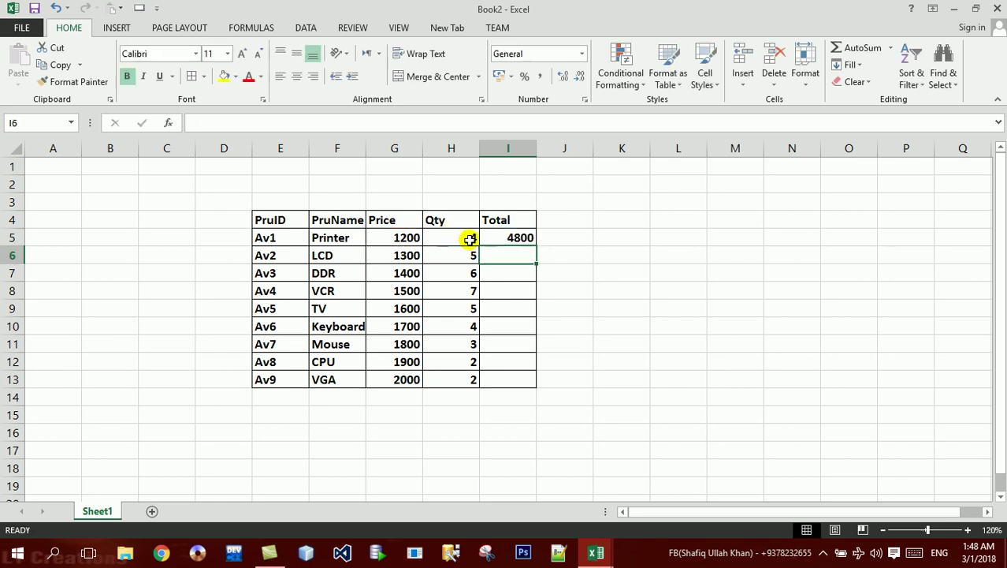
click(514, 235)
double_click(537, 246)
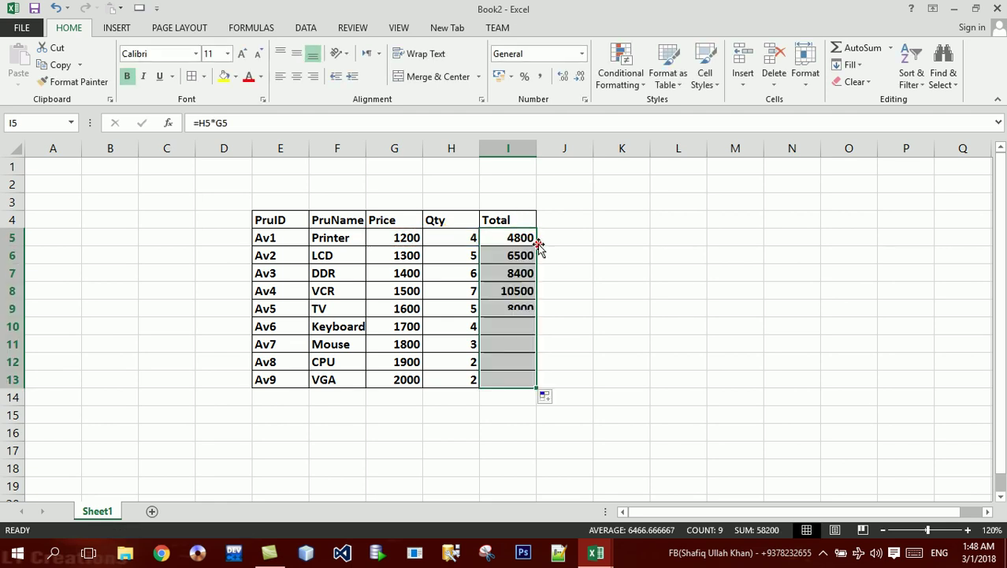
drag(279, 182, 535, 207)
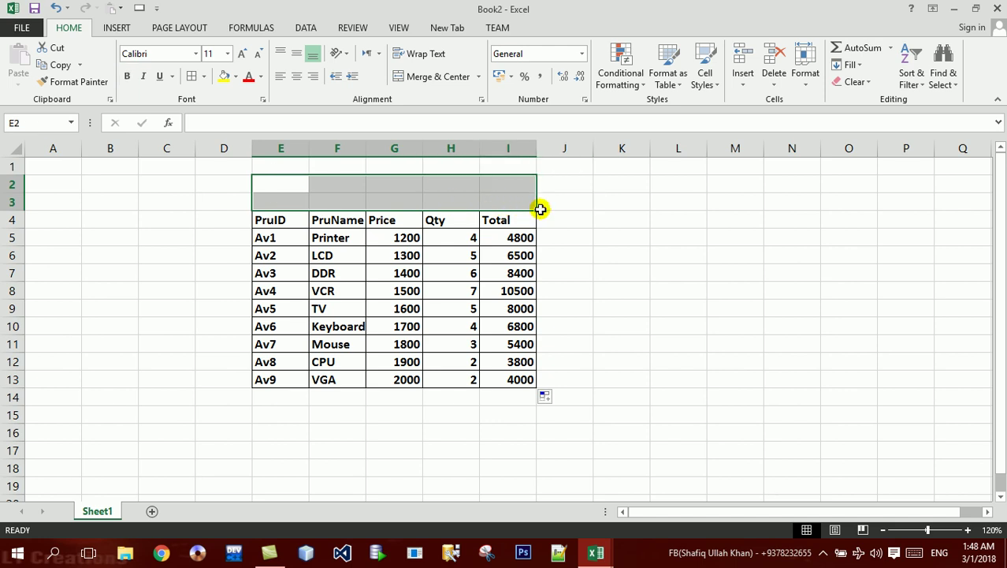
Merge E2:I3 and enter the title 'Product Sales Record's'.
click(426, 83)
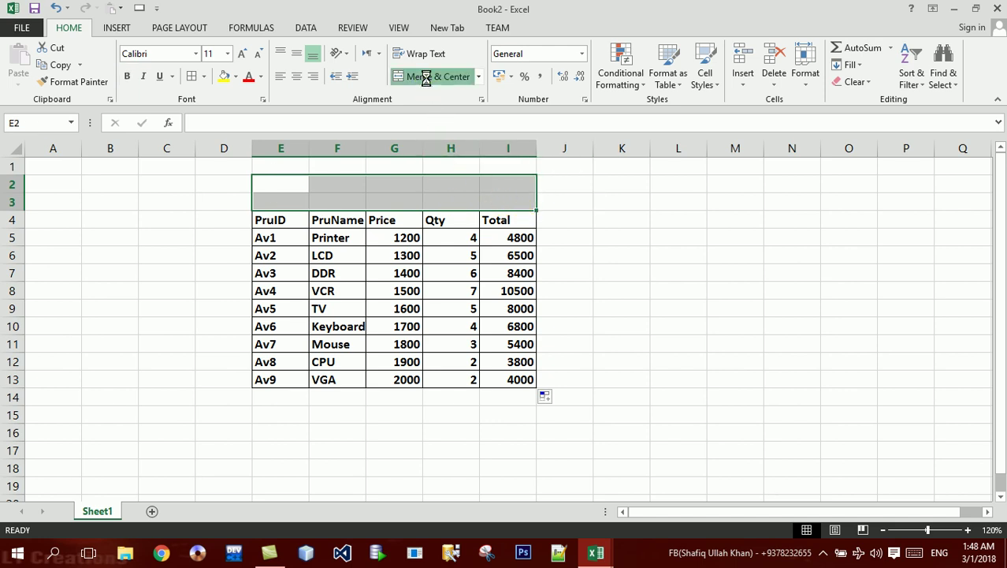
text(Product)
text(all)
key(BackSpace)
text(es)
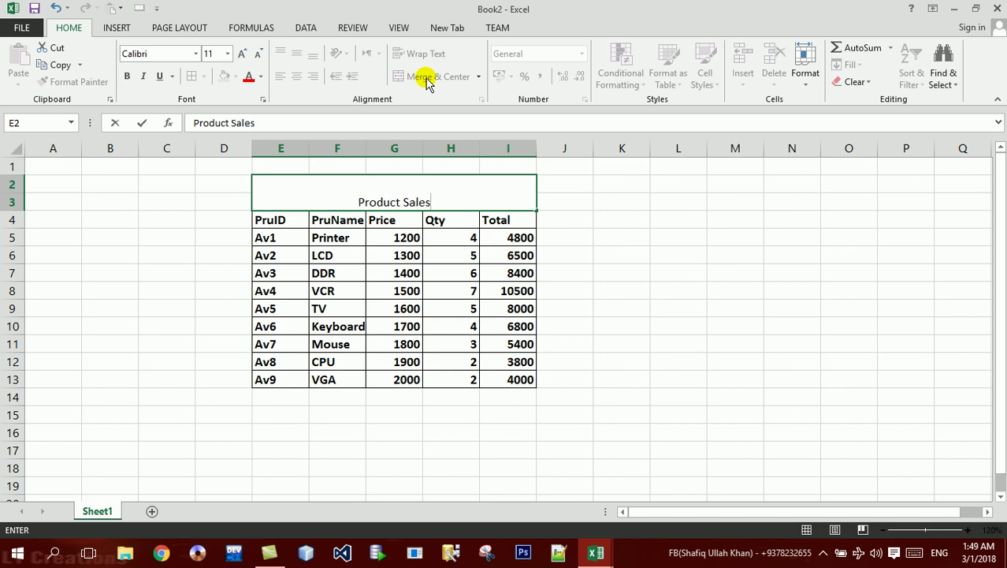
text( Recorfd)
key(BackSpace)
key(BackSpace)
text(ds)
key(BackSpace)
text('s)
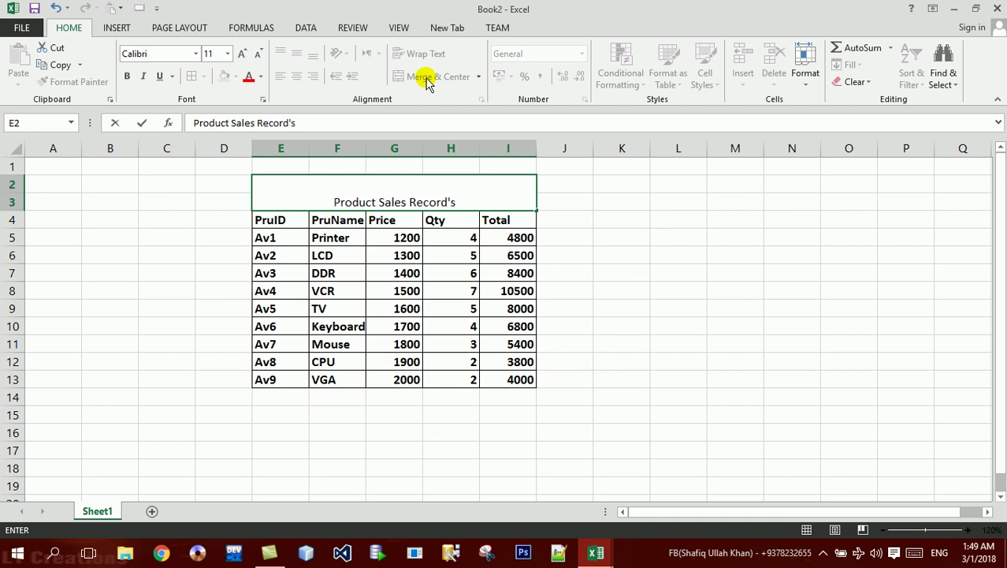
key(Return)
key(Up)
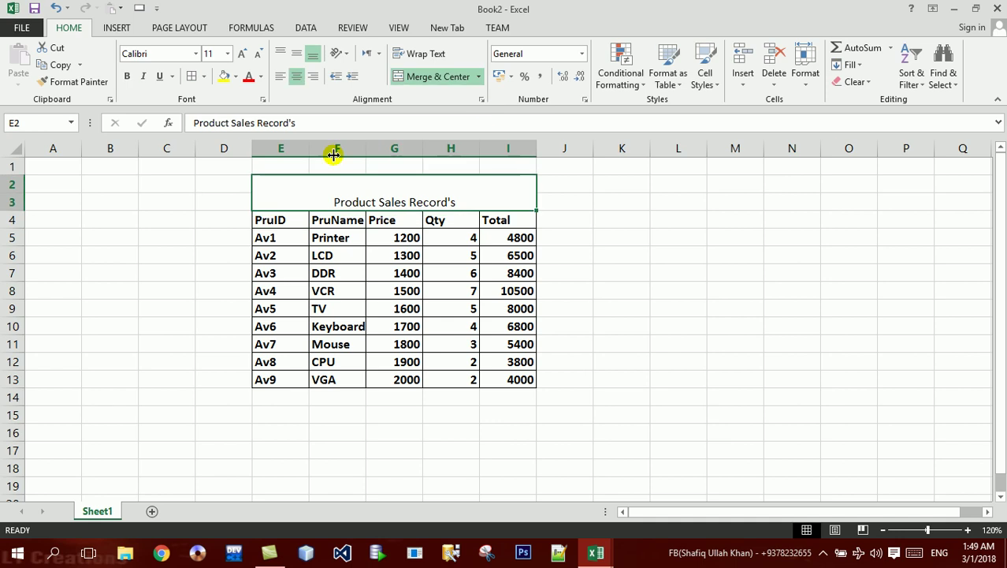
Middle-align the title and increase its font size to 16.
click(296, 53)
click(243, 53)
click(243, 53)
click(244, 53)
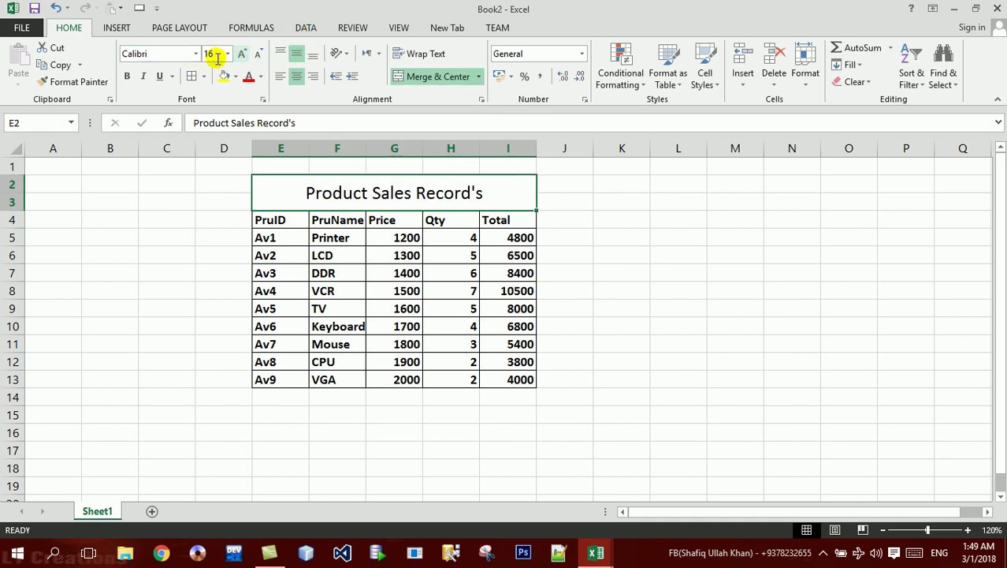
Bold the title, apply borders, and fill the title cell orange.
click(127, 76)
click(204, 76)
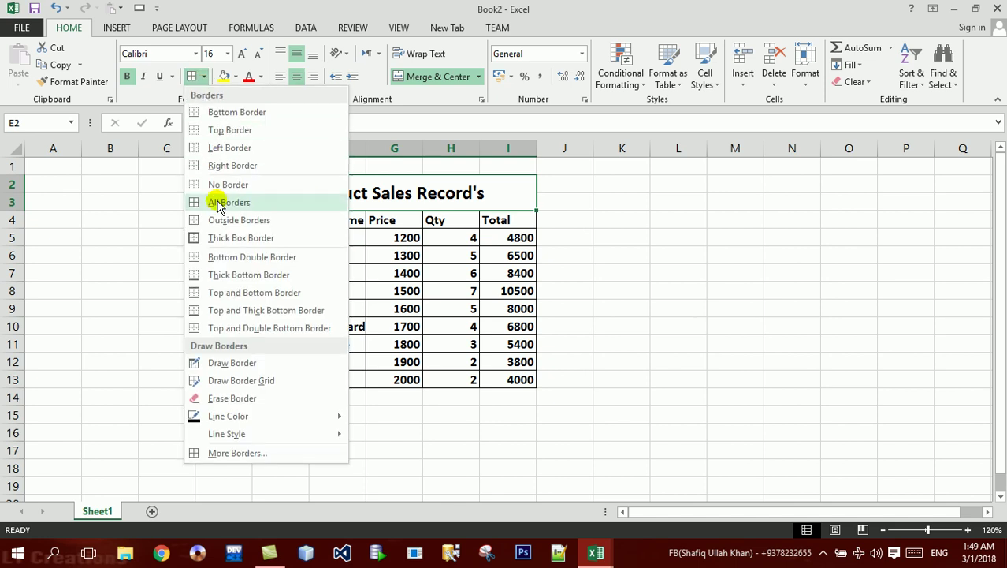
click(223, 238)
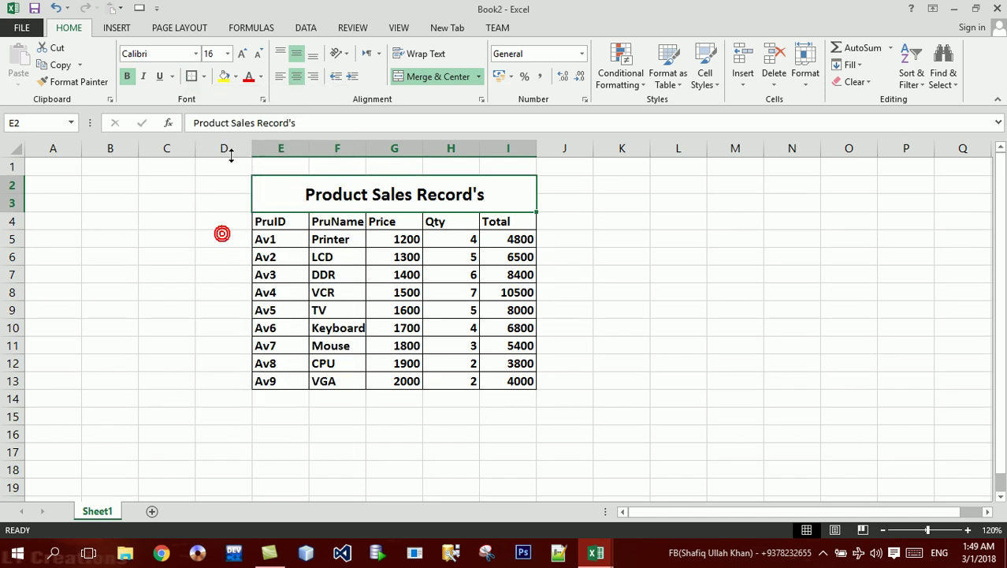
click(235, 77)
click(289, 141)
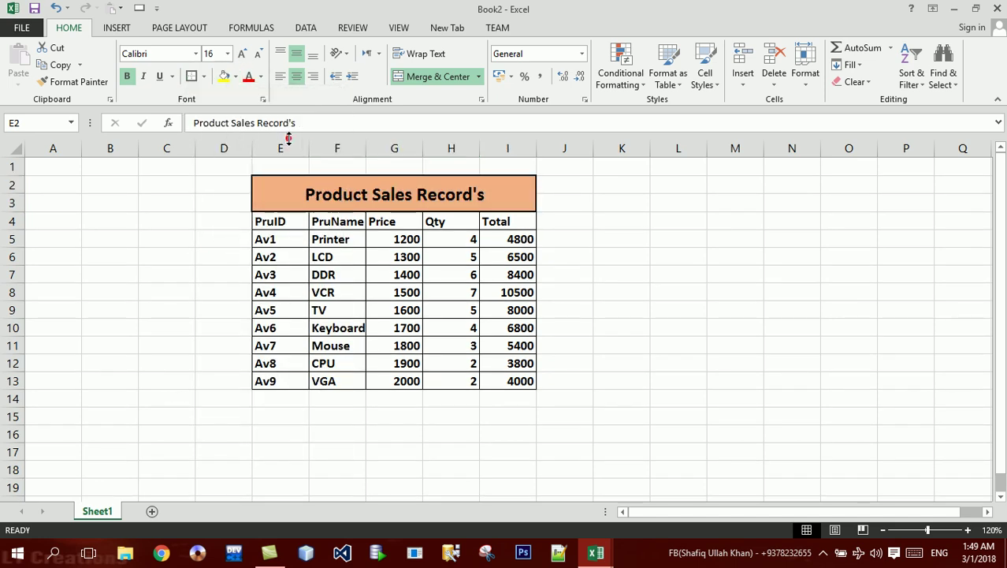
Fill the header row E4:I4, PruID to Total, with gold.
drag(293, 222, 531, 222)
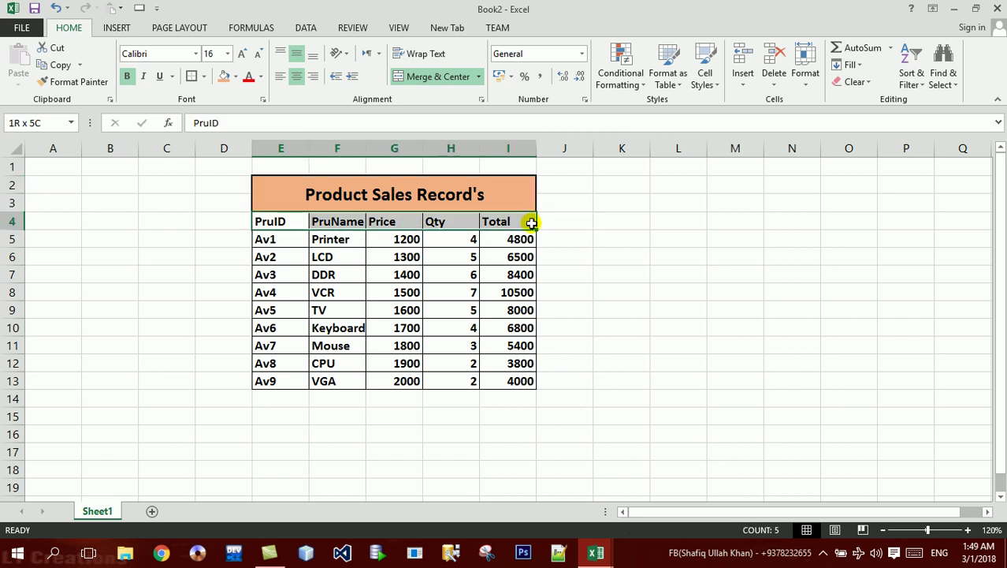
click(235, 76)
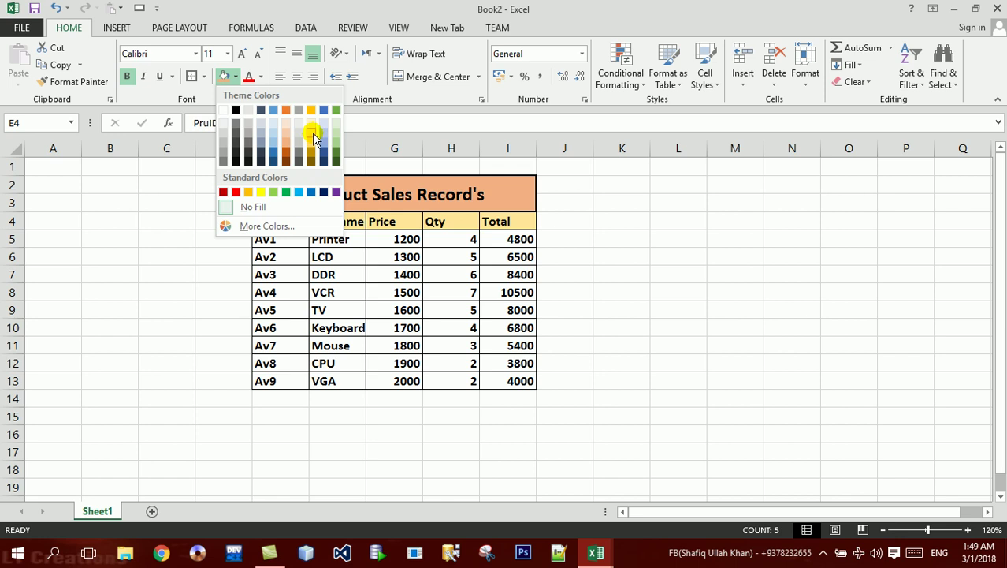
click(312, 132)
click(517, 309)
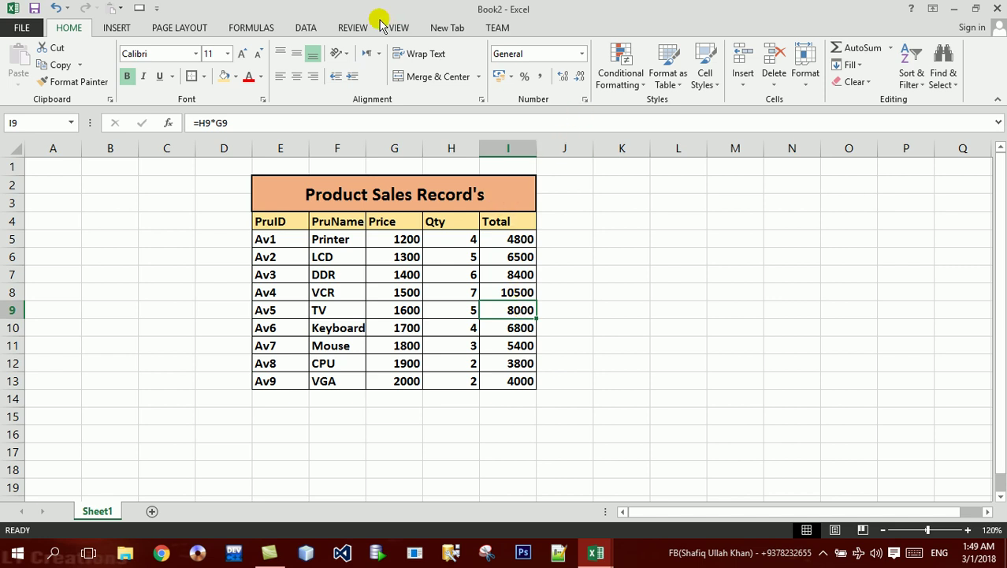
On the Data tab, select the Printer total in I5 and open What-If Analysis.
click(301, 26)
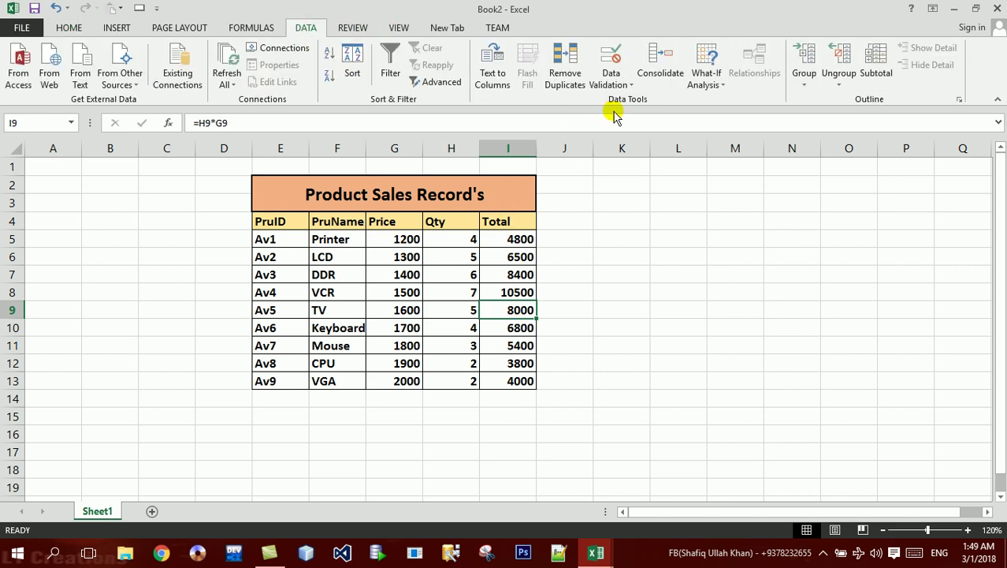
click(706, 74)
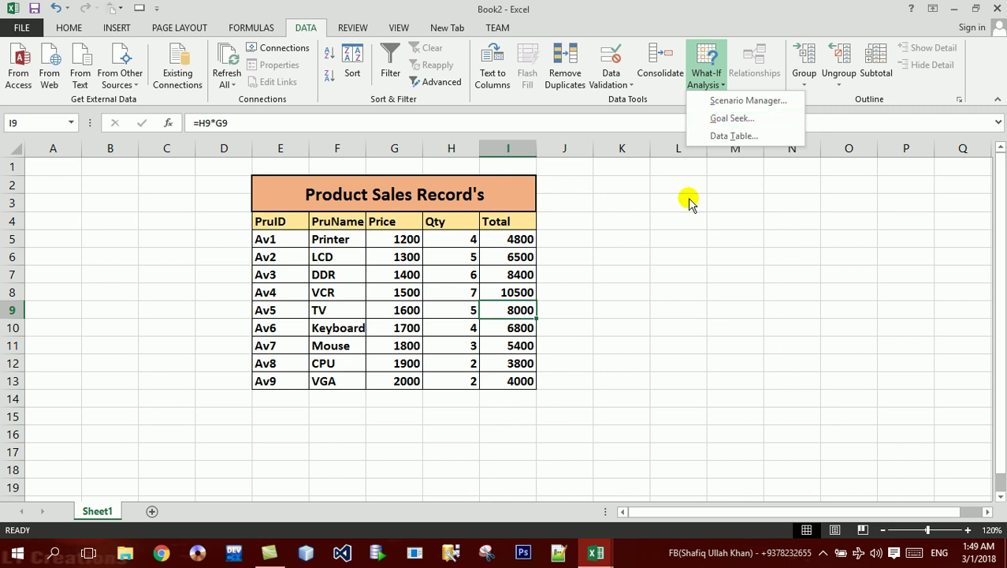
click(630, 315)
key(Up)
key(Up)
key(Up)
key(Up)
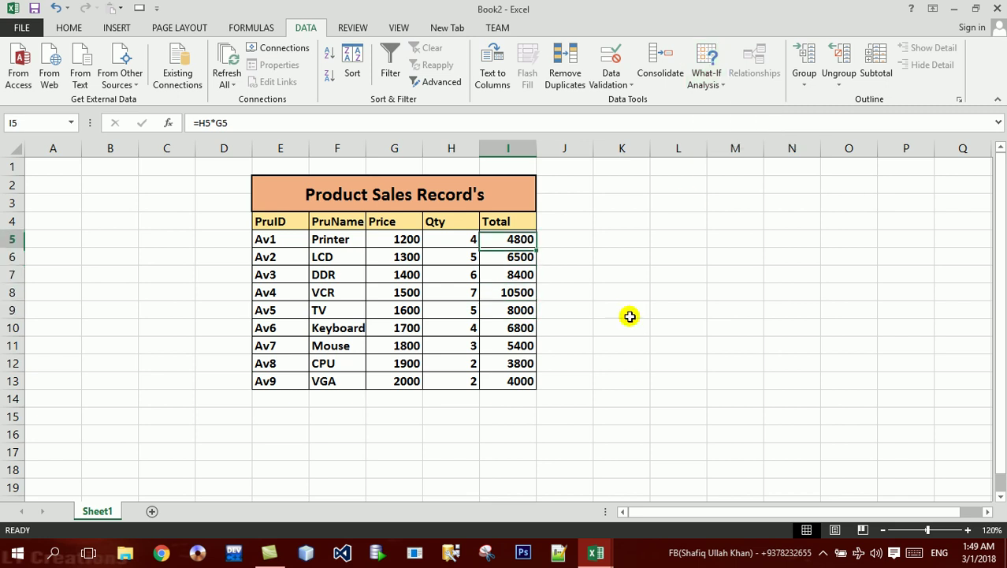
key(Left)
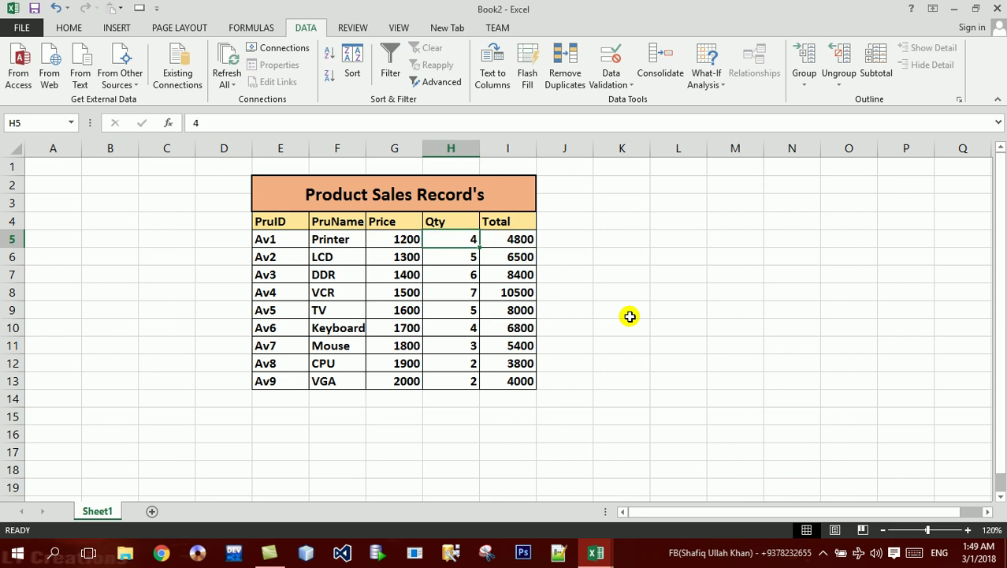
key(Right)
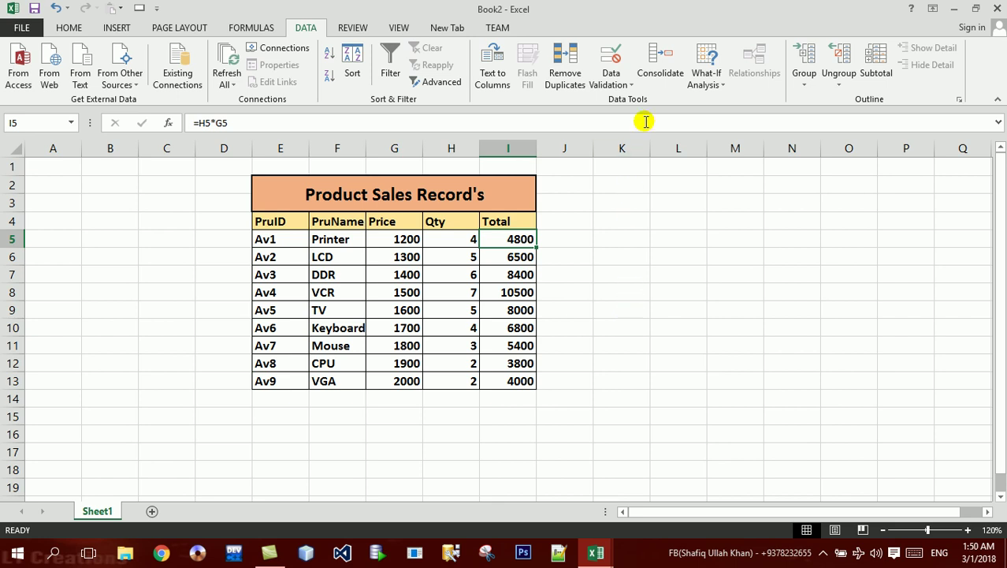
click(706, 71)
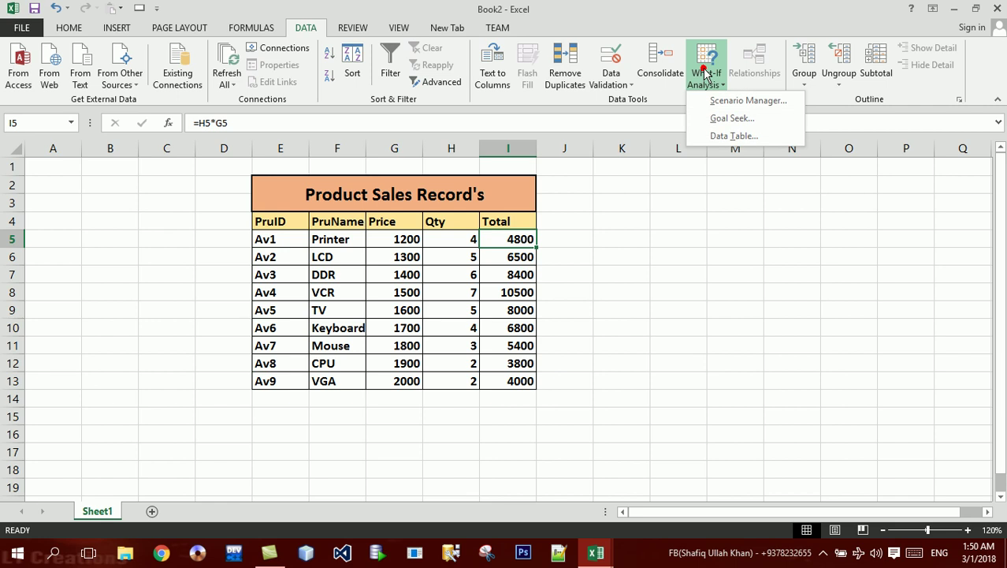
Try a Goal Seek of I5 to 5000 by changing G5, then discard the result.
click(714, 118)
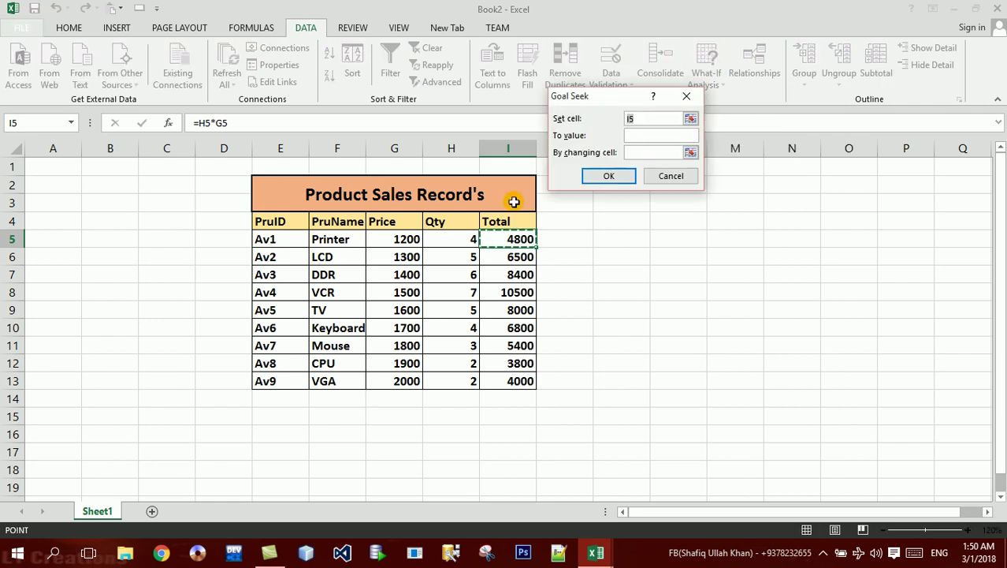
click(640, 135)
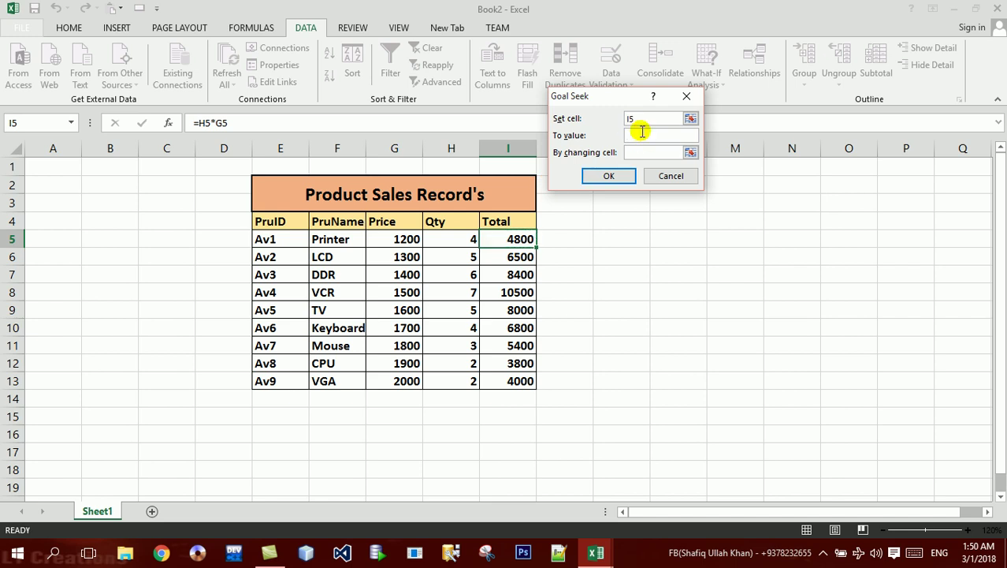
text(5000)
click(640, 152)
click(379, 239)
click(619, 175)
click(623, 173)
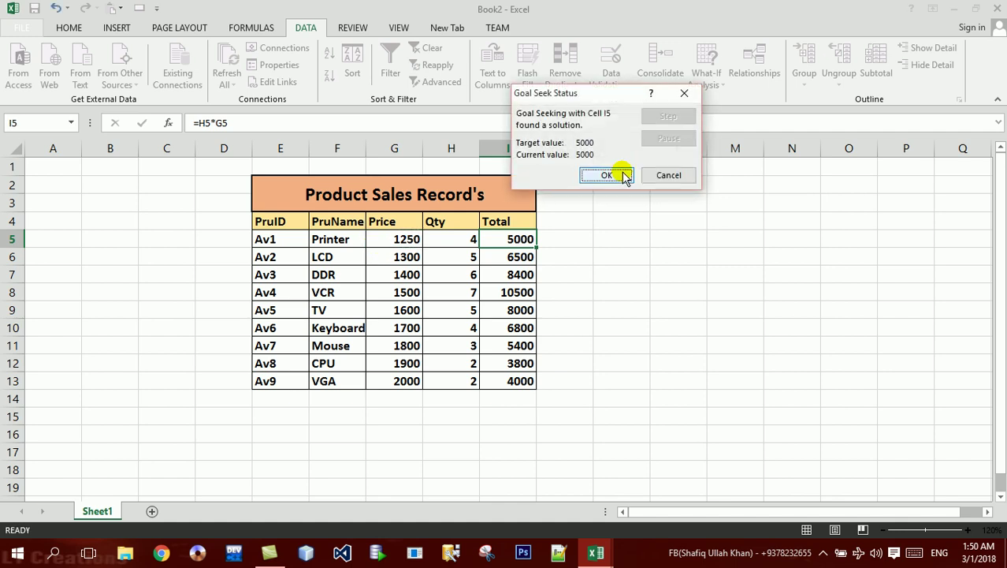
click(660, 174)
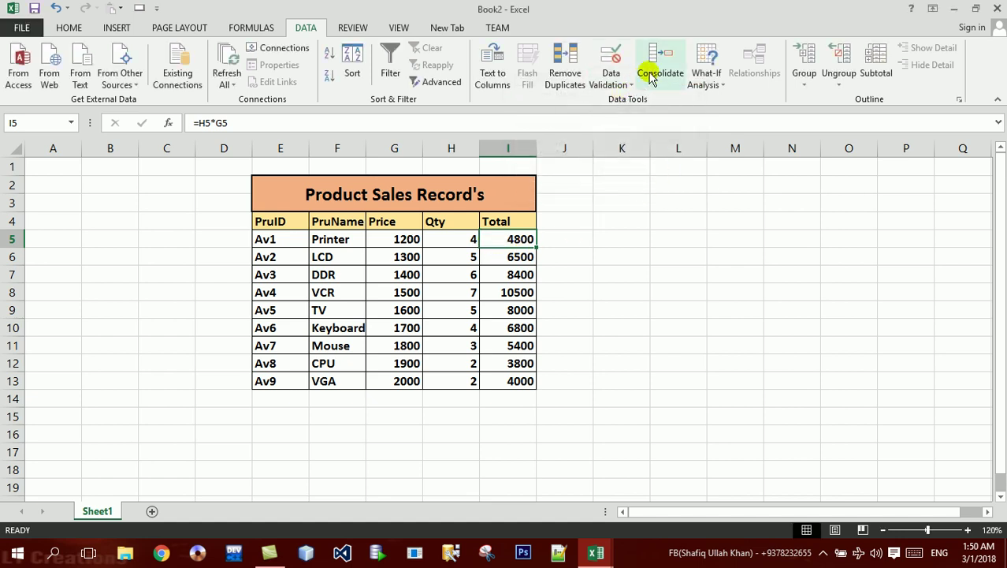
Goal Seek I5 to 5500 by changing G5, keeping the resulting price of 1375.
click(695, 72)
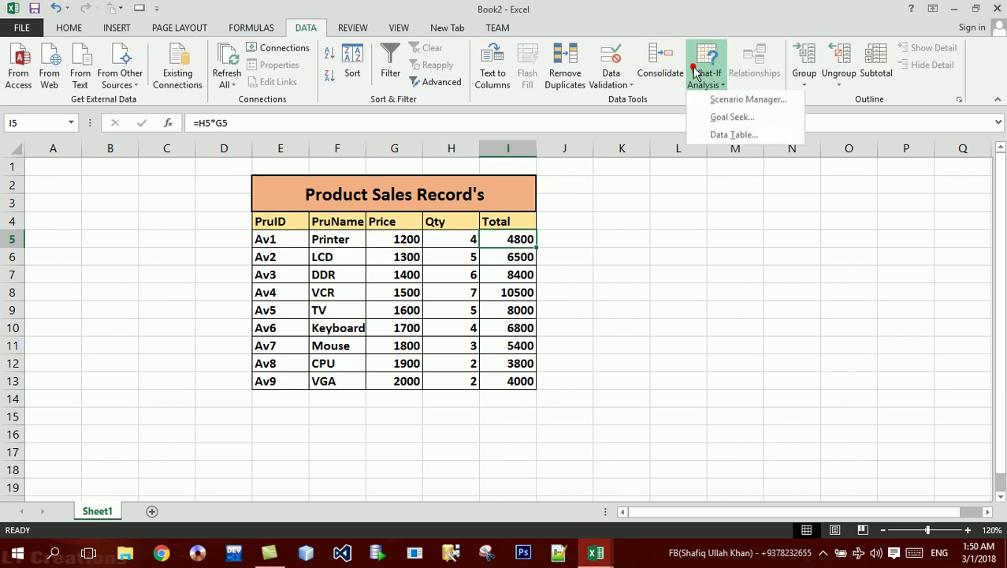
click(699, 118)
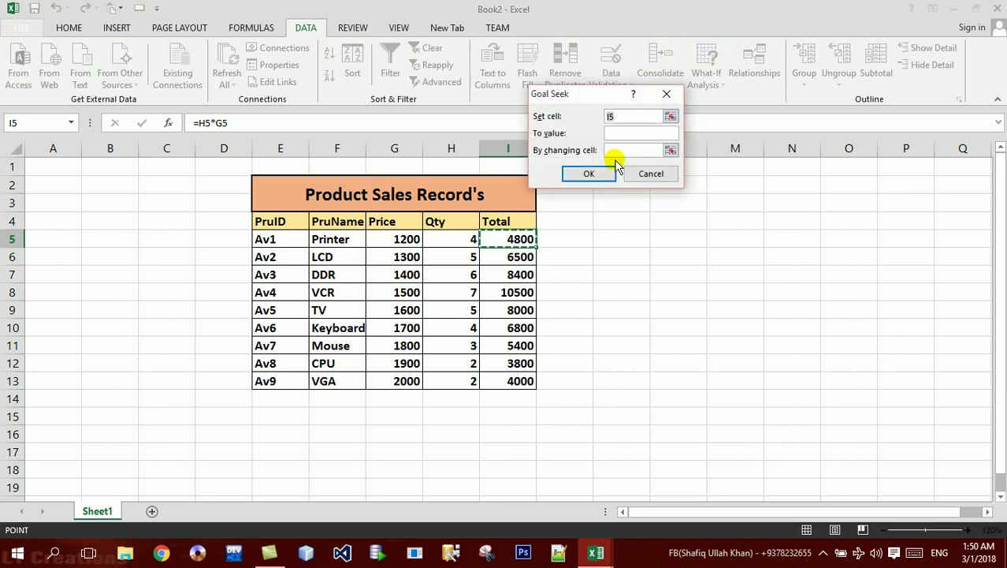
key(Tab)
text(5500)
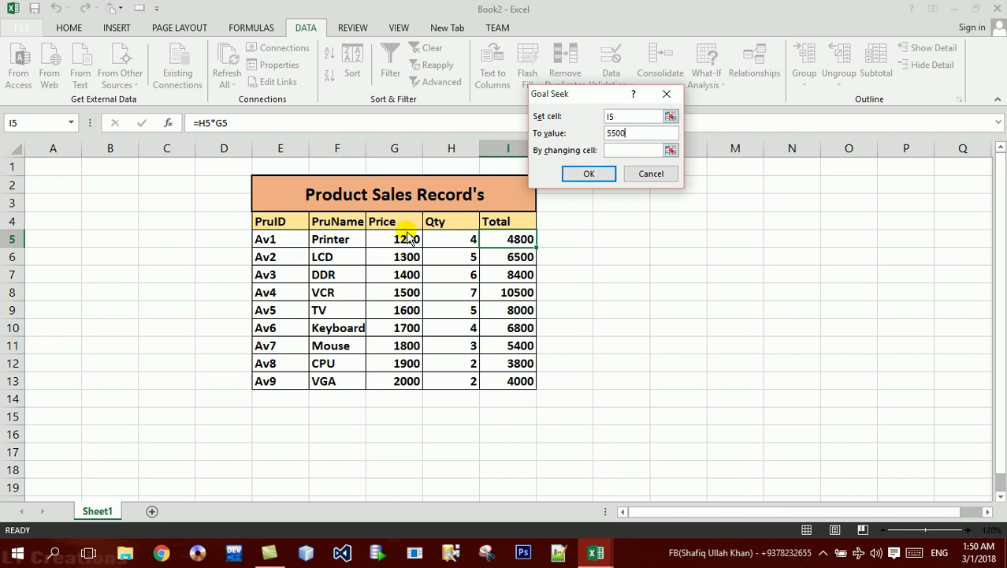
click(635, 150)
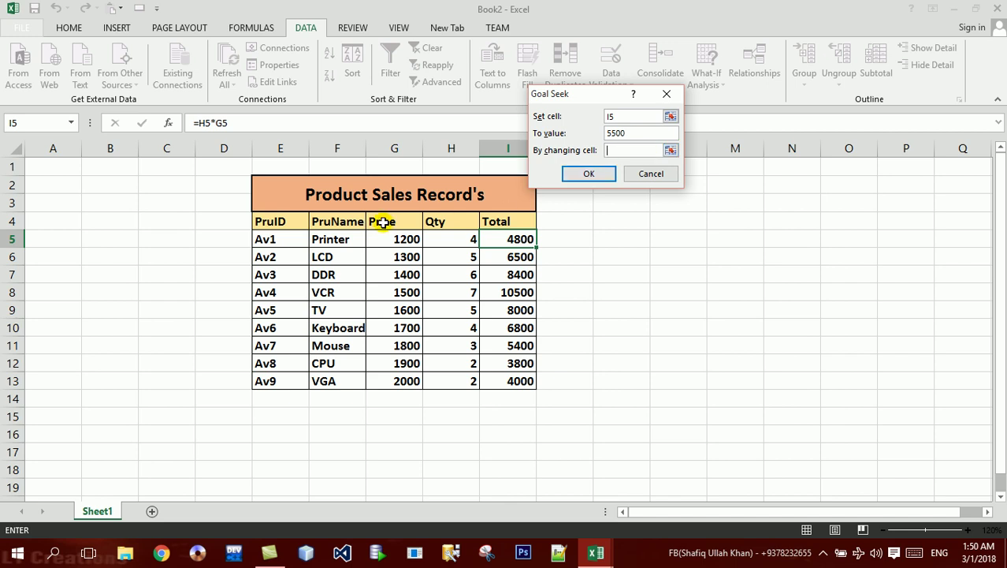
click(394, 239)
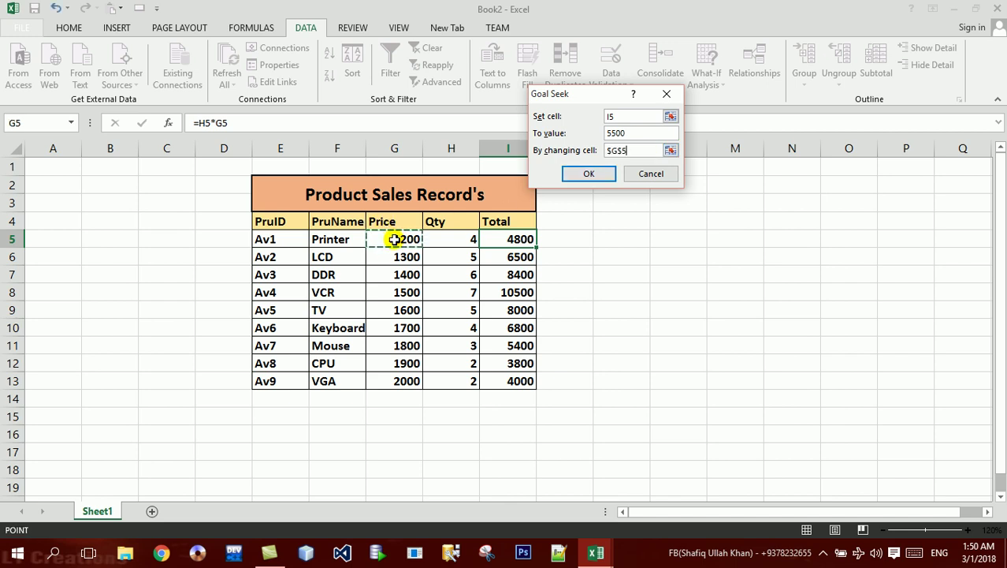
key(Return)
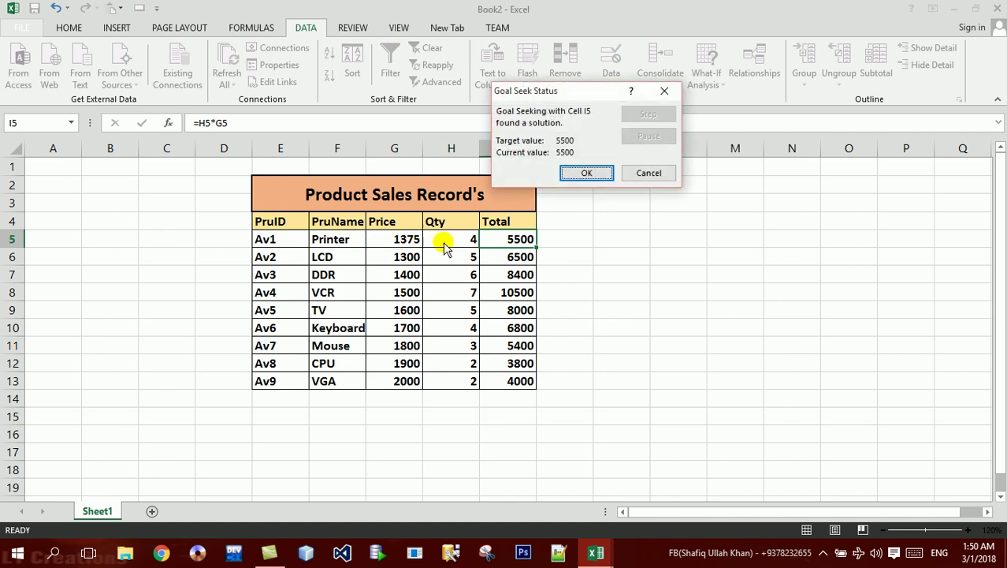
click(587, 171)
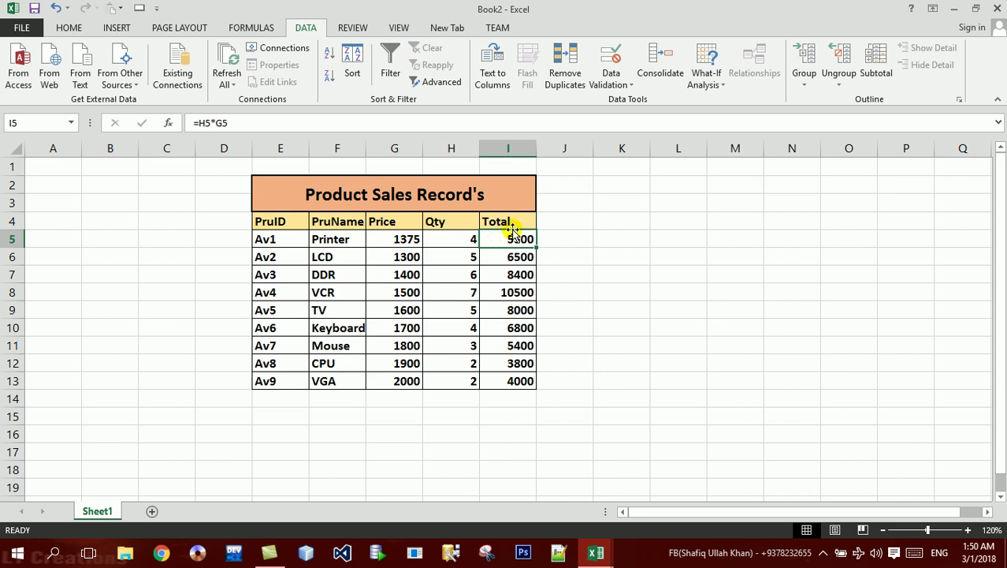
click(520, 258)
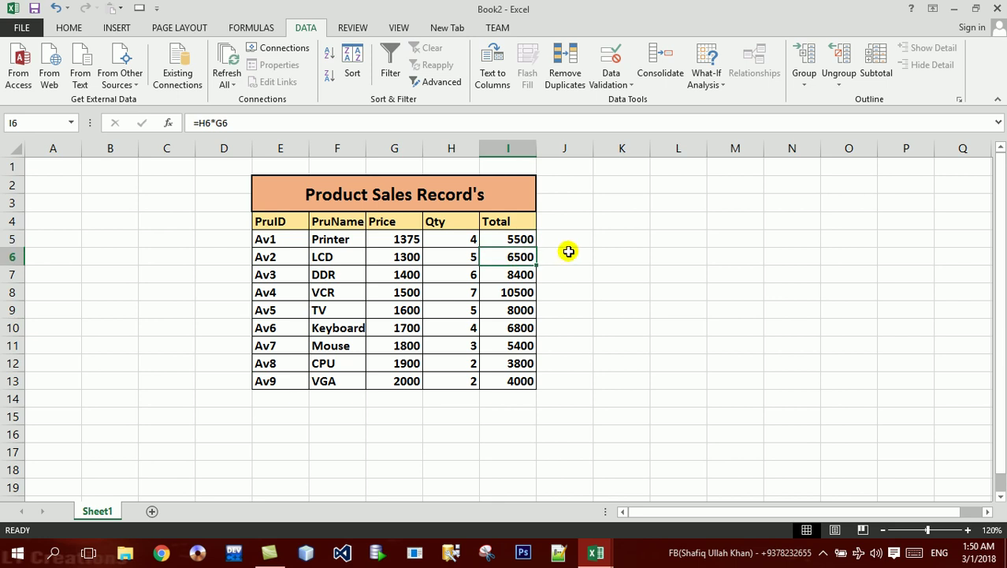
Goal Seek the LCD total I6 to 7000 by changing the LCD price G6.
click(706, 69)
click(715, 117)
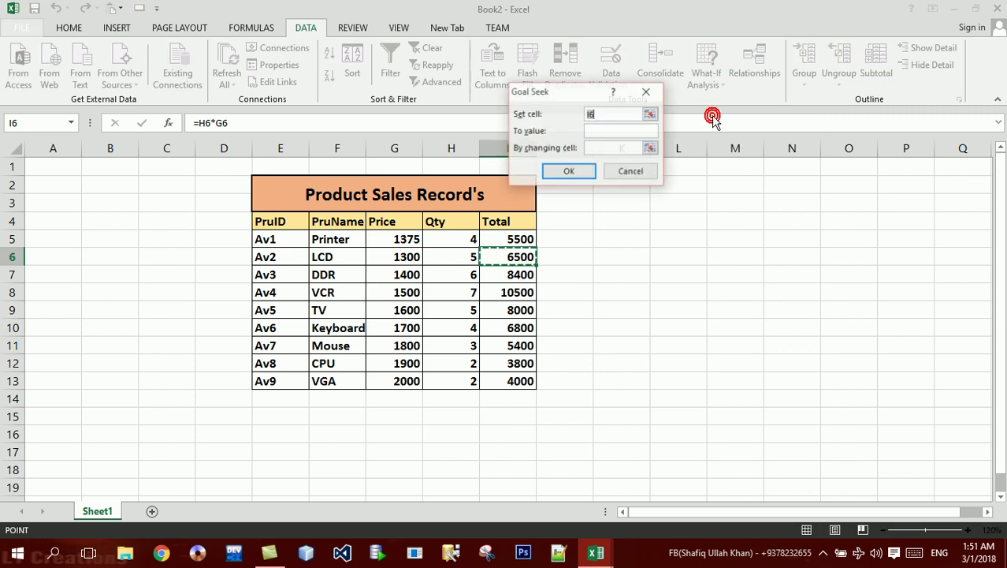
click(598, 130)
text(7000)
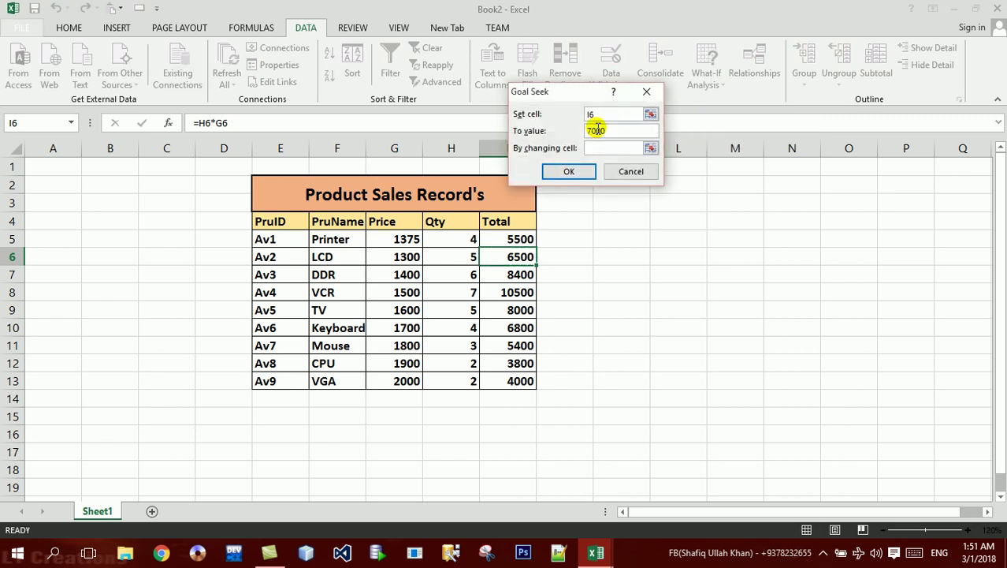
click(591, 148)
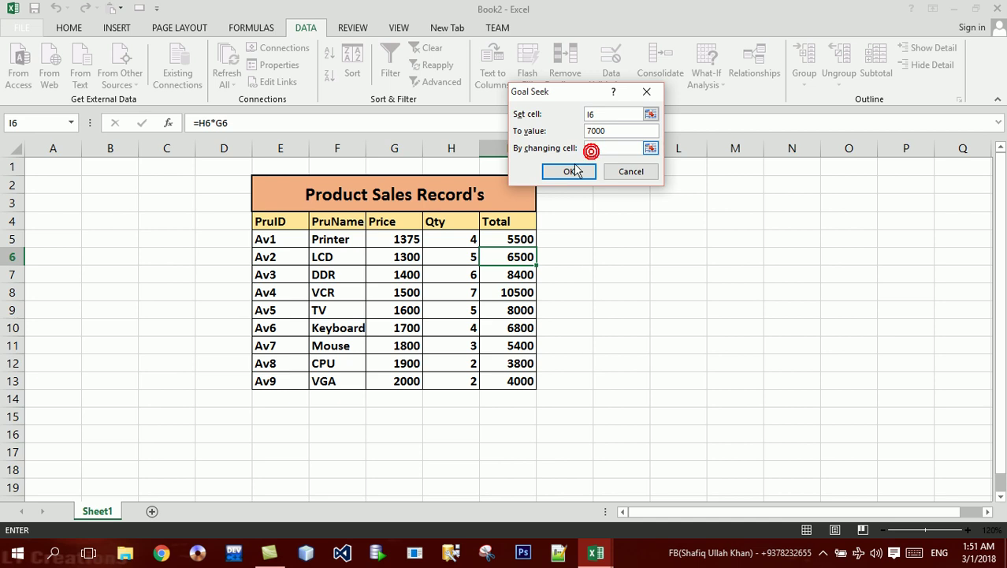
click(400, 256)
key(Return)
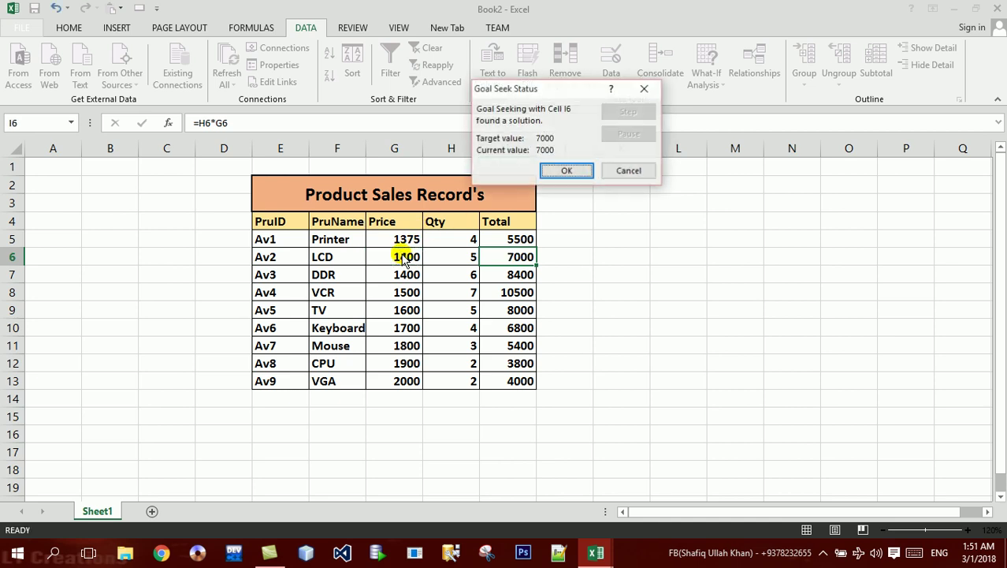
click(551, 175)
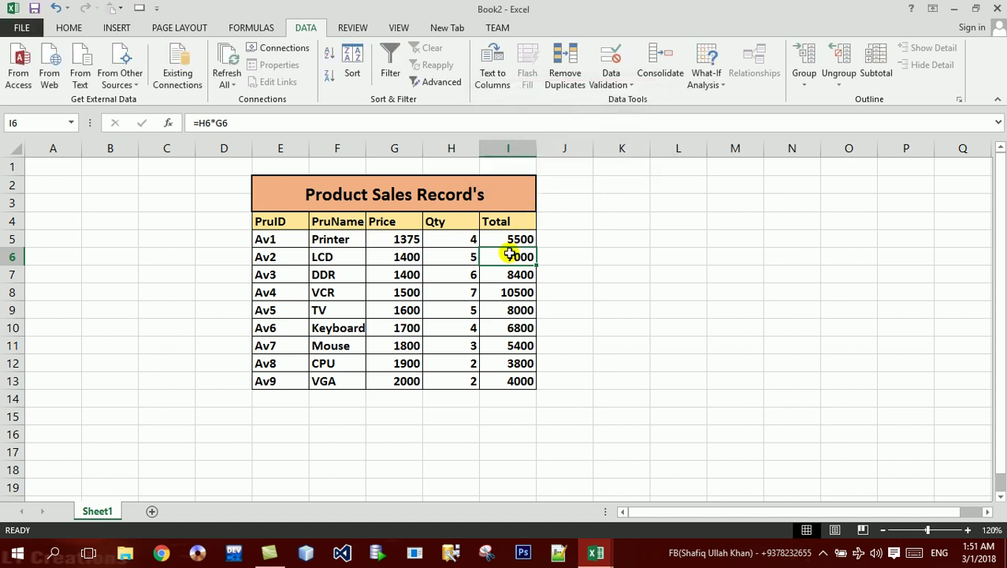
Goal Seek I6 to 9000 by changing the LCD quantity H6, giving 6.42857.
click(712, 67)
click(718, 118)
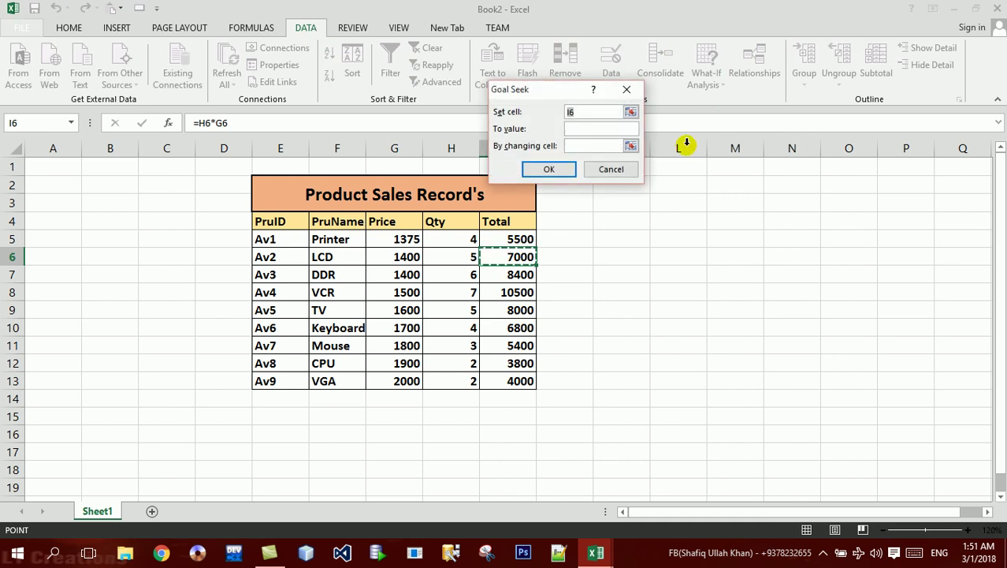
click(587, 130)
text(9000)
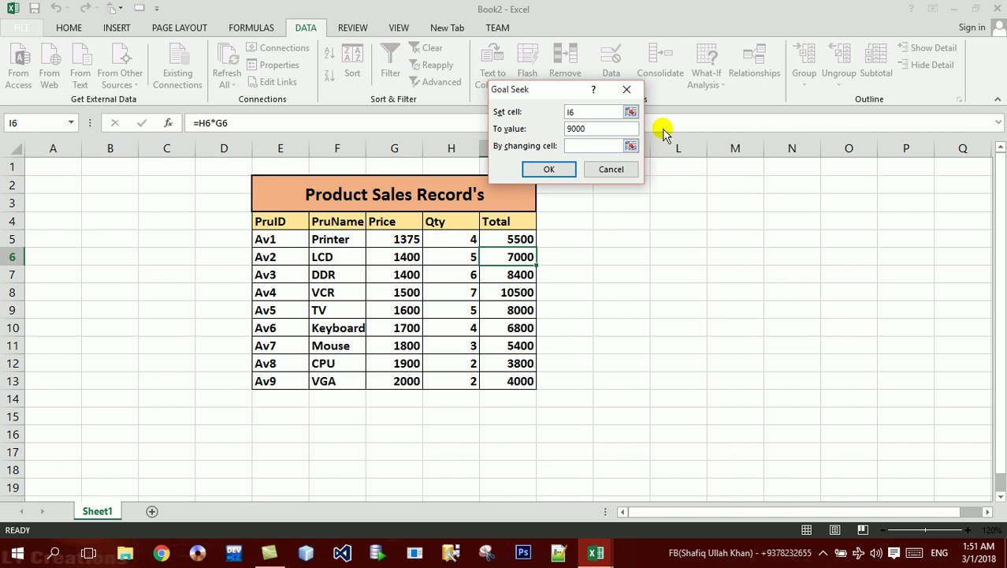
click(605, 149)
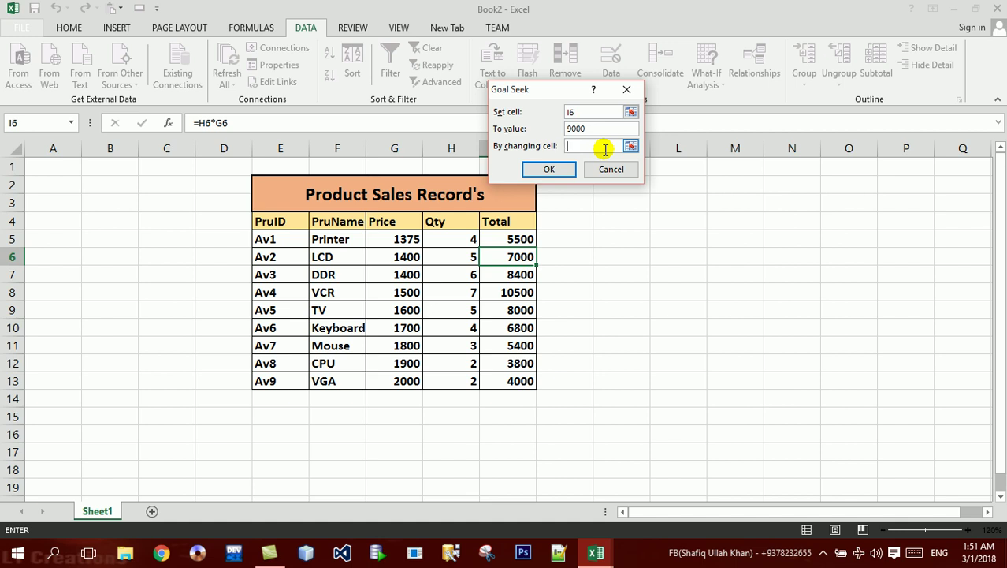
click(458, 256)
key(Return)
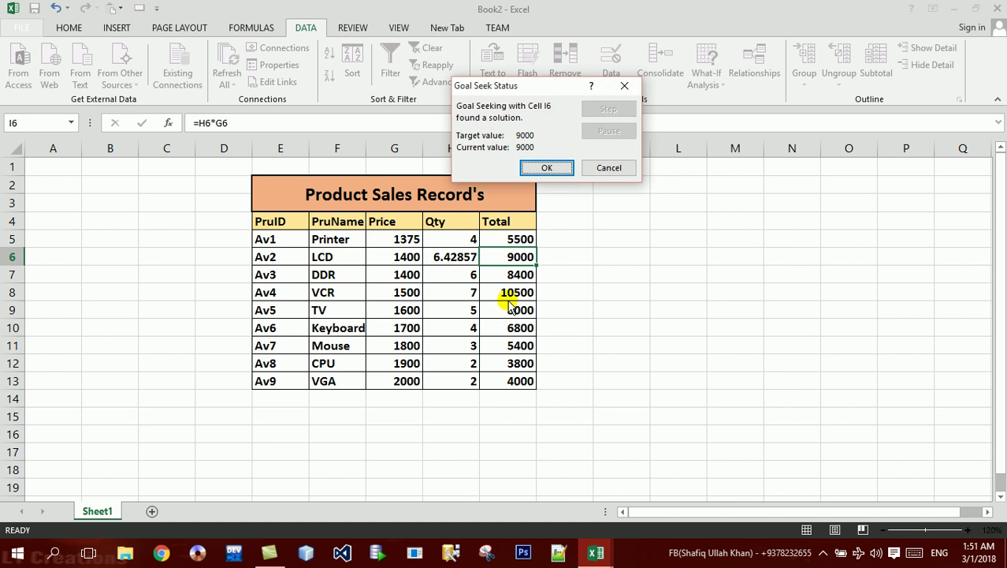
click(536, 167)
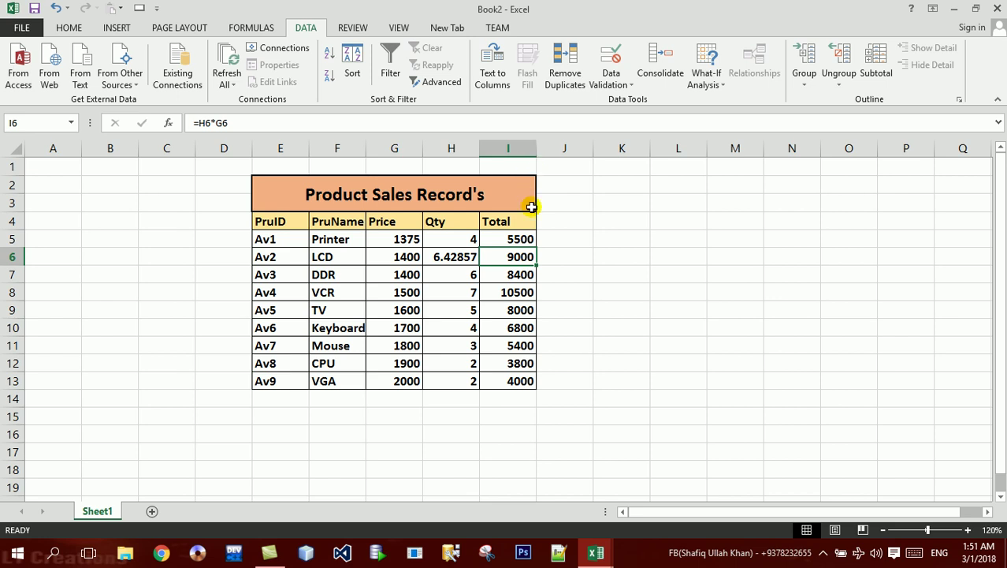
Goal Seek the DDR total I7 to 11000 by changing quantity H7, giving 7.85714.
click(521, 275)
click(521, 276)
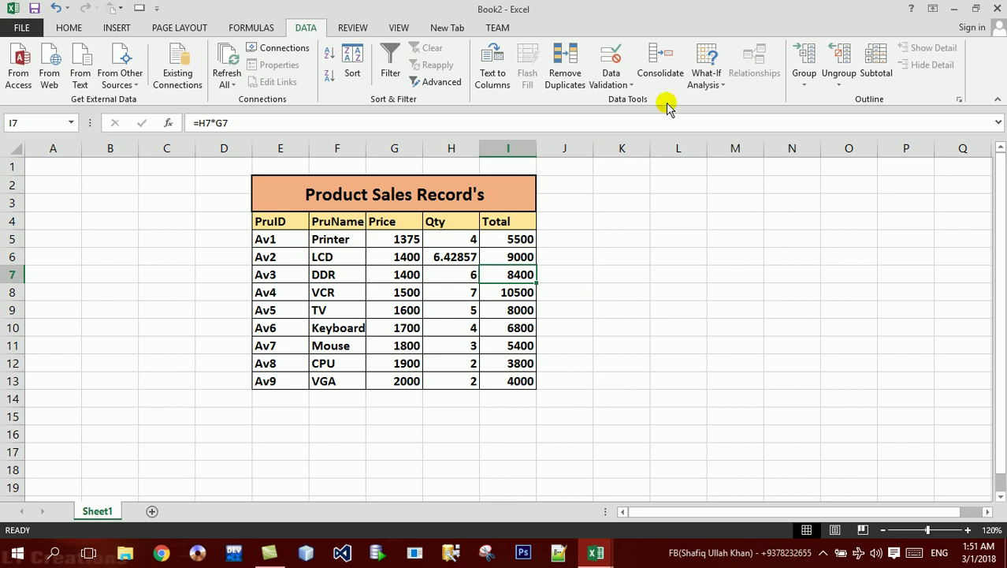
click(706, 67)
click(719, 119)
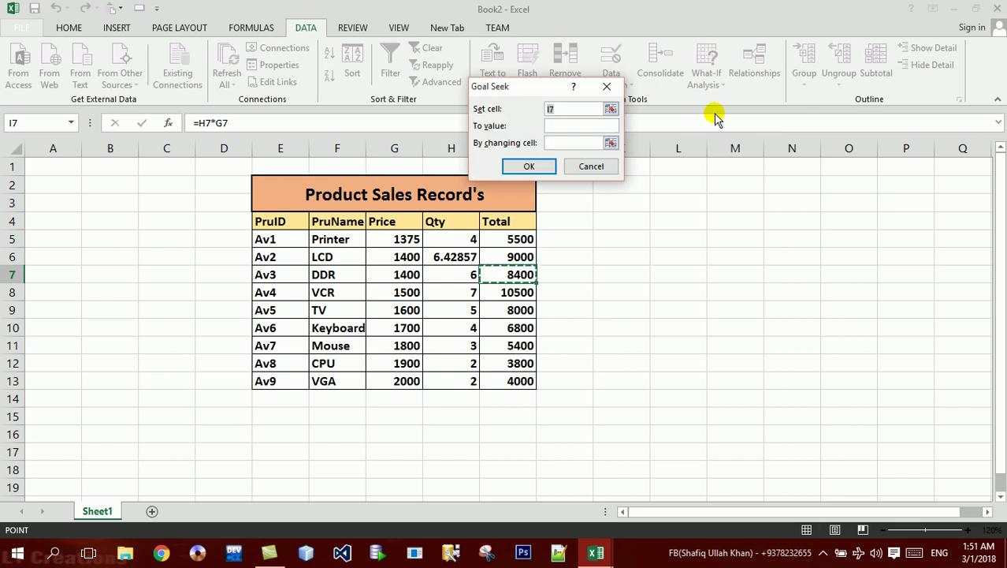
click(612, 125)
text(11000)
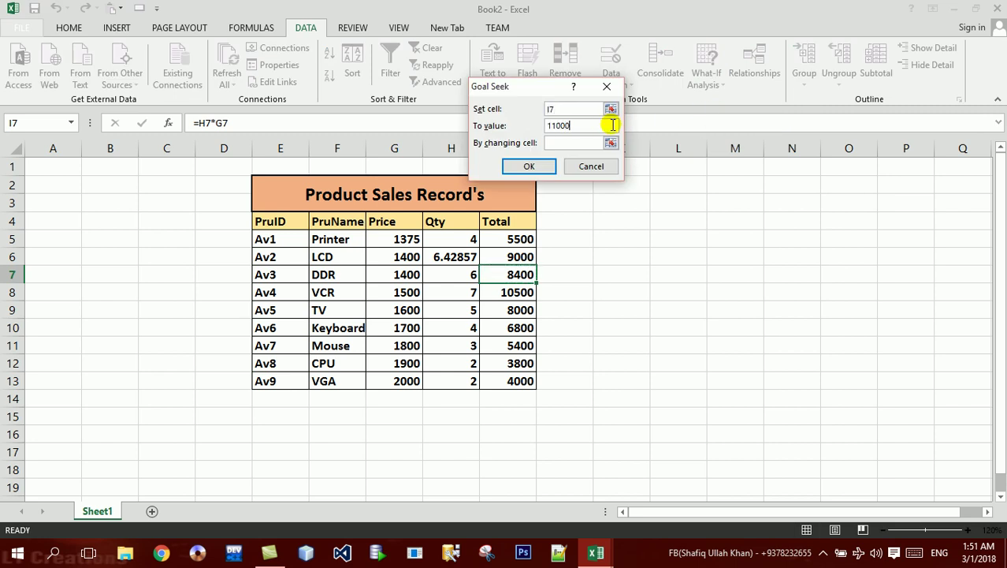
click(562, 143)
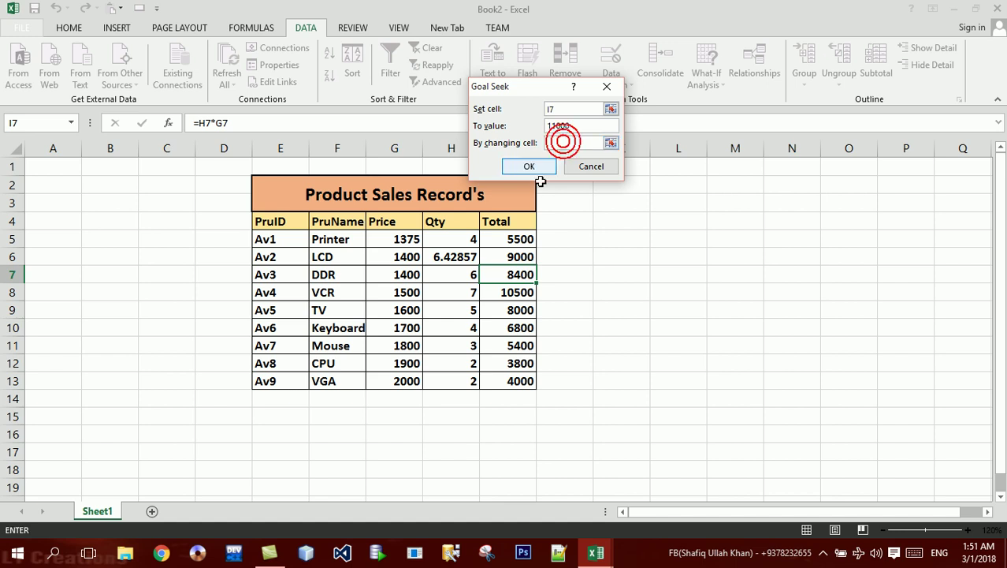
click(440, 272)
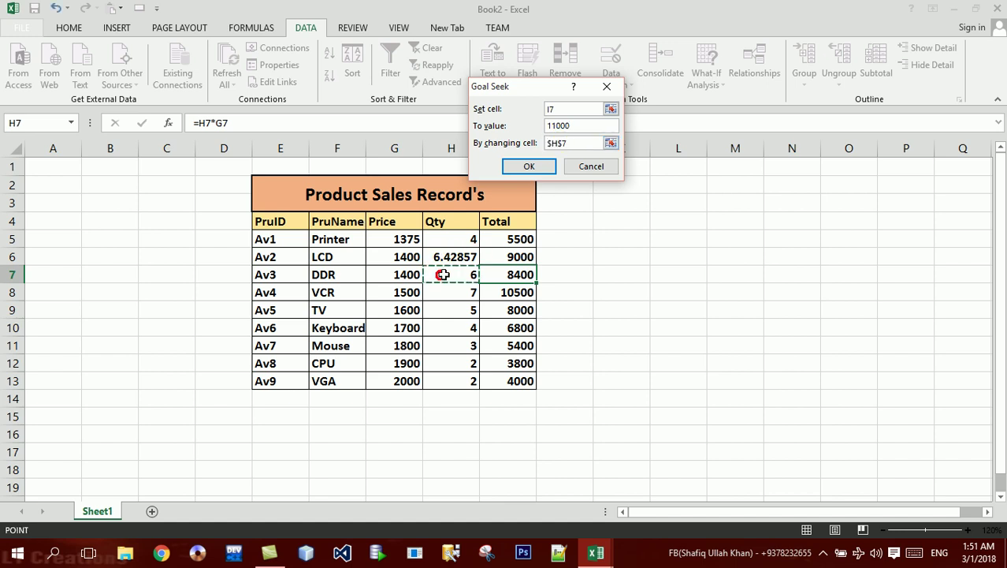
click(520, 169)
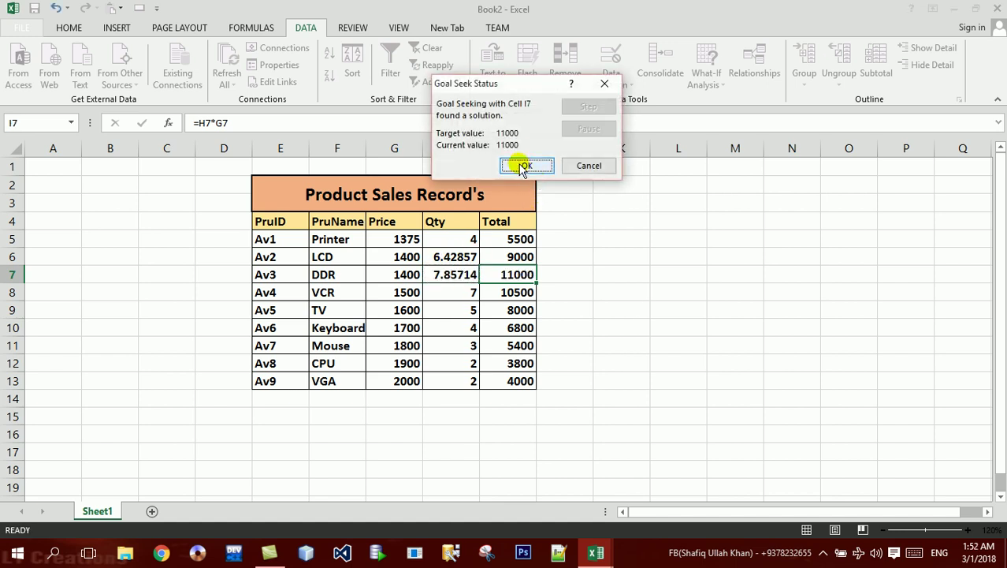
click(521, 168)
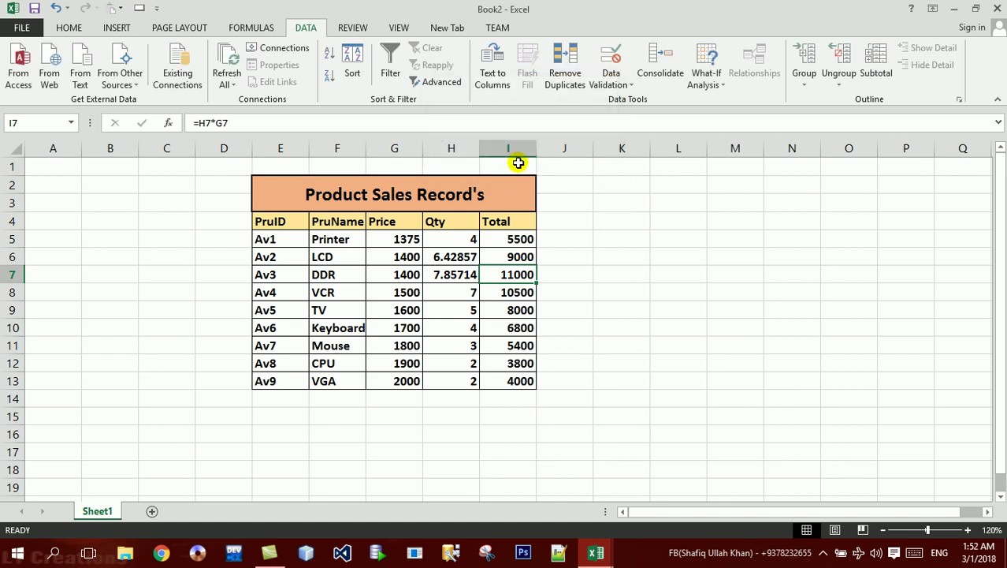
click(594, 208)
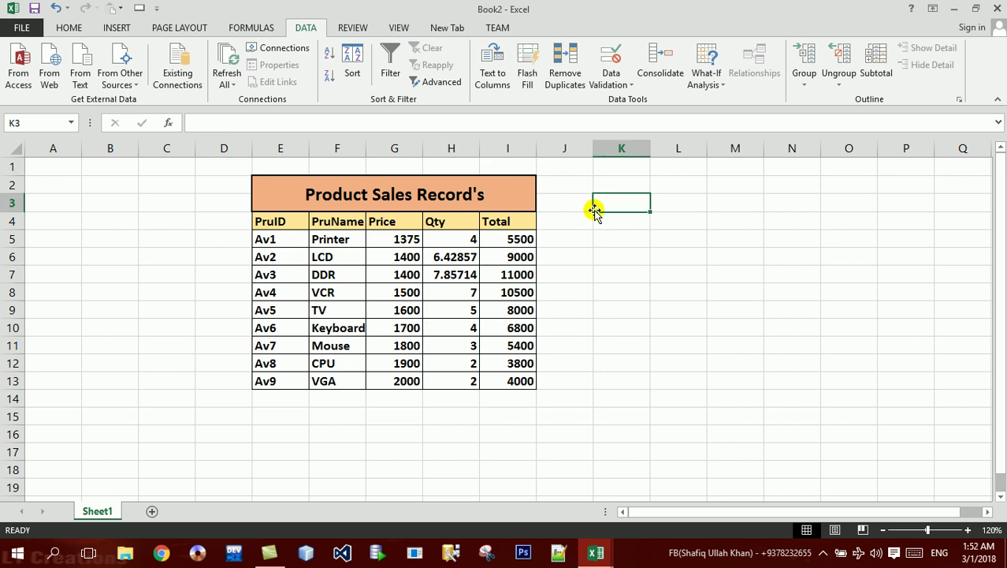
key(Left)
key(Left)
key(Left)
key(Right)
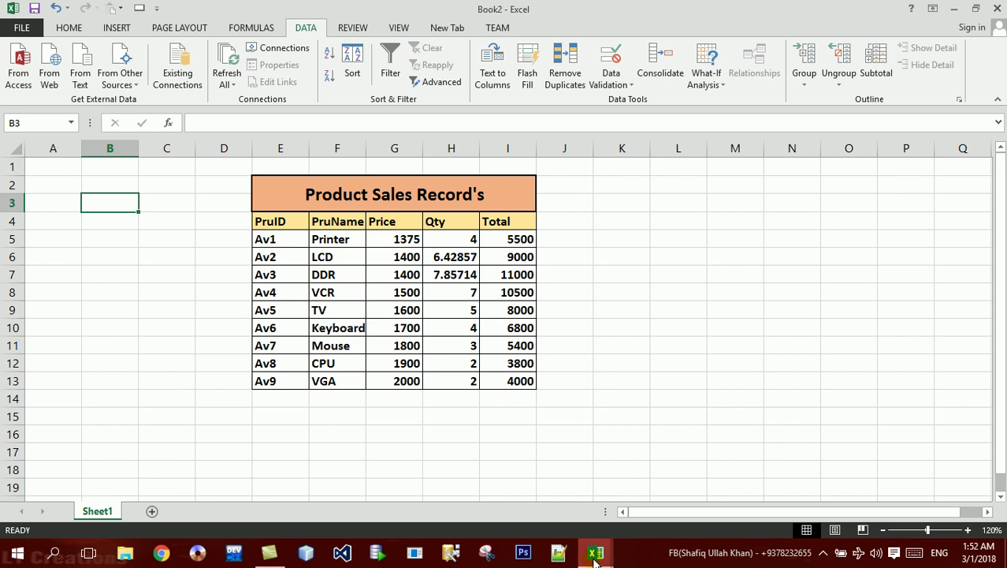
mouse_move(595, 552)
click(531, 502)
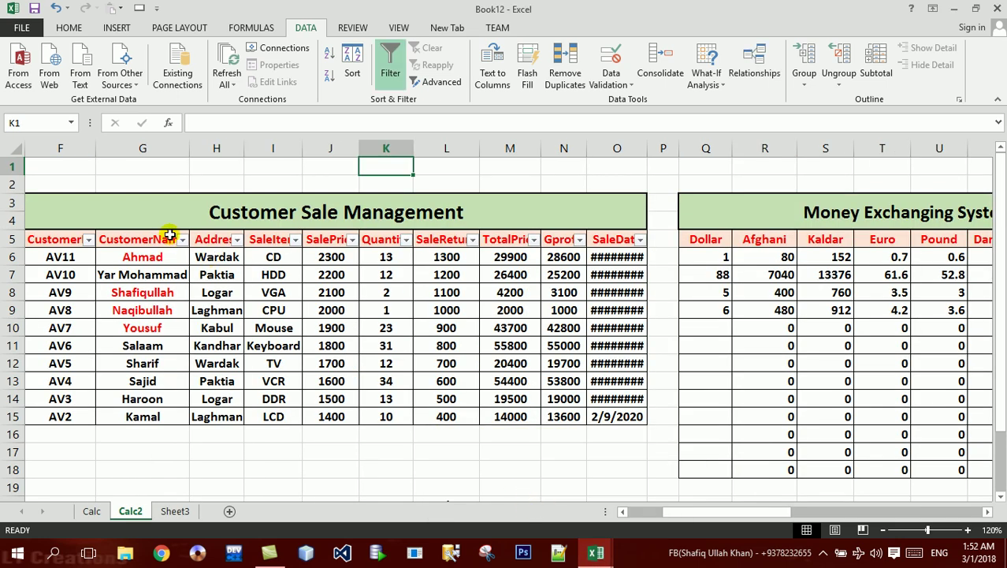
key(Left)
key(Left)
key(Left)
key(Left)
key(Left)
key(Left)
key(Left)
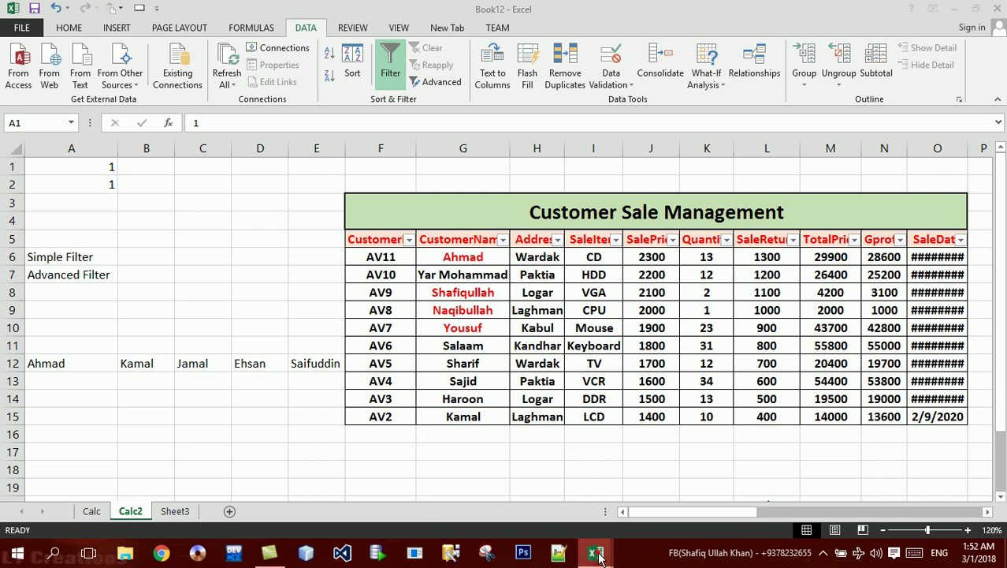
mouse_move(596, 552)
click(657, 492)
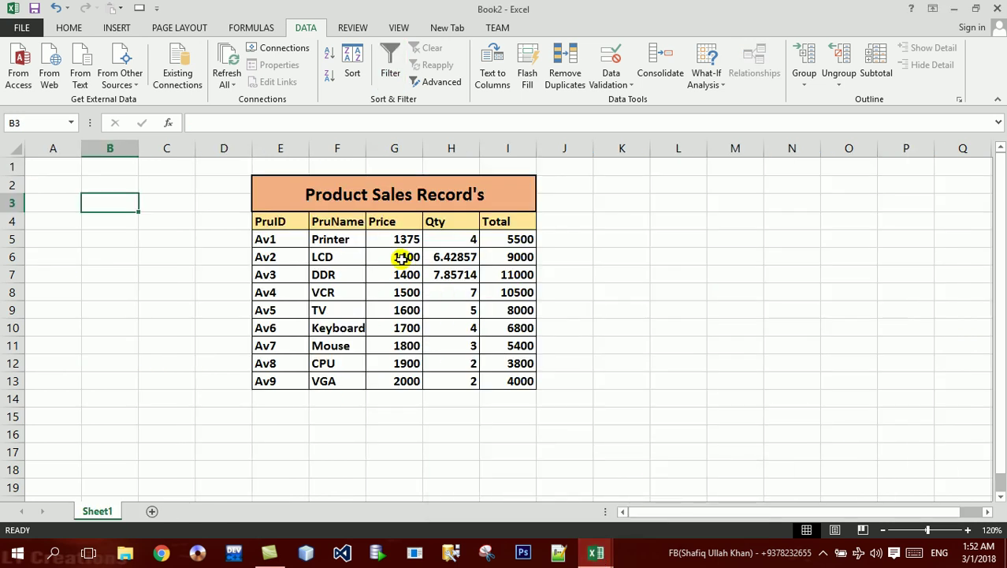
Copy the PruID, PruName and Price columns (E4:G13) and add a new blank Sheet2.
drag(328, 221, 388, 432)
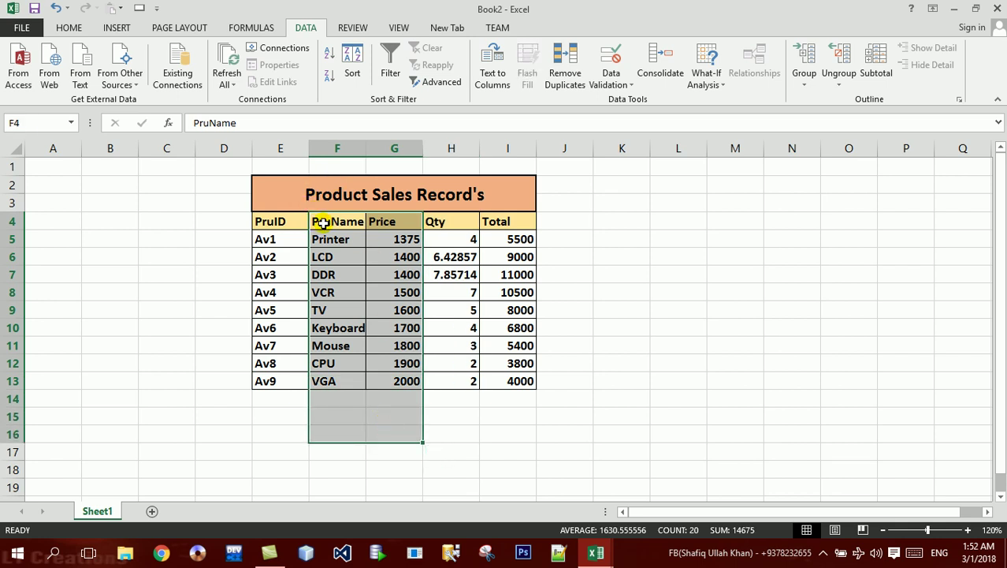
mouse_move(316, 222)
mouse_down()
mouse_move(389, 390)
mouse_move(394, 382)
mouse_up()
mouse_move(287, 220)
mouse_down()
mouse_move(389, 398)
mouse_move(386, 381)
mouse_up()
key(ctrl+c)
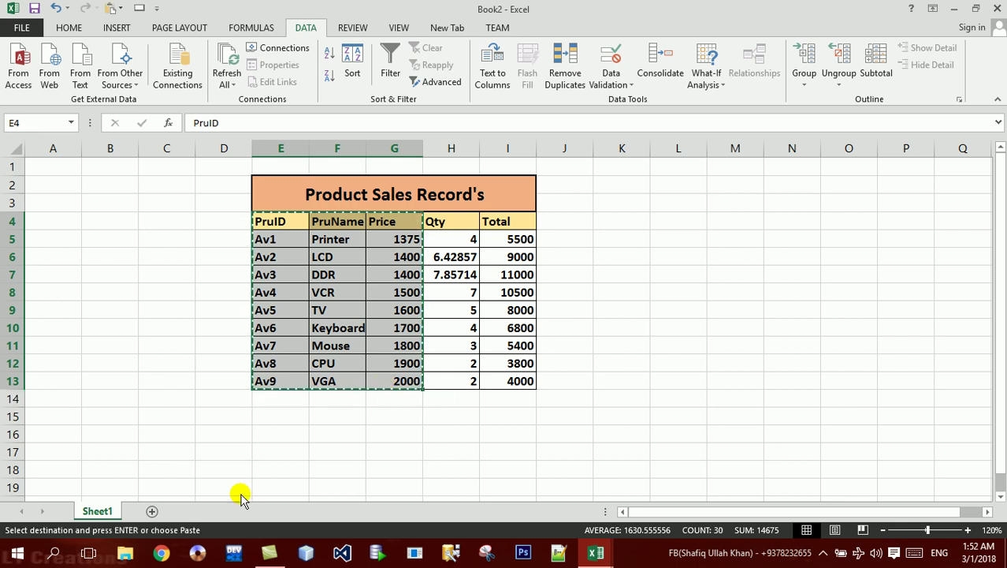
click(152, 511)
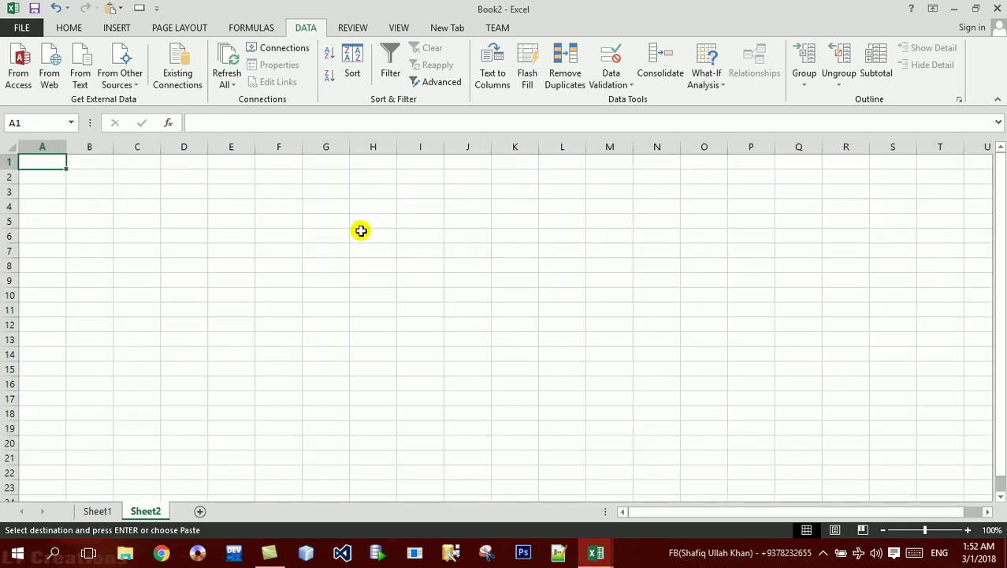
Paste the copied product columns at H6 on Sheet2 and zoom the sheet to 130%.
click(359, 231)
key(ctrl+v)
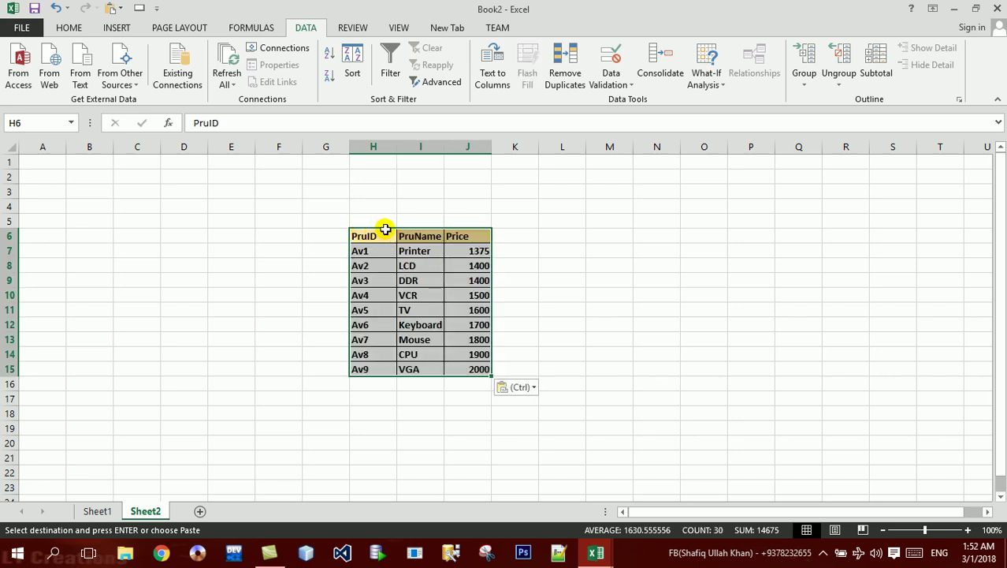
click(382, 251)
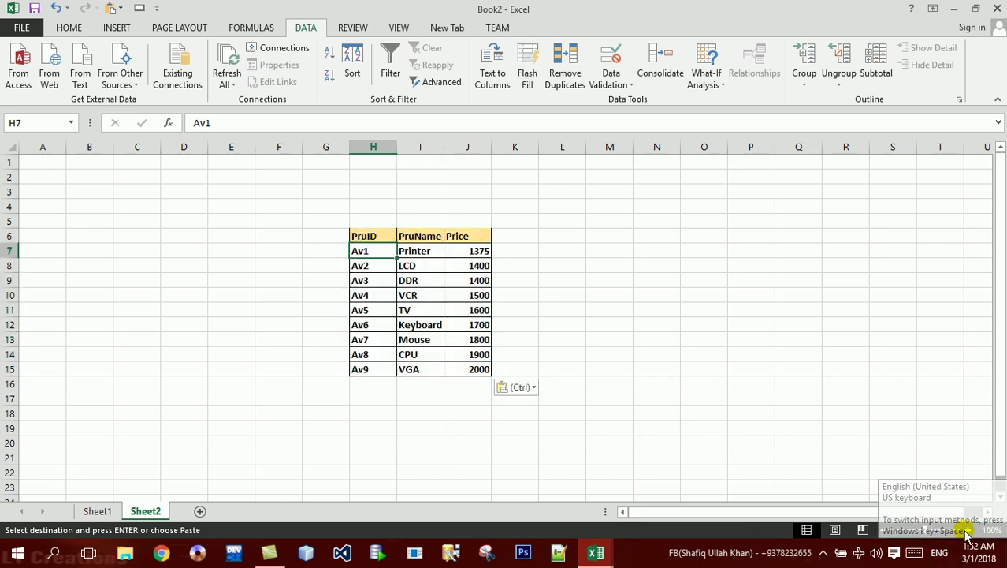
click(968, 530)
click(968, 529)
click(968, 530)
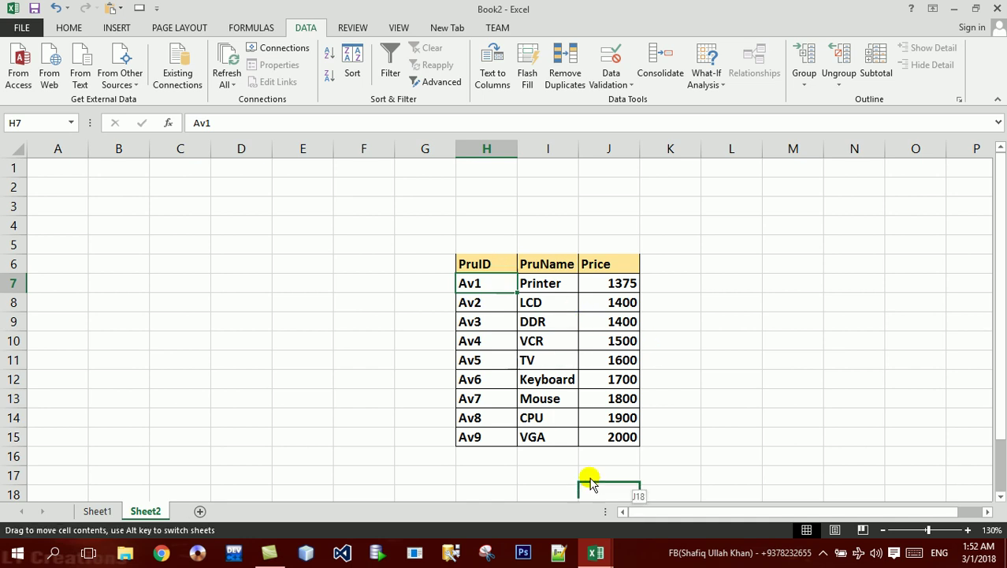
drag(504, 277, 495, 244)
key(ctrl+z)
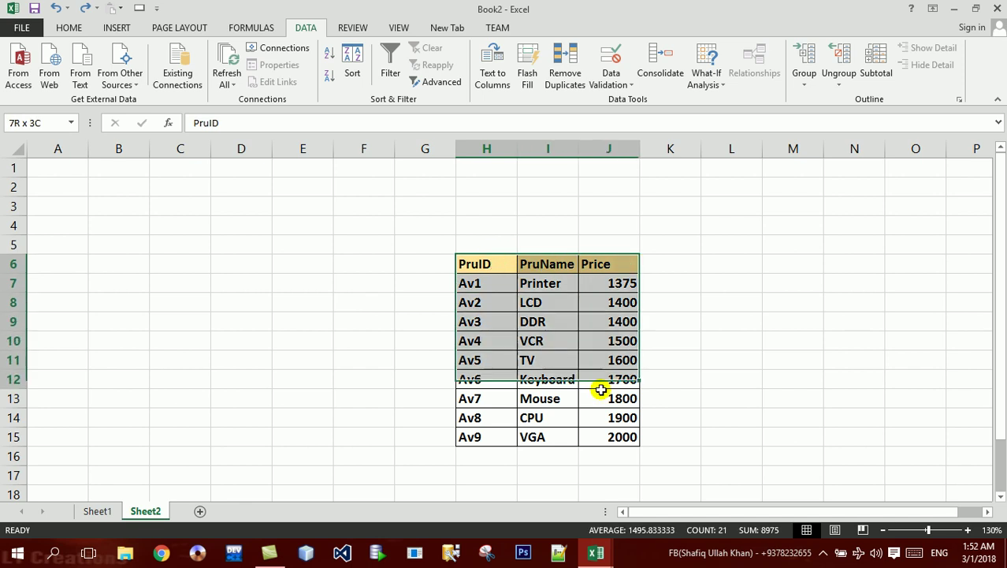
Apply All Borders to the H6:J15 product table.
drag(497, 263, 601, 434)
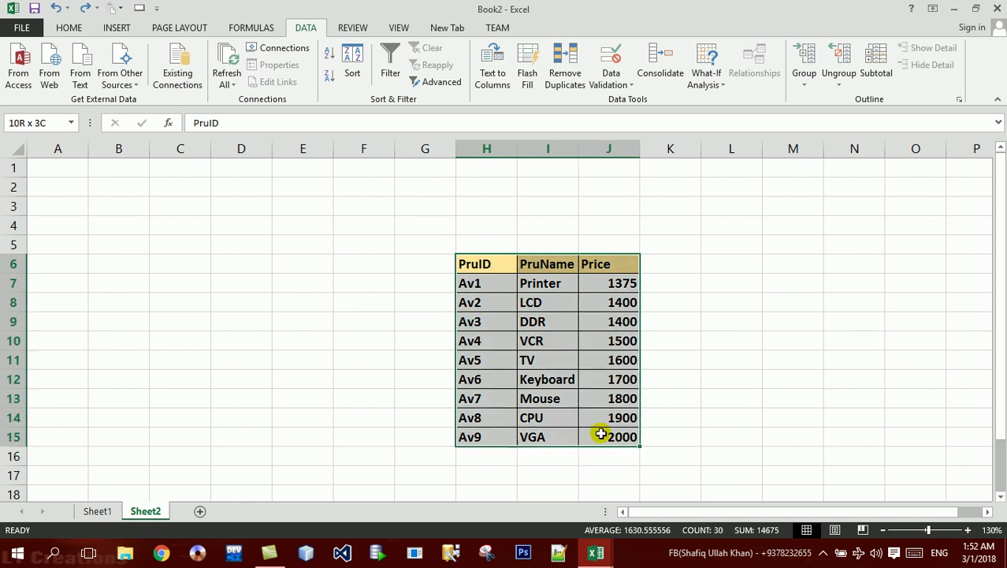
click(68, 27)
click(191, 76)
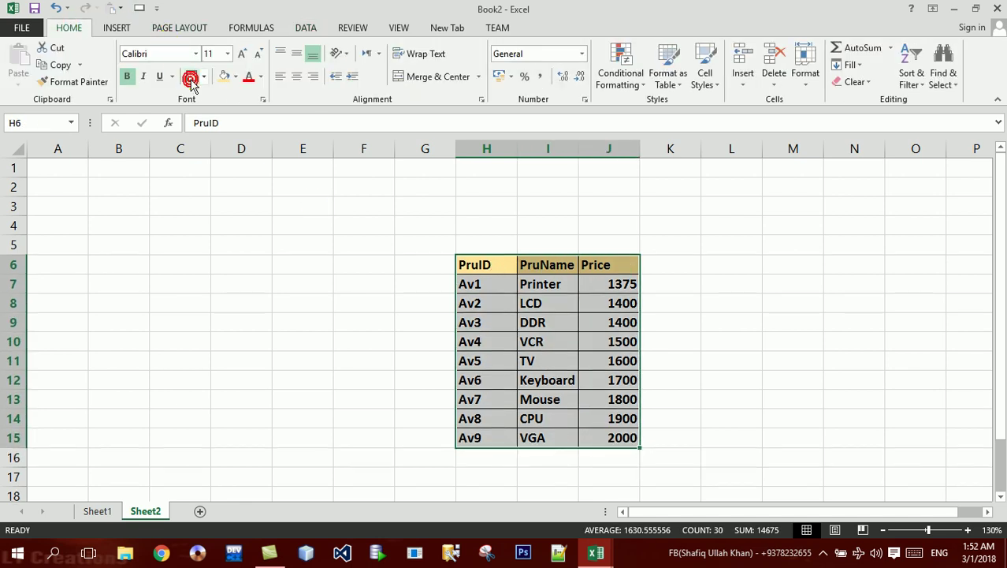
click(367, 262)
mouse_move(488, 268)
mouse_down()
mouse_move(583, 451)
mouse_move(580, 438)
mouse_up()
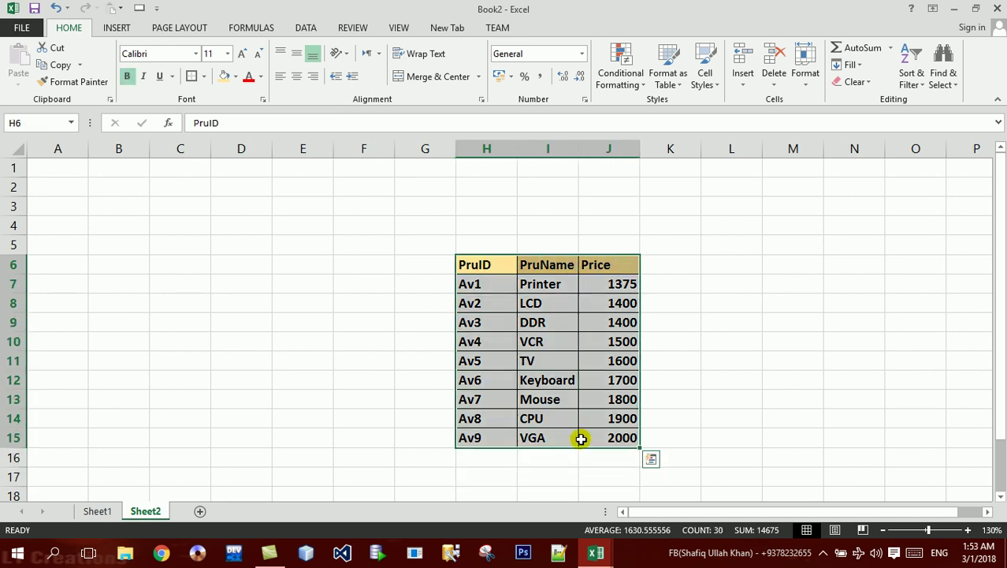
Add a scenario named DELL for changing cells H6:J15, keeping the current values.
click(297, 28)
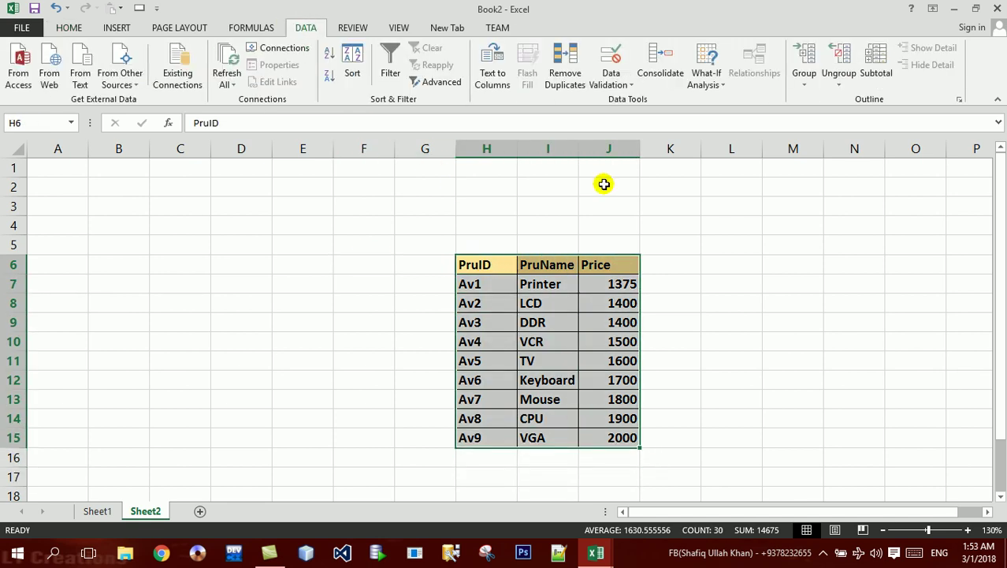
click(710, 79)
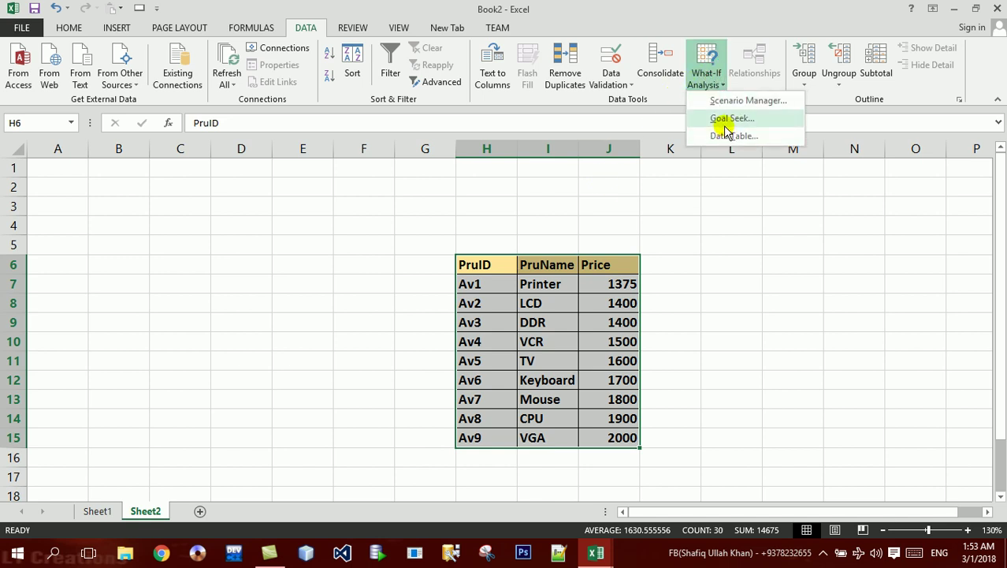
click(721, 101)
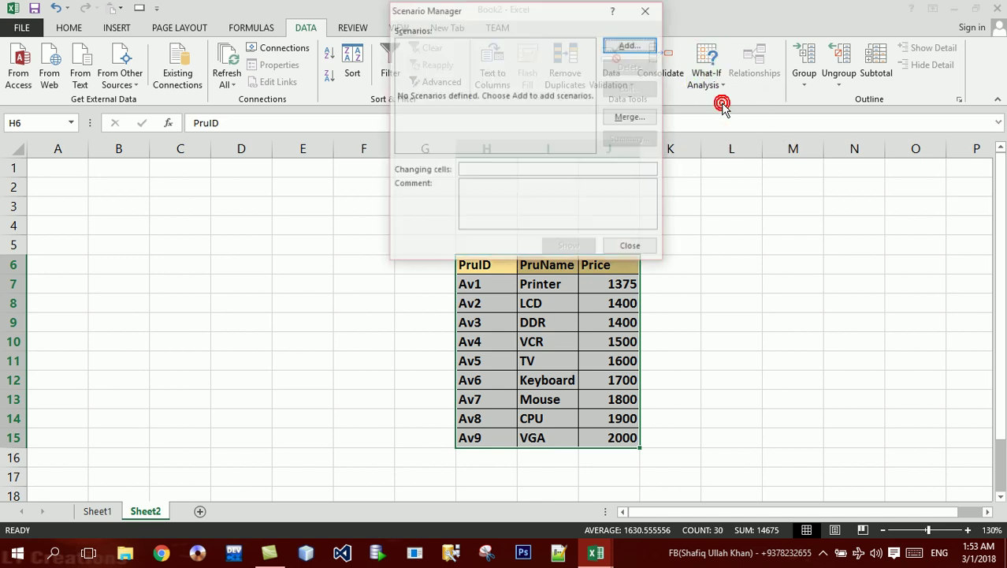
click(633, 45)
drag(570, 22, 868, 39)
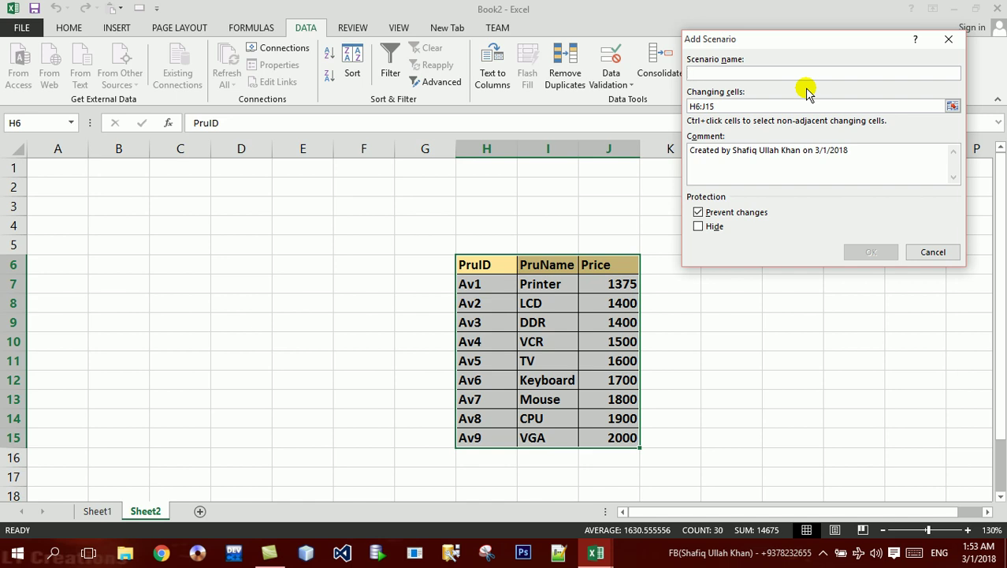
text(DELL)
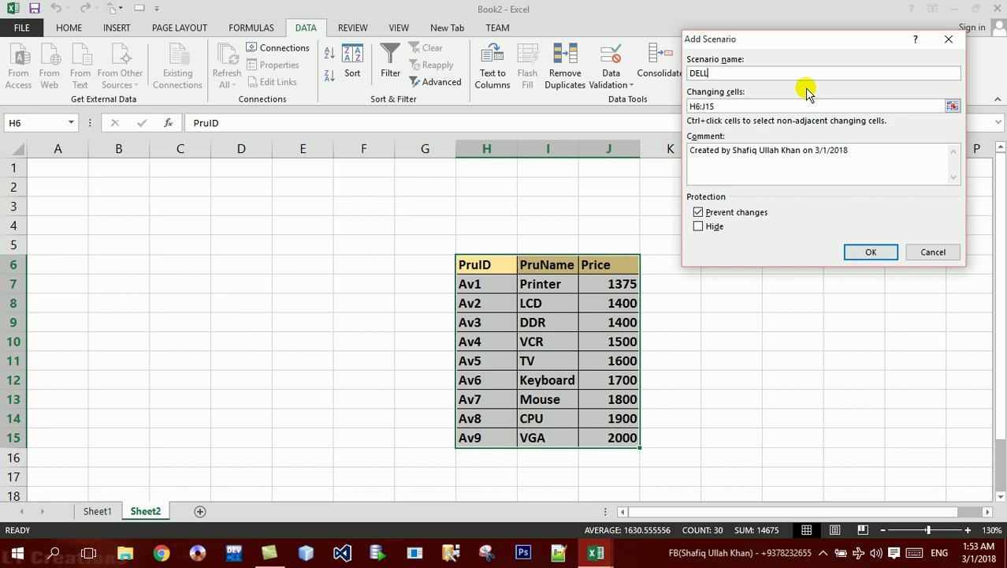
key(Return)
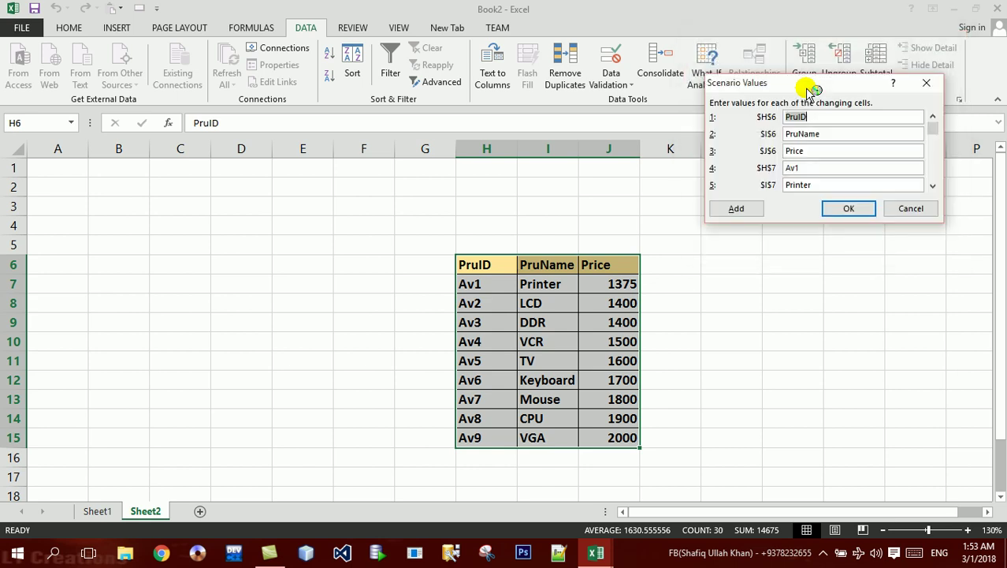
key(Return)
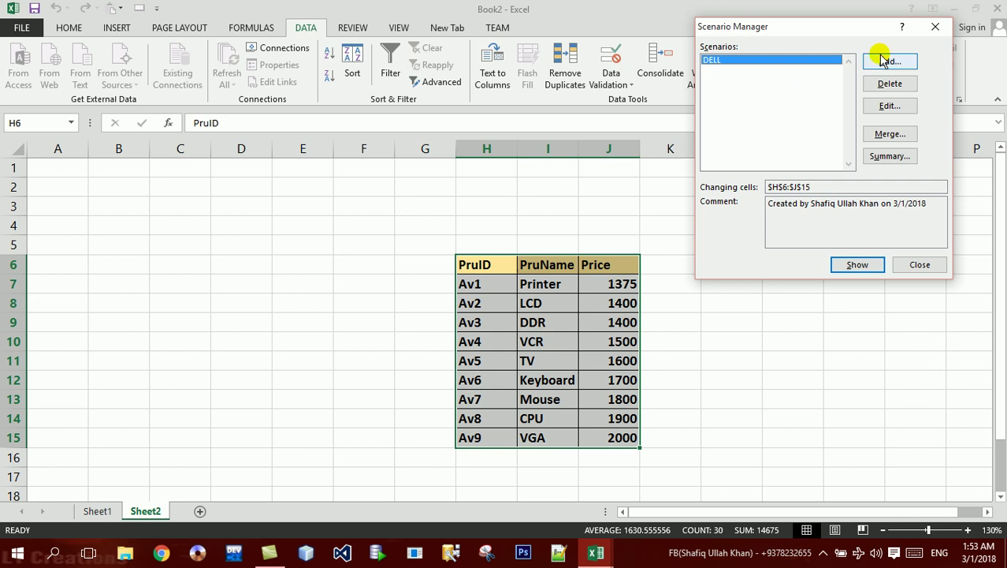
Add a scenario named SONY and clear the Printer product name in its values.
click(883, 62)
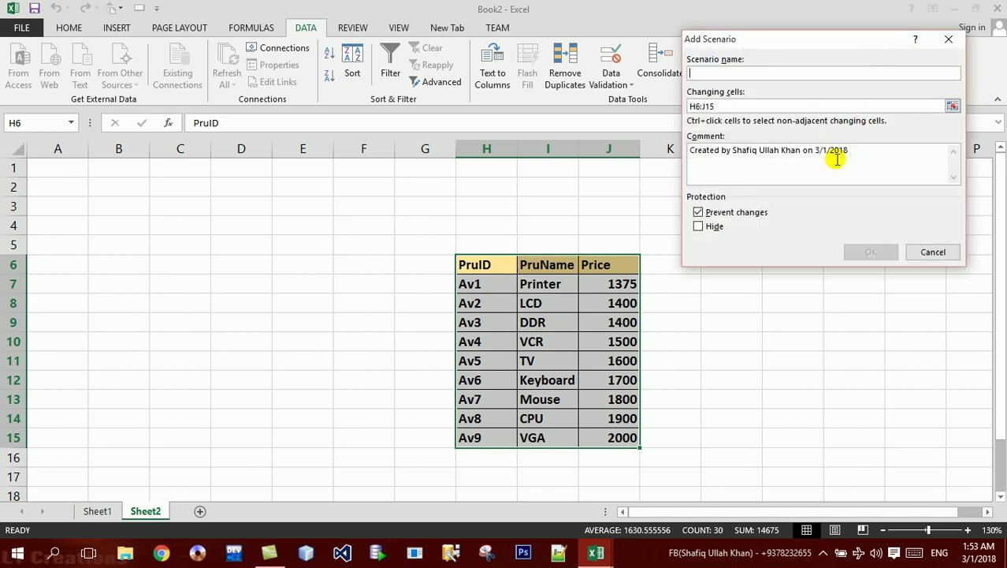
text(SONY)
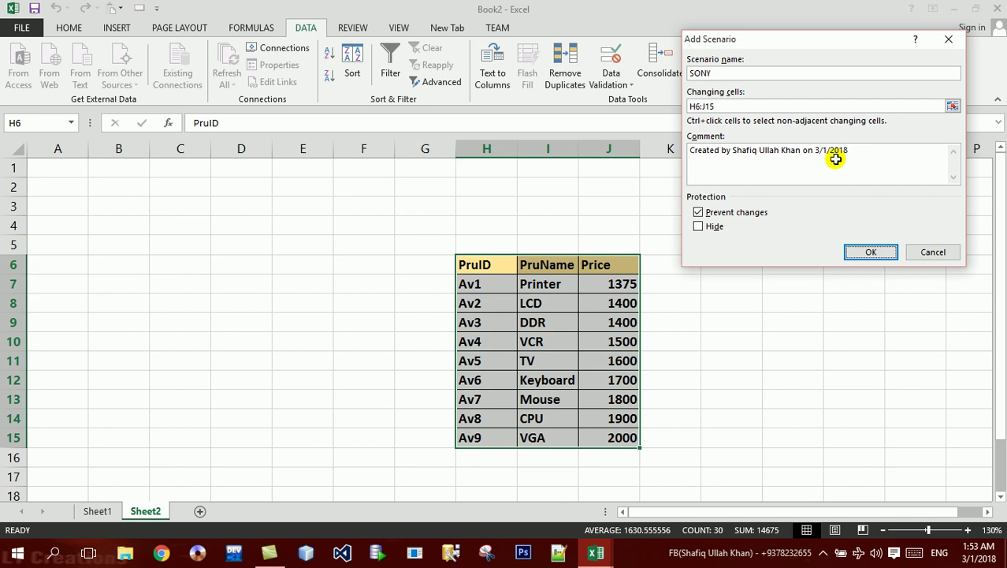
key(Return)
key(Tab)
key(Tab)
key(Tab)
key(Tab)
key(End)
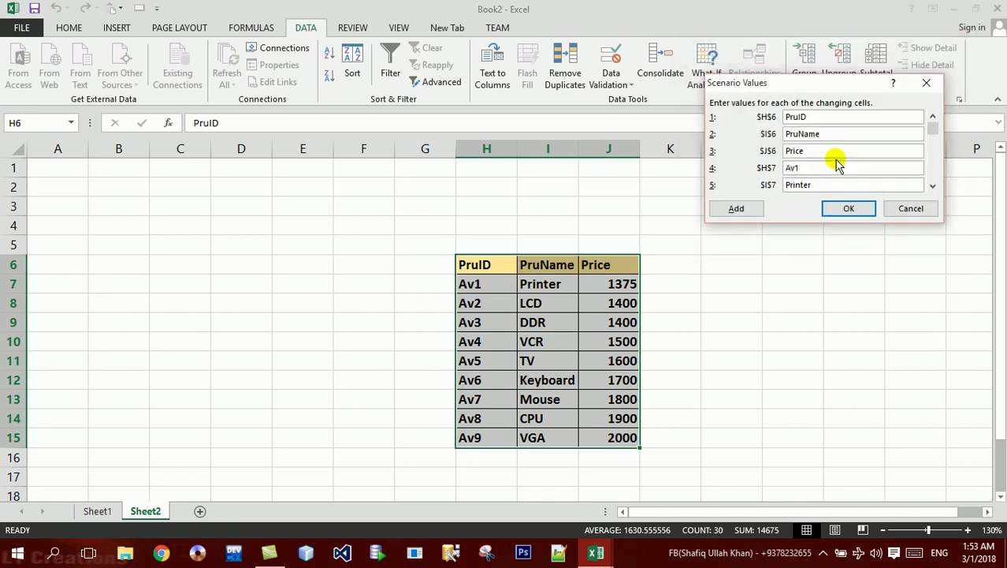
click(835, 168)
key(Tab)
key(BackSpace)
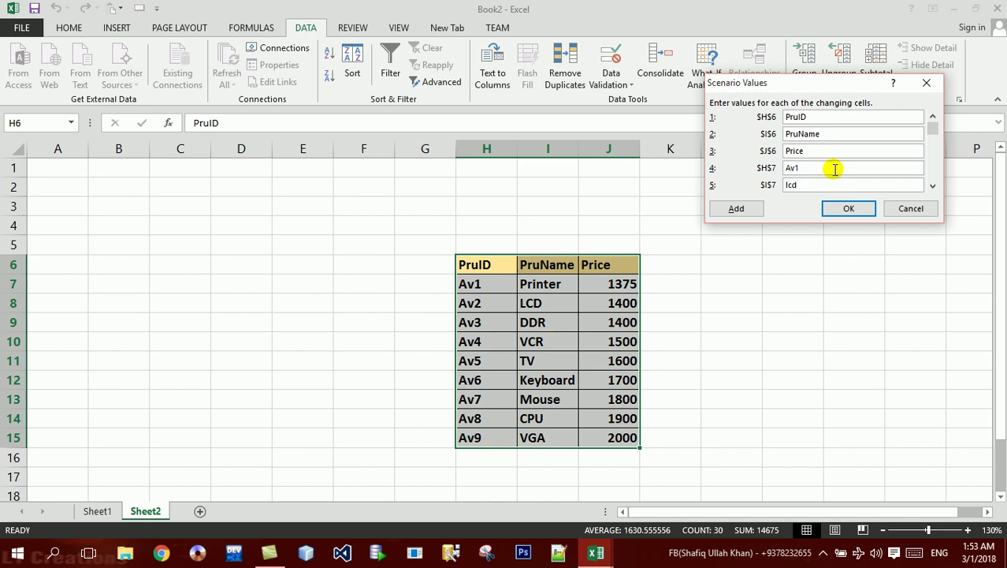
key(Tab)
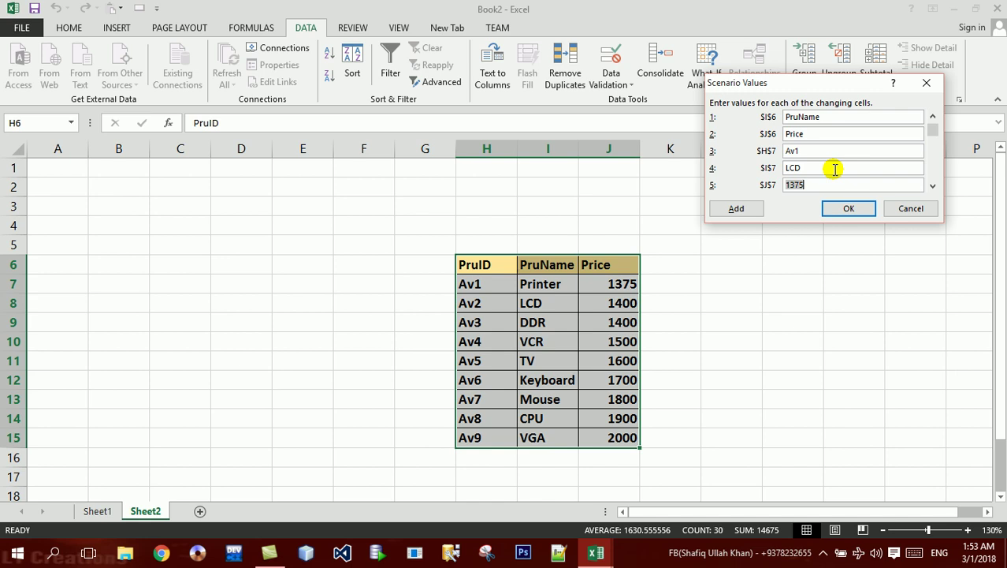
Set the first SONY price to 9000 and keep VCR at 12399 for Av3.
key(Tab)
key(Tab)
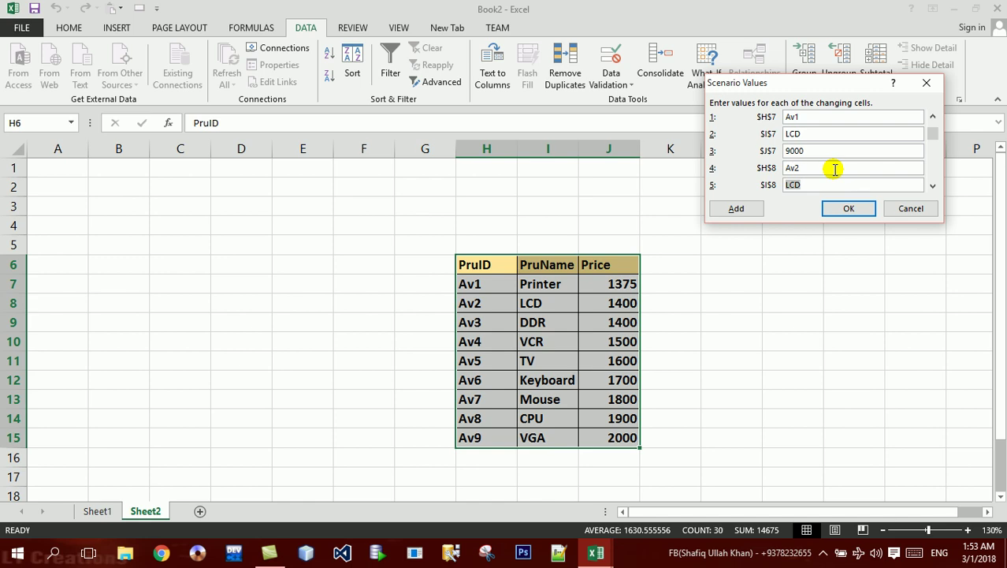
text(Printer)
key(Tab)
text(3000)
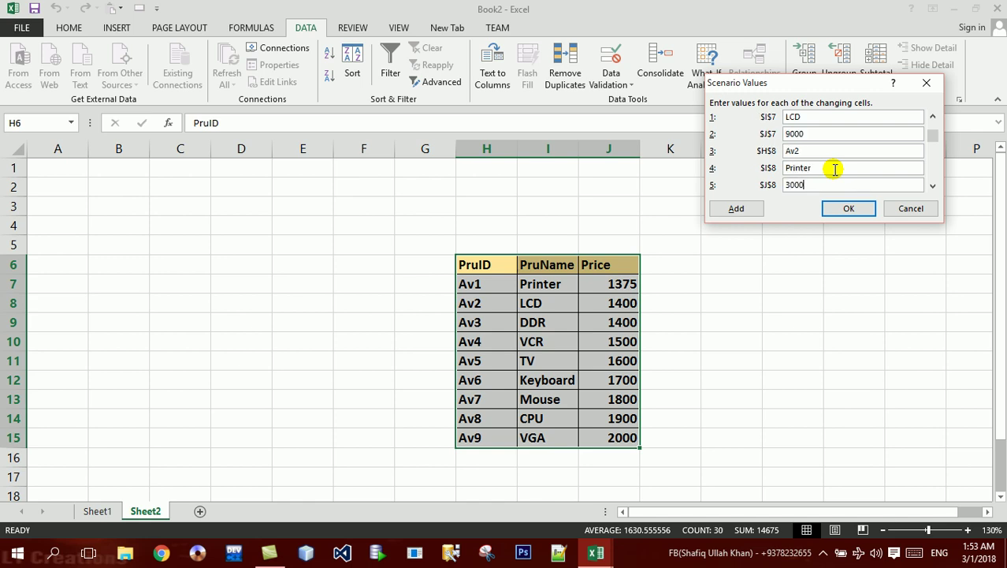
key(Tab)
key(Tab)
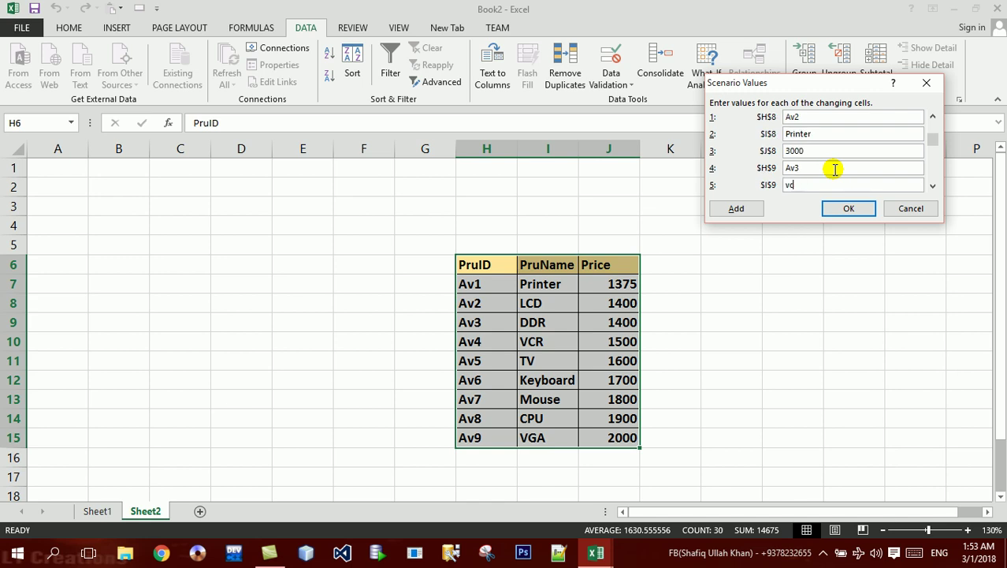
key(Tab)
text(12399)
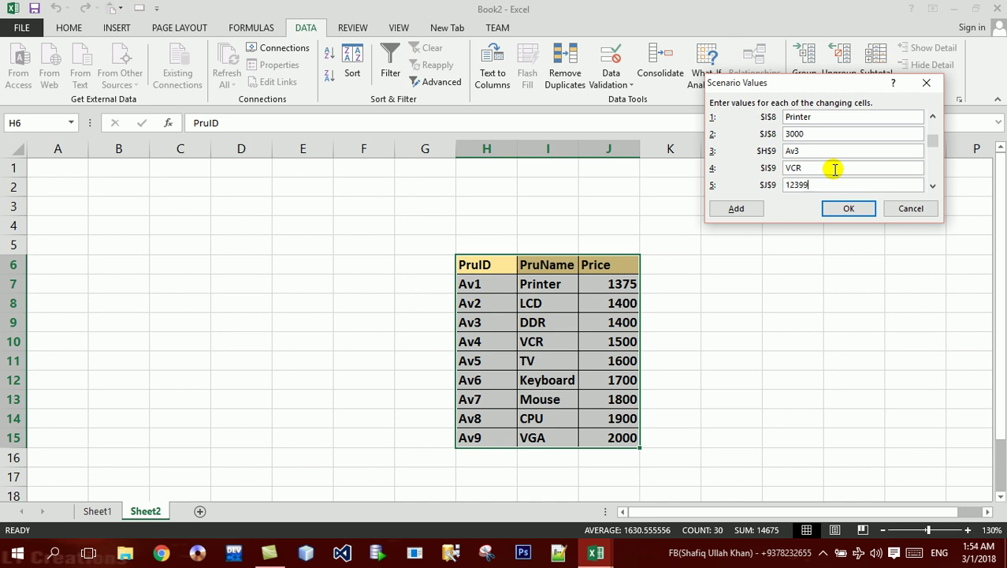
key(Tab)
key(Tab)
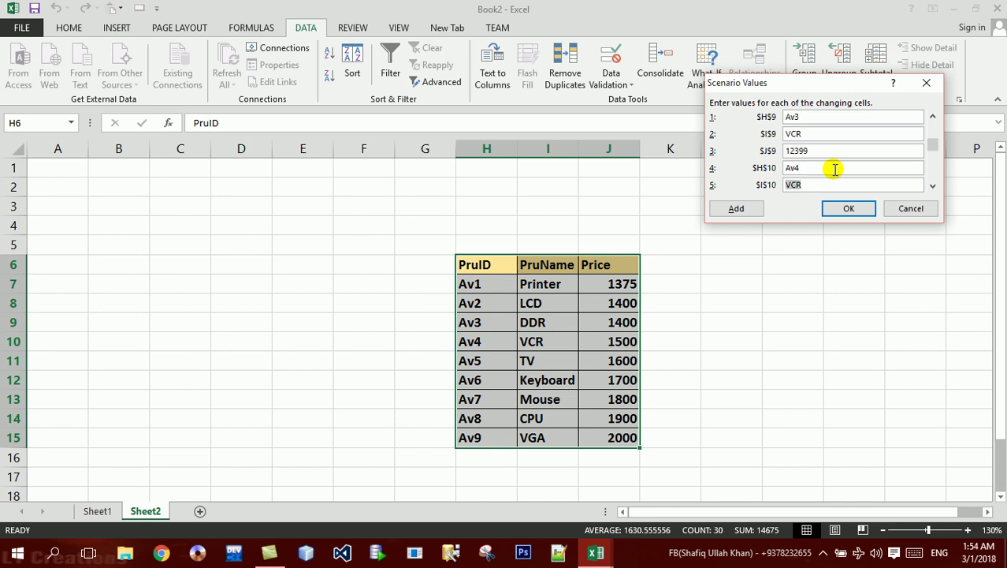
key(Tab)
key(Tab)
key(Tab)
key(Tab)
Replace later product names with USB, Mouse and Keyboard, set 9898, and save SONY.
click(835, 169)
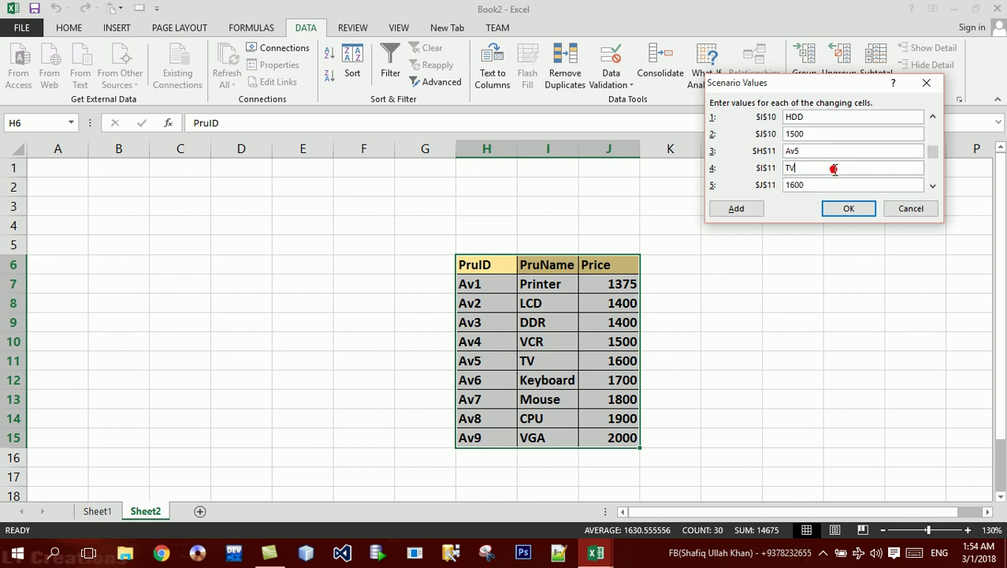
key(BackSpace)
key(BackSpace)
text(USB)
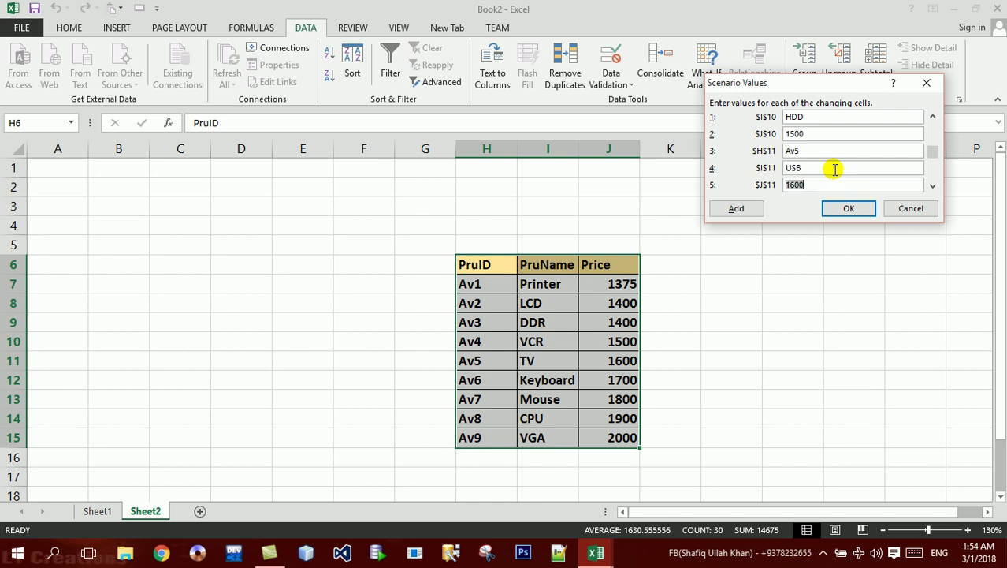
text(98)
key(Tab)
key(Tab)
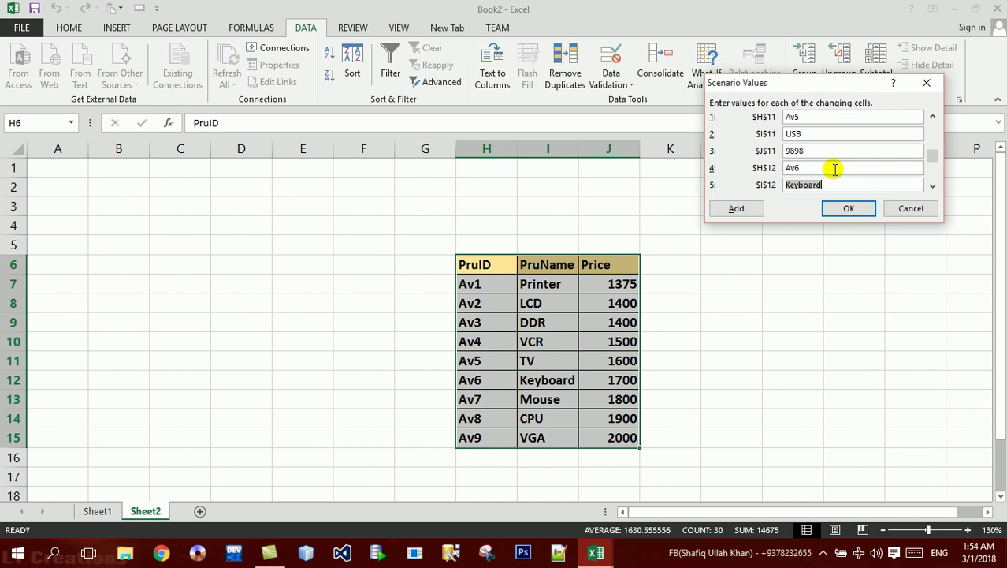
text(Mouse)
key(Tab)
key(Tab)
key(Tab)
text(K)
text(eybaord)
key(BackSpace)
key(BackSpace)
key(BackSpace)
text(oard)
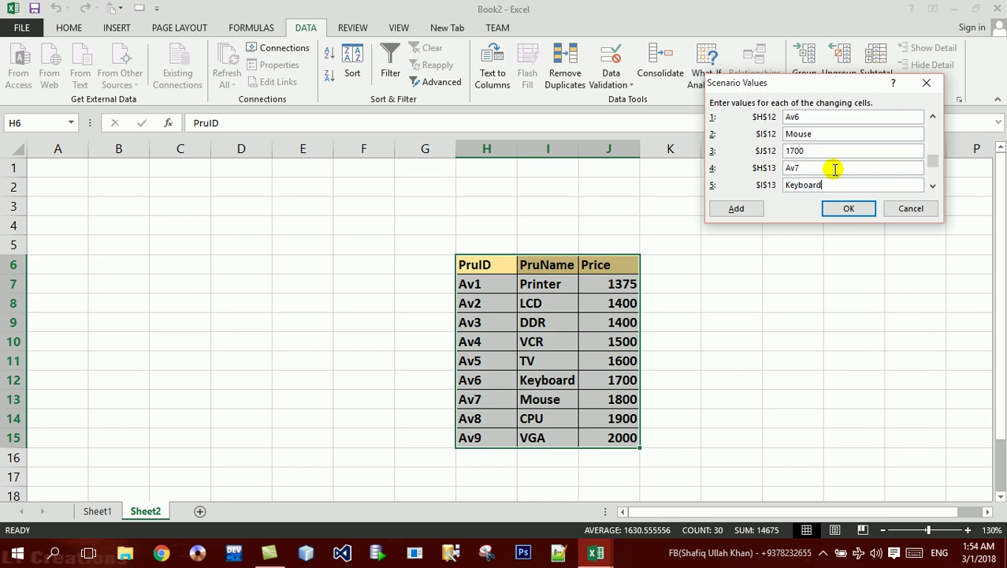
key(Return)
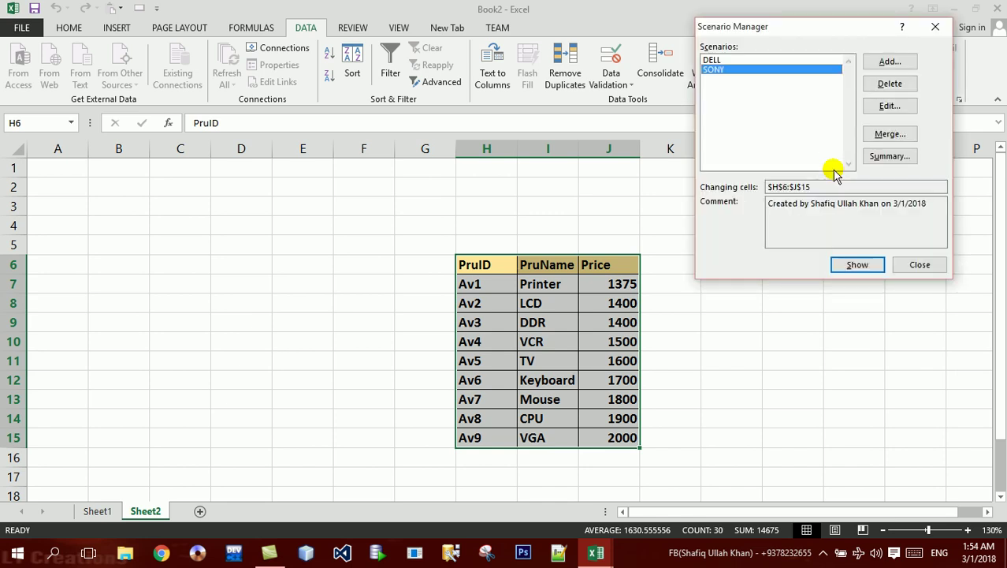
Add a third scenario named Samsung and enter USB as its first product value.
click(891, 62)
text(Samsung)
key(Return)
key(Tab)
key(Tab)
key(Tab)
key(Tab)
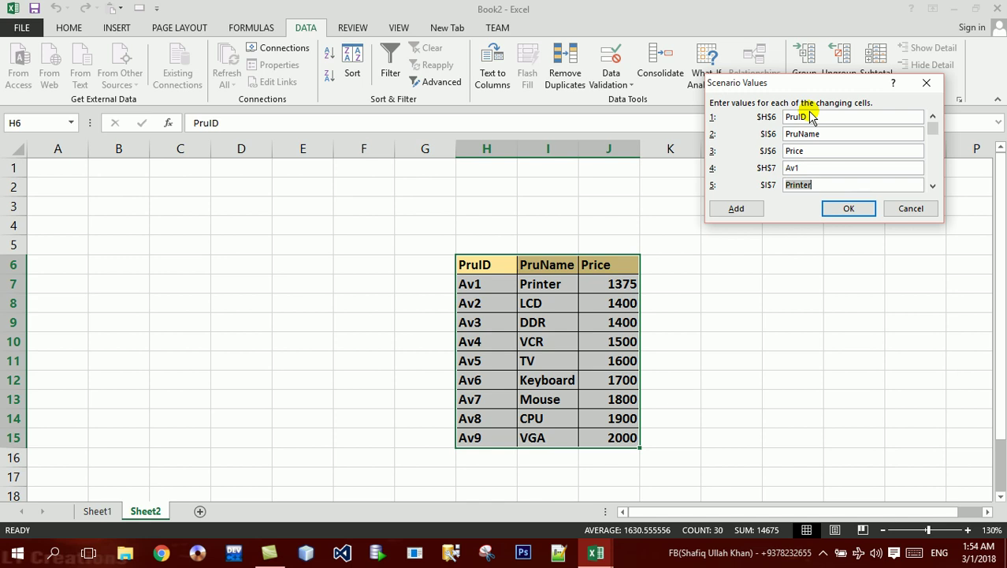
text(USB)
key(Tab)
key(Tab)
key(Tab)
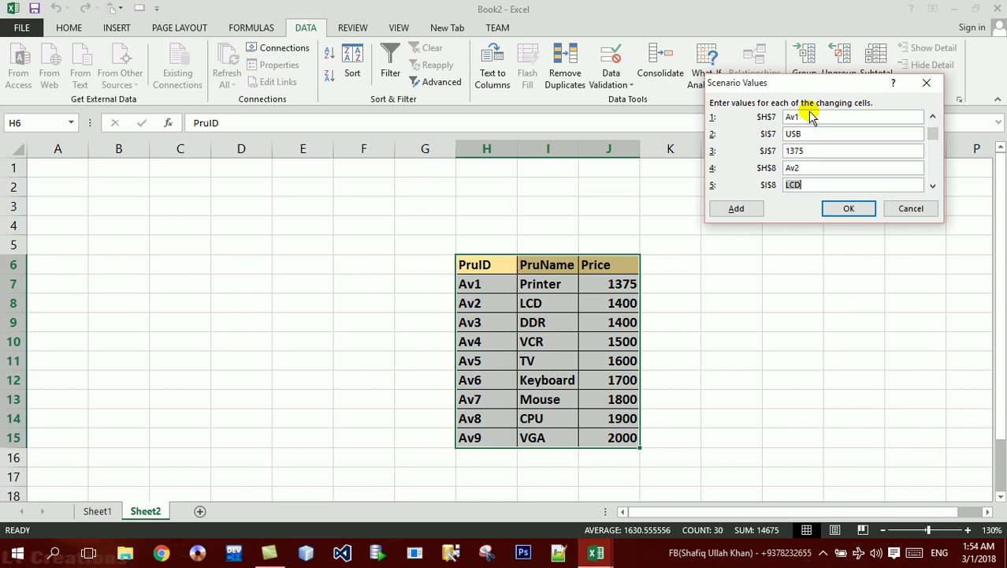
Enter COMPUTER priced 08989 and MONITOR in the Samsung scenario values.
text(PUTER)
key(Tab)
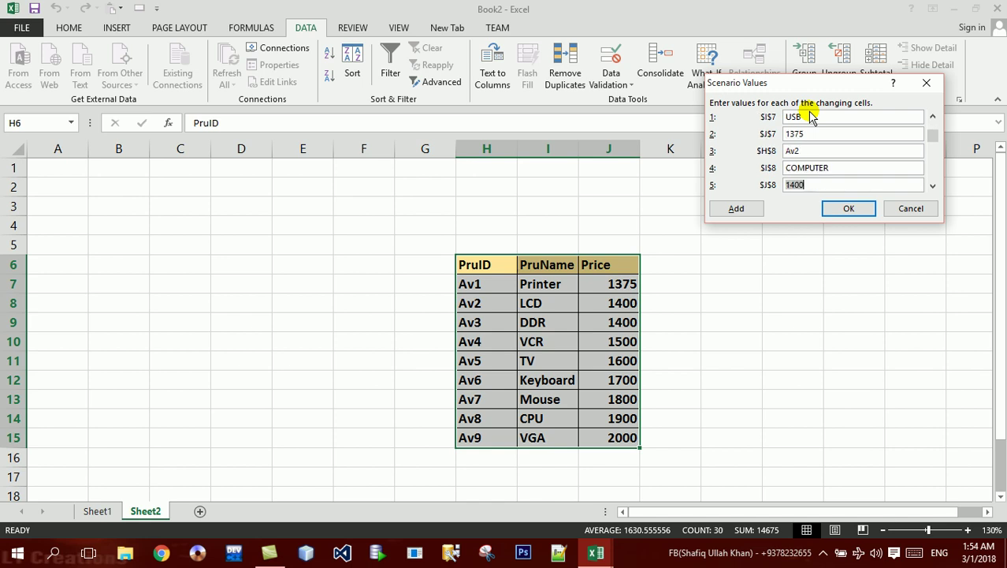
text(89)
key(Tab)
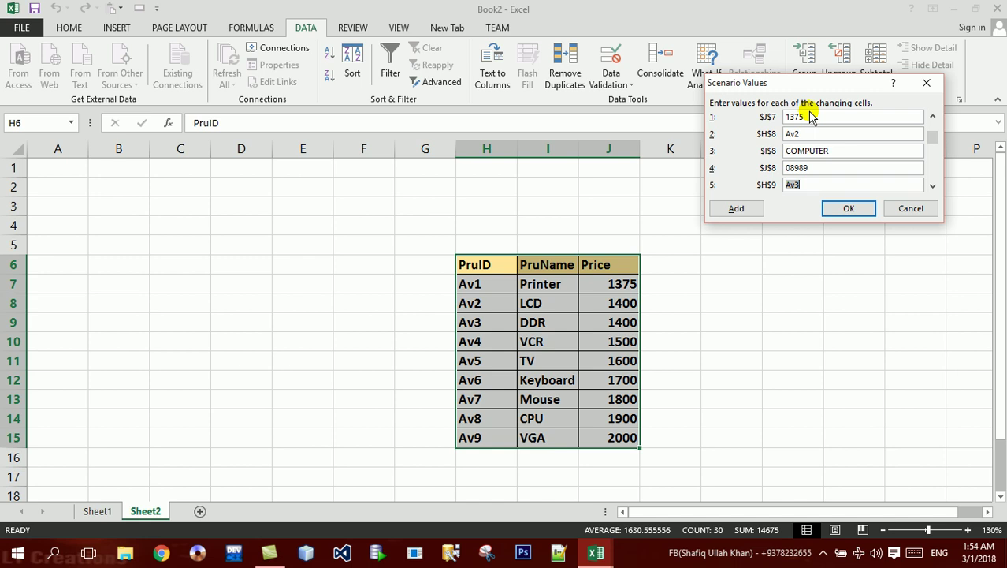
key(Tab)
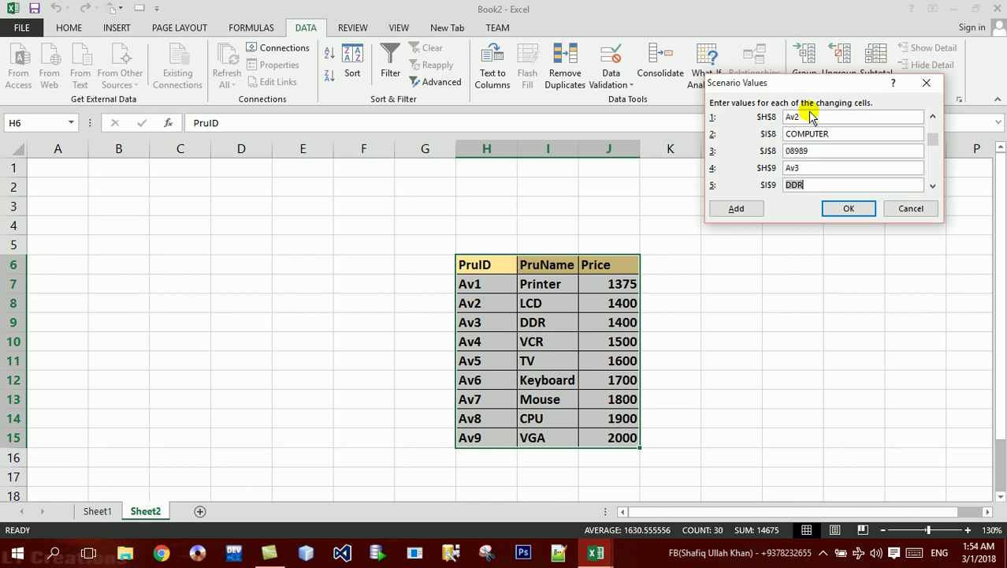
text(ITOR)
key(Tab)
key(Tab)
key(Tab)
text(CORE)
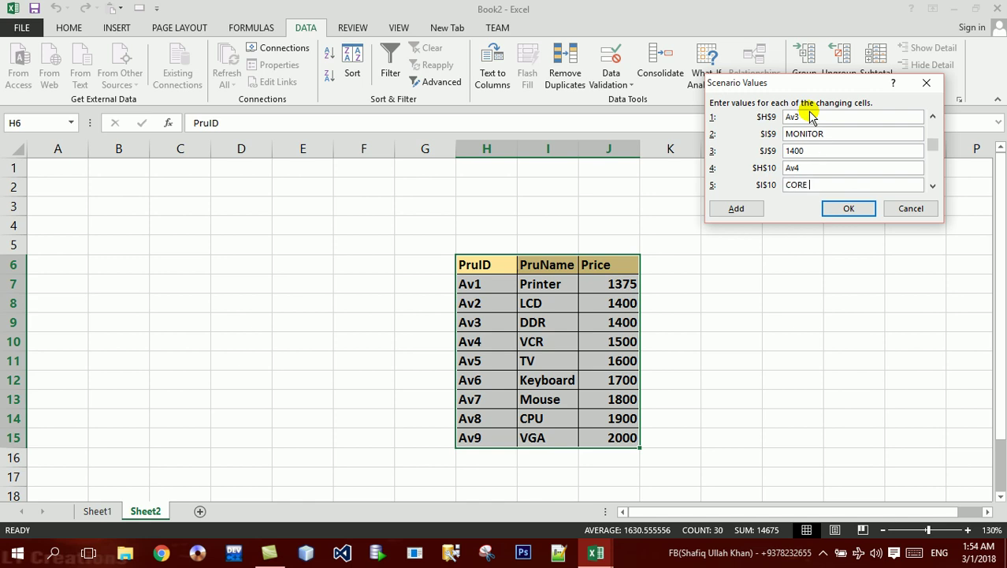
key(Tab)
key(Tab)
key(Tab)
key(Tab)
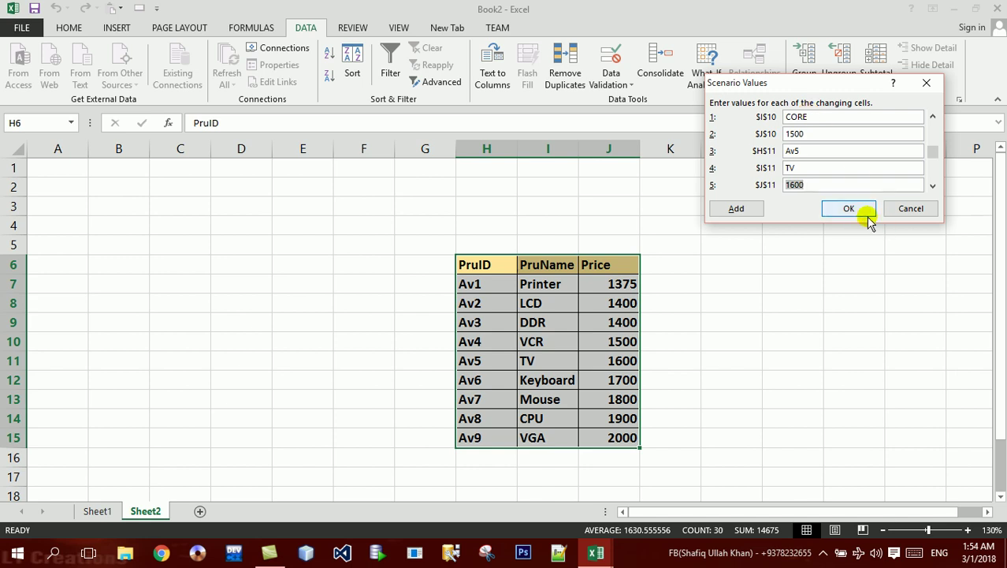
Save the Samsung scenario, close Scenario Manager, and enter USB in cell N6.
click(862, 212)
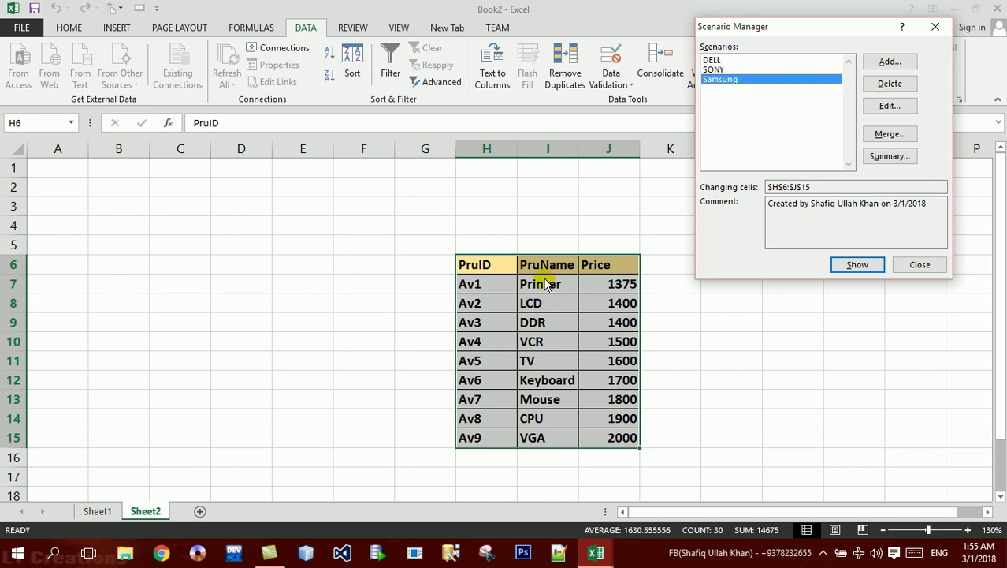
key(Escape)
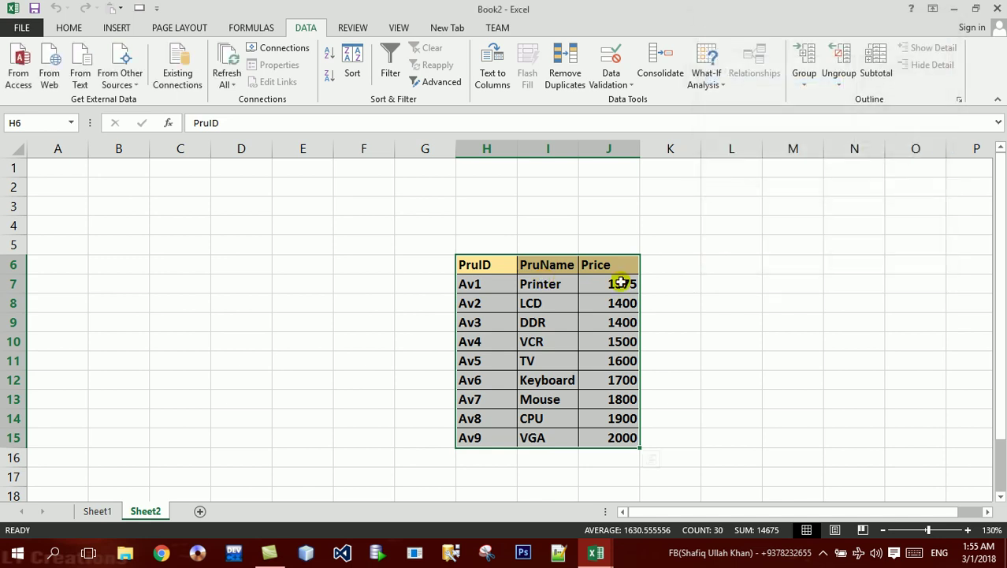
click(836, 261)
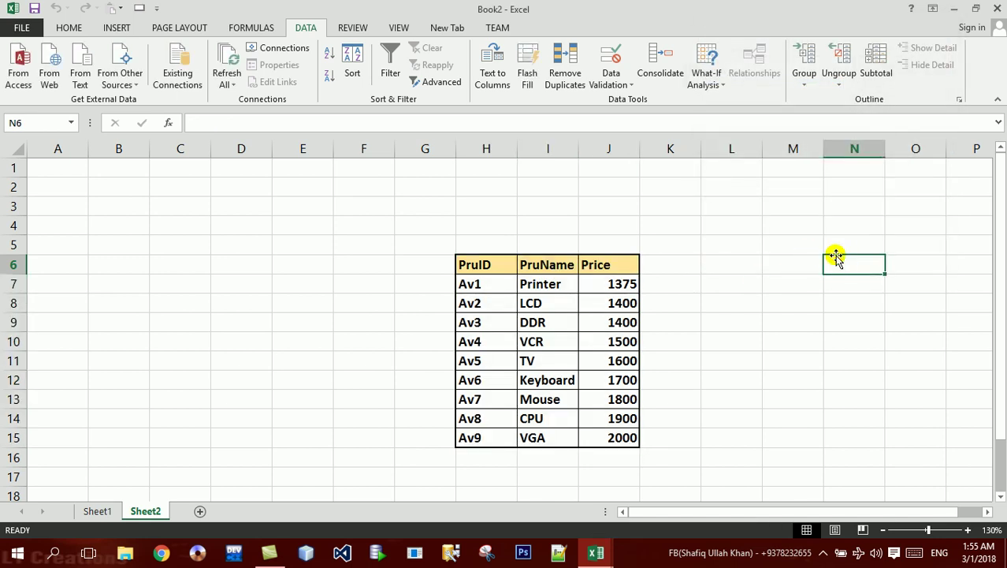
text(Printer)
key(Return)
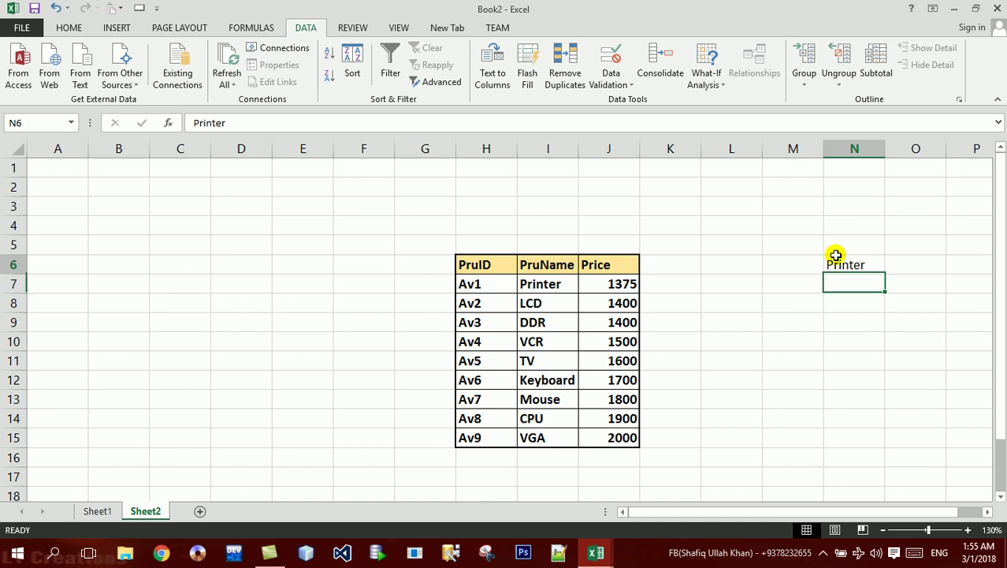
click(836, 260)
text(USB)
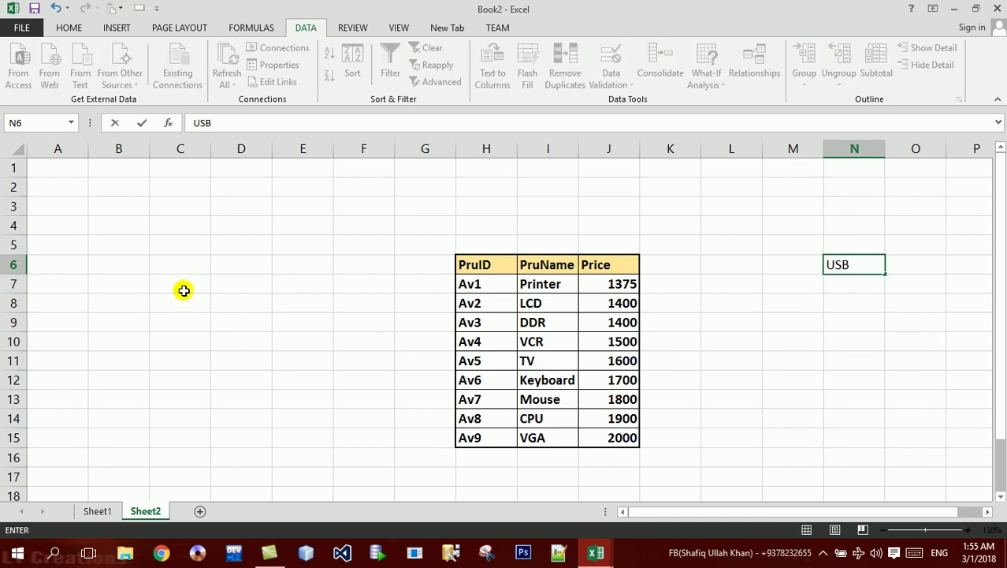
key(Return)
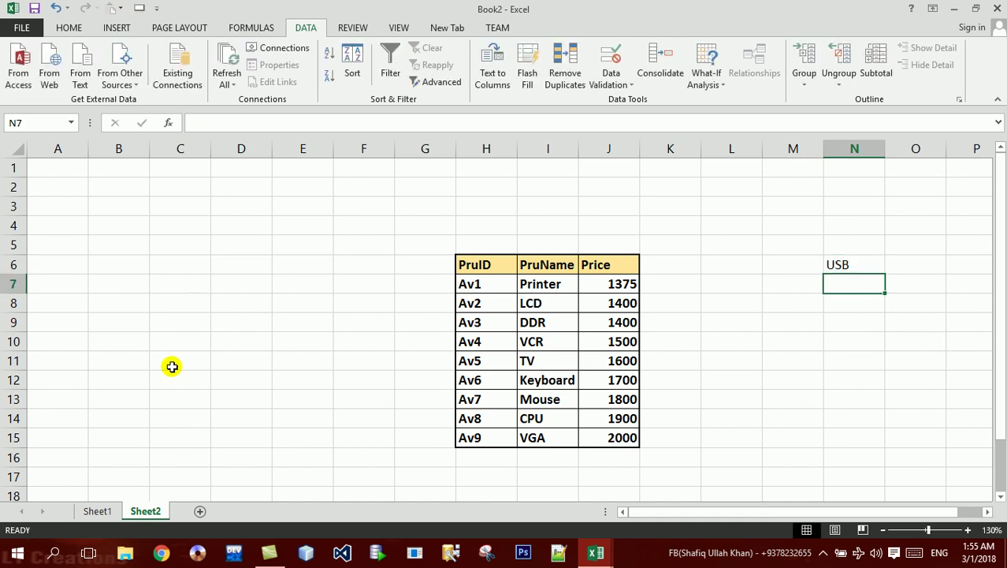
Show the Samsung, SONY and then DELL scenarios on the table via Scenario Manager.
click(706, 67)
click(721, 106)
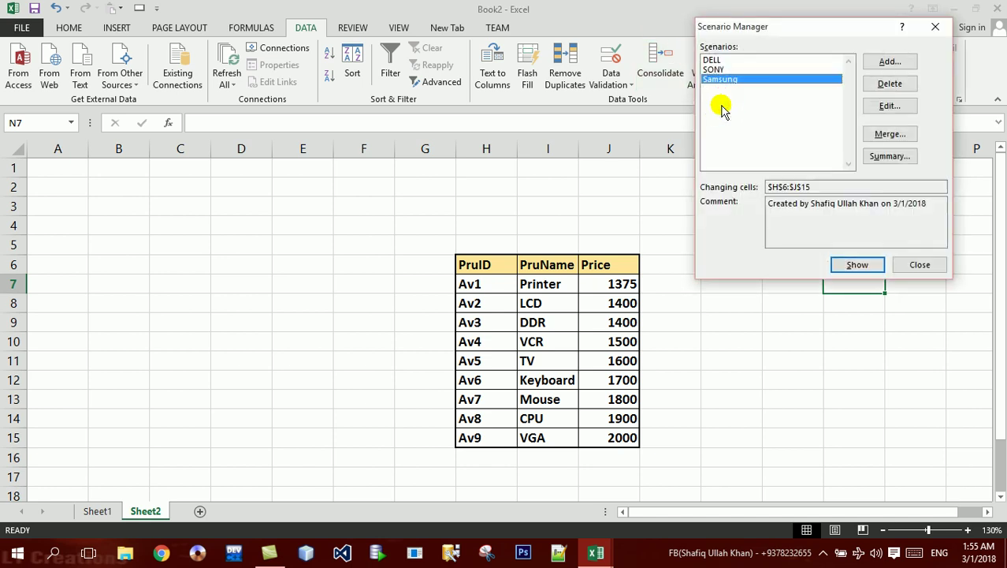
click(855, 264)
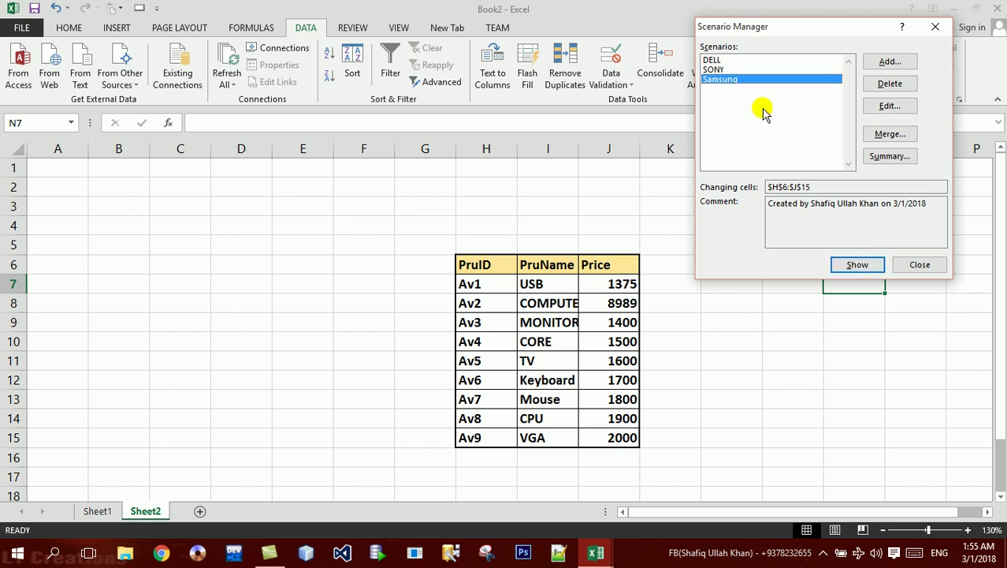
click(721, 70)
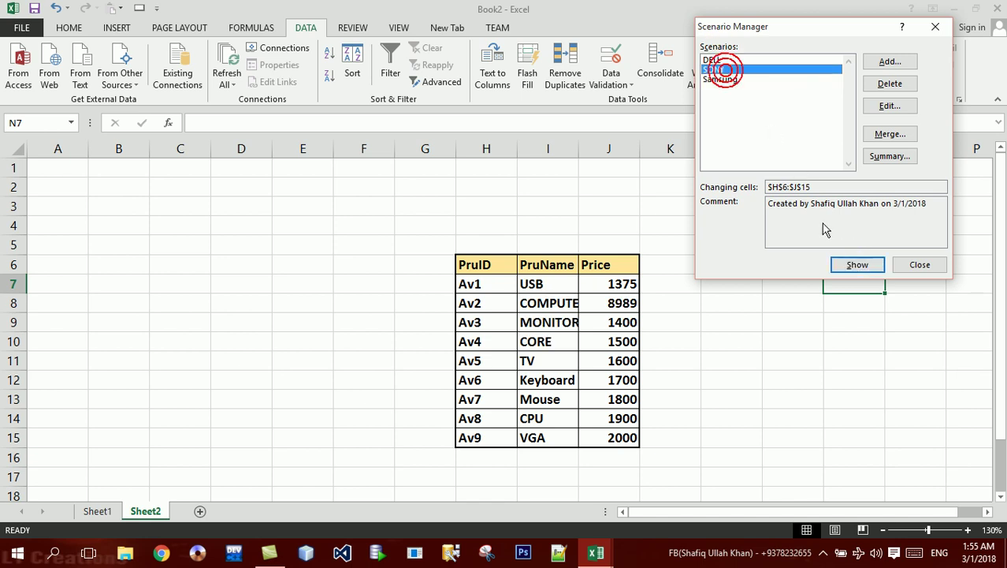
click(847, 266)
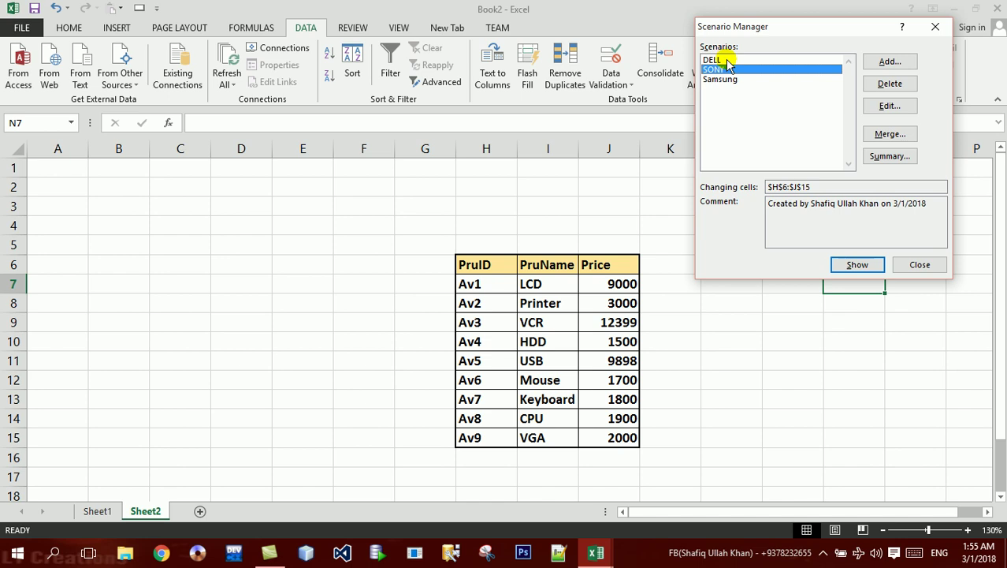
click(717, 60)
click(838, 268)
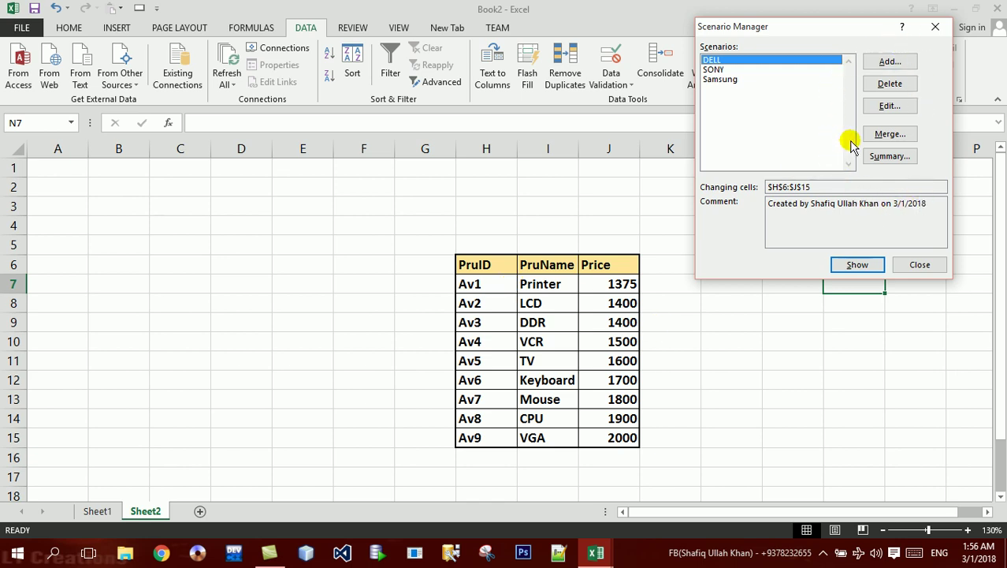
click(875, 134)
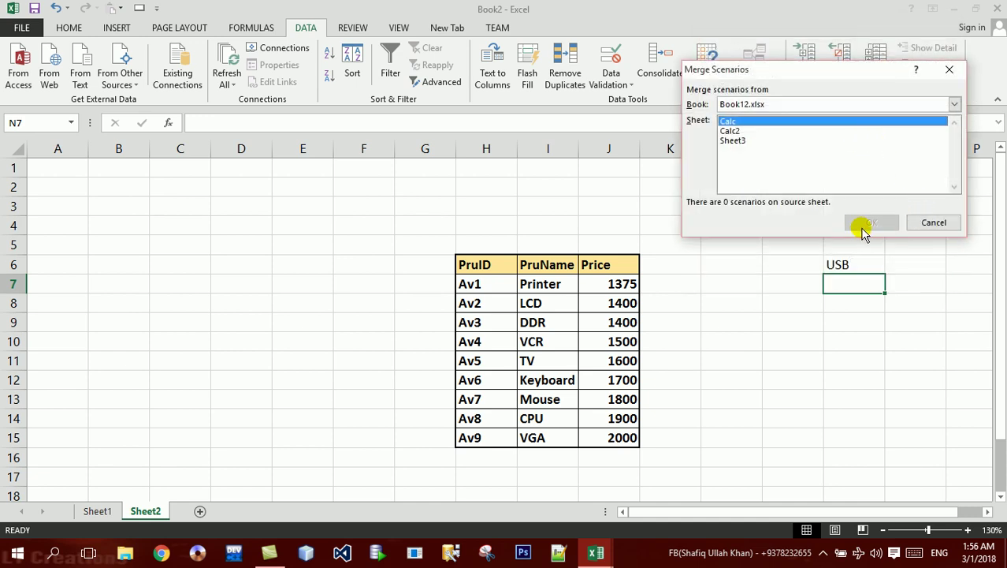
click(922, 223)
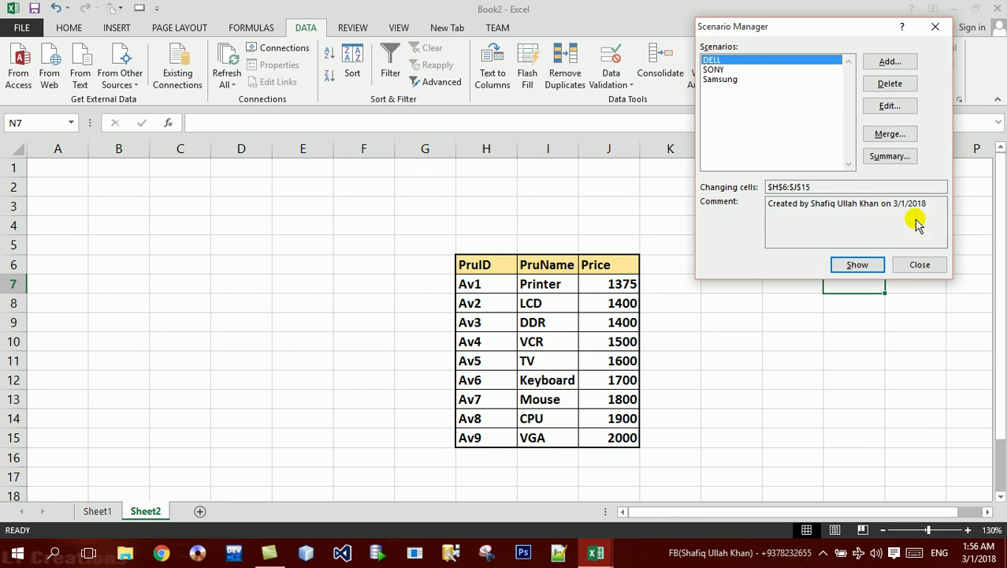
click(918, 264)
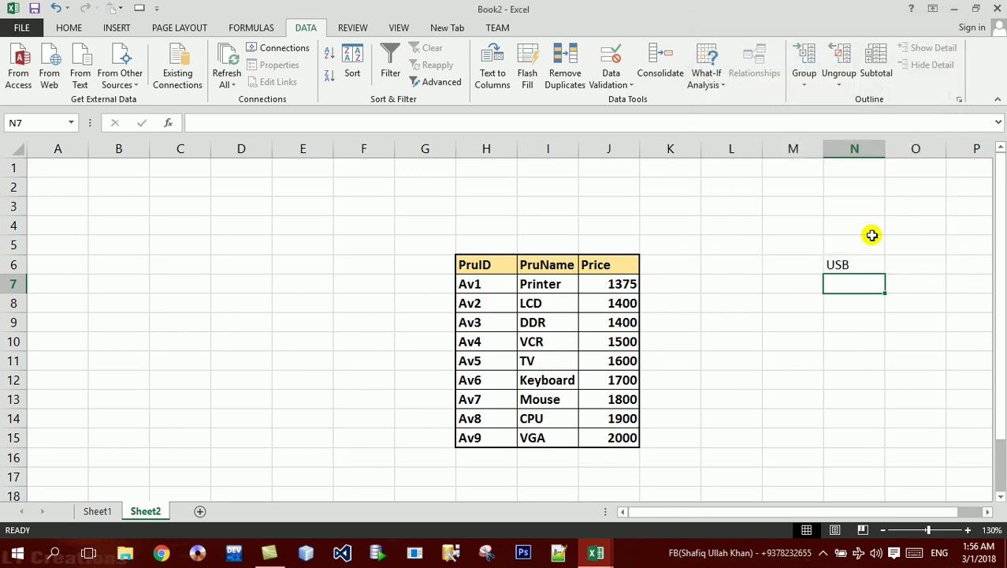
click(706, 72)
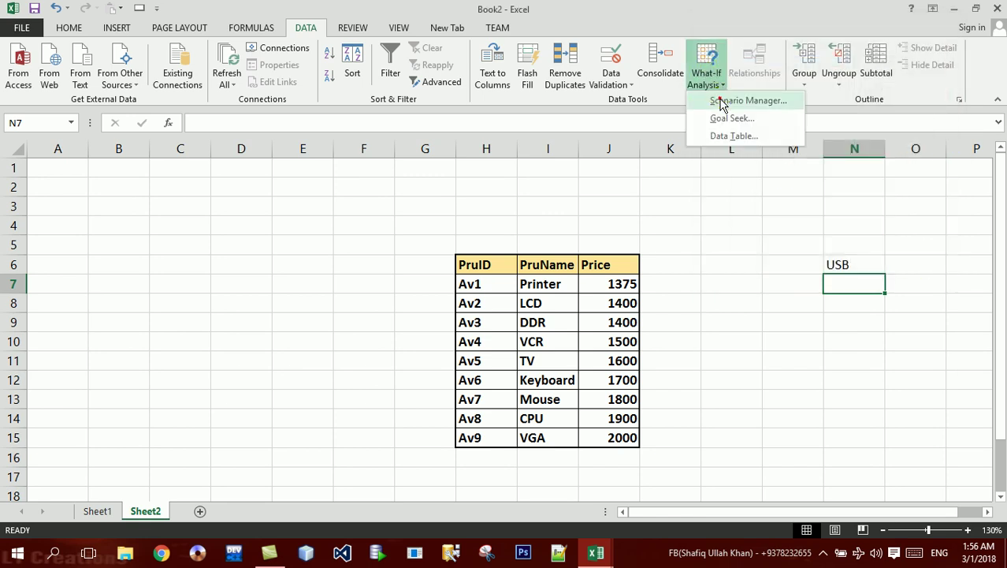
click(722, 101)
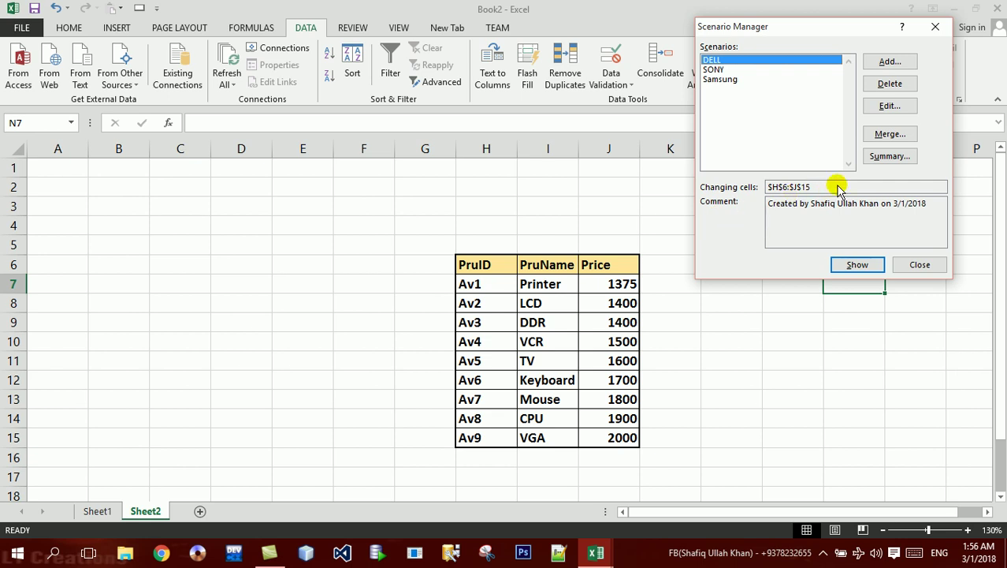
click(880, 63)
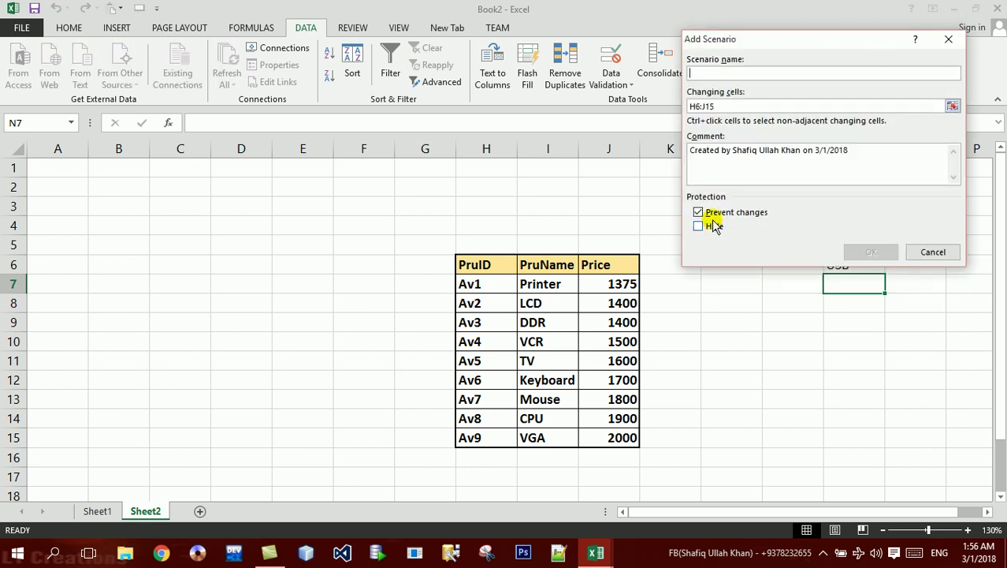
click(935, 252)
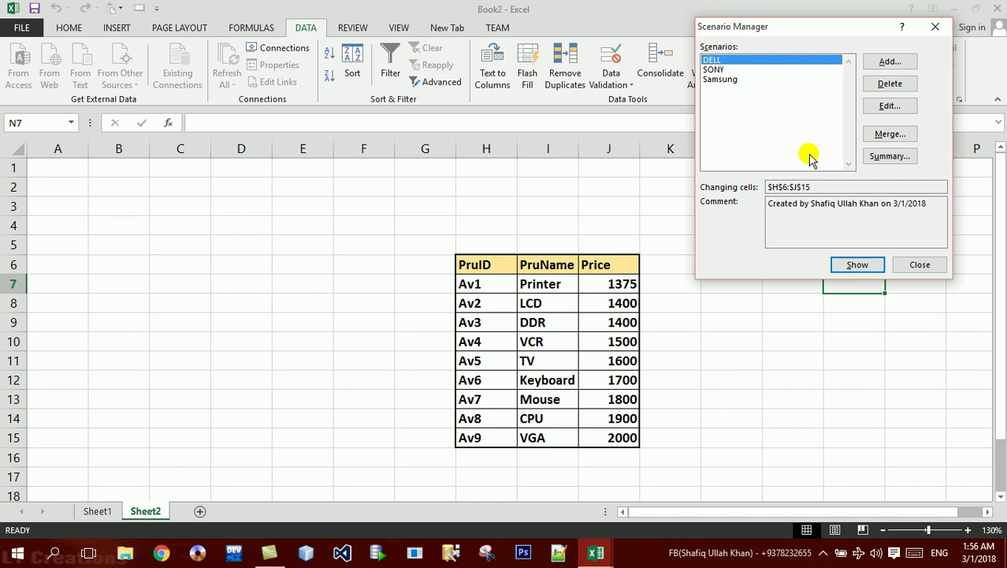
Start a new scenario named 'ab' and cancel it without saving.
click(890, 62)
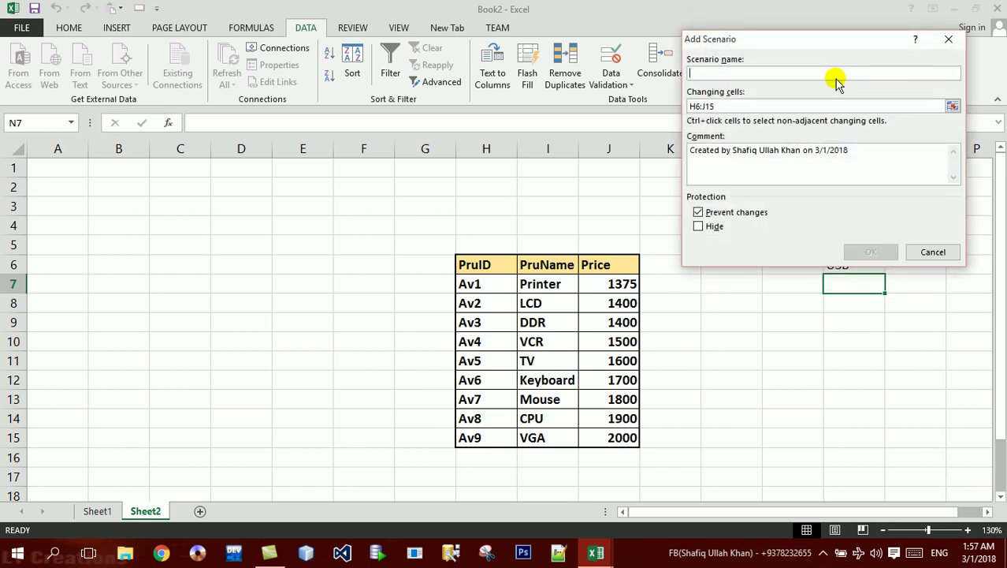
text(ab)
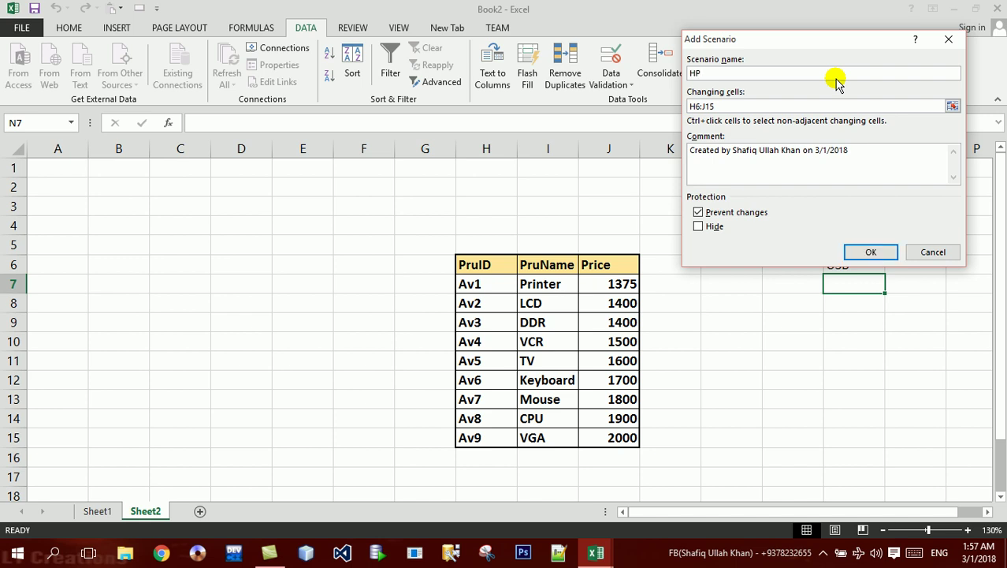
key(Return)
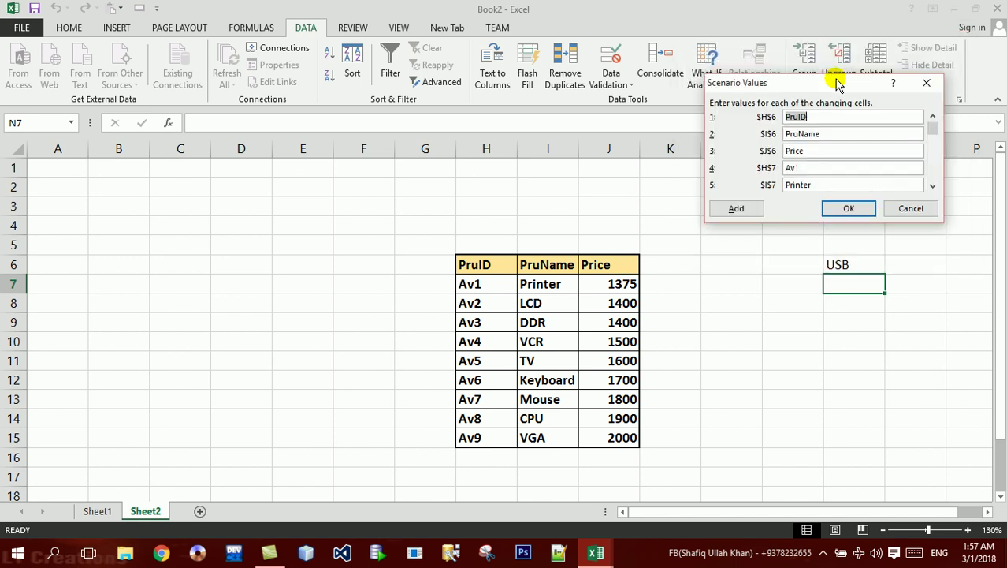
click(915, 208)
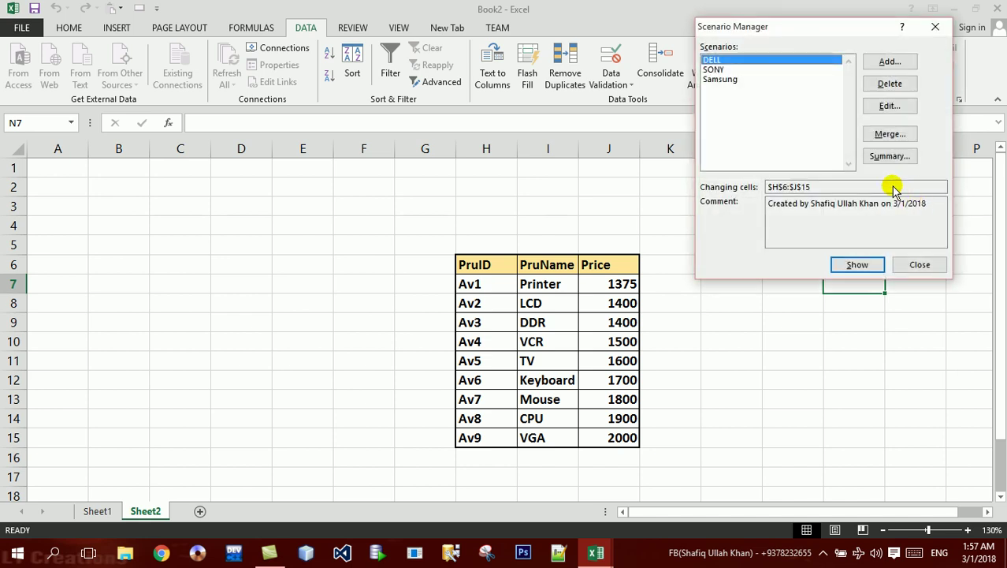
Rename the DELL scenario to HP, keeping its values.
click(889, 108)
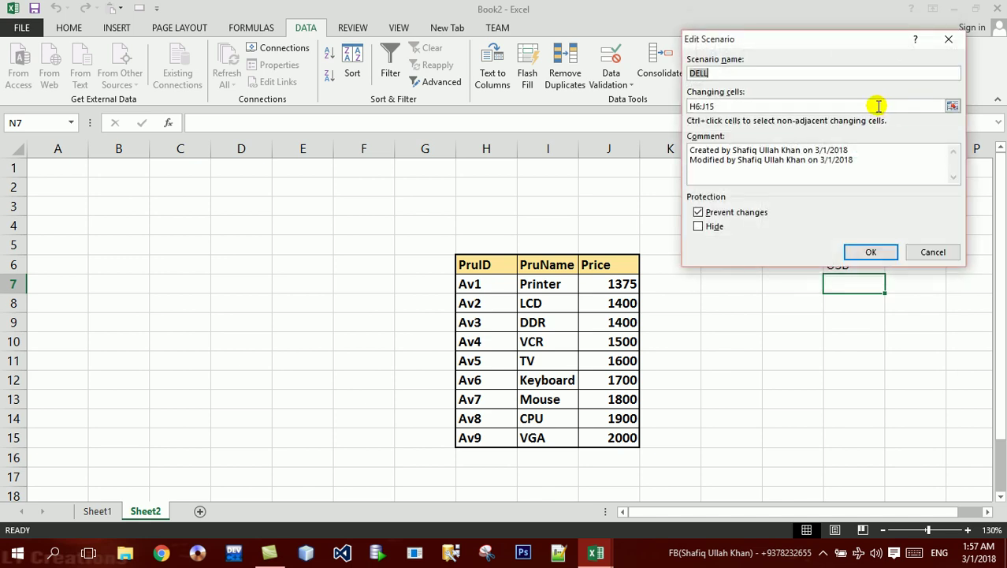
key(Return)
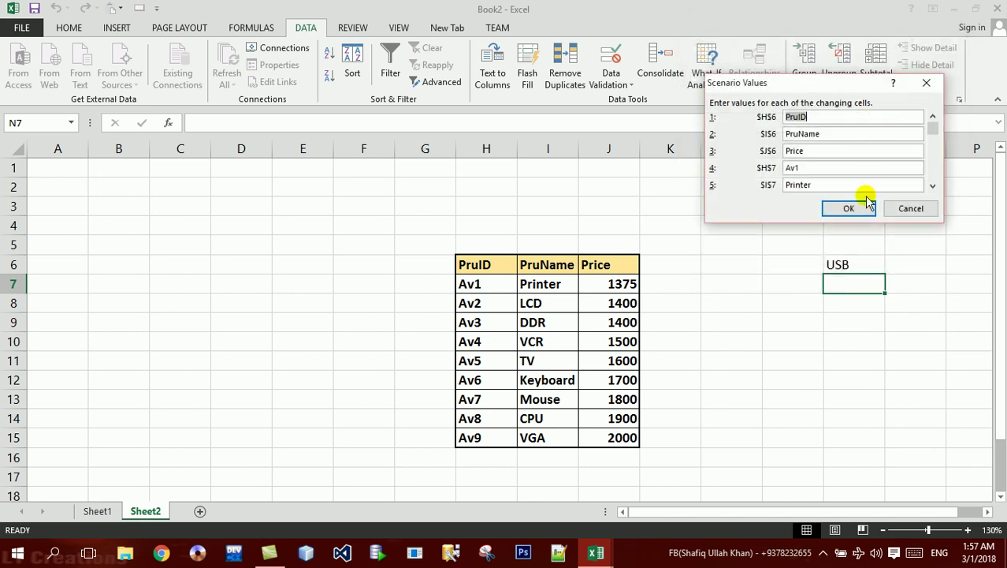
click(849, 208)
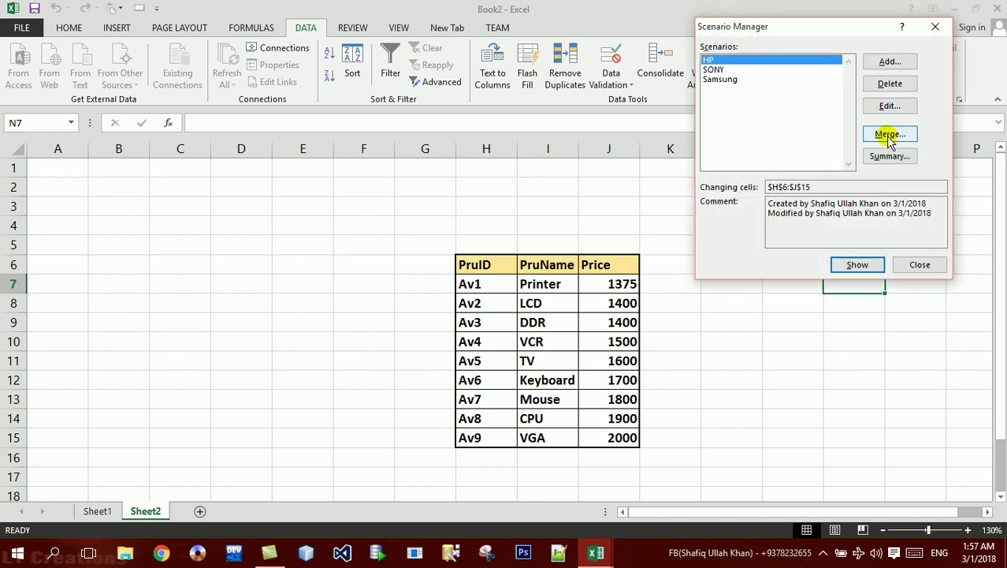
Generate a Scenario Summary report for the HP, SONY and Samsung scenarios with C5 as result cell.
click(891, 157)
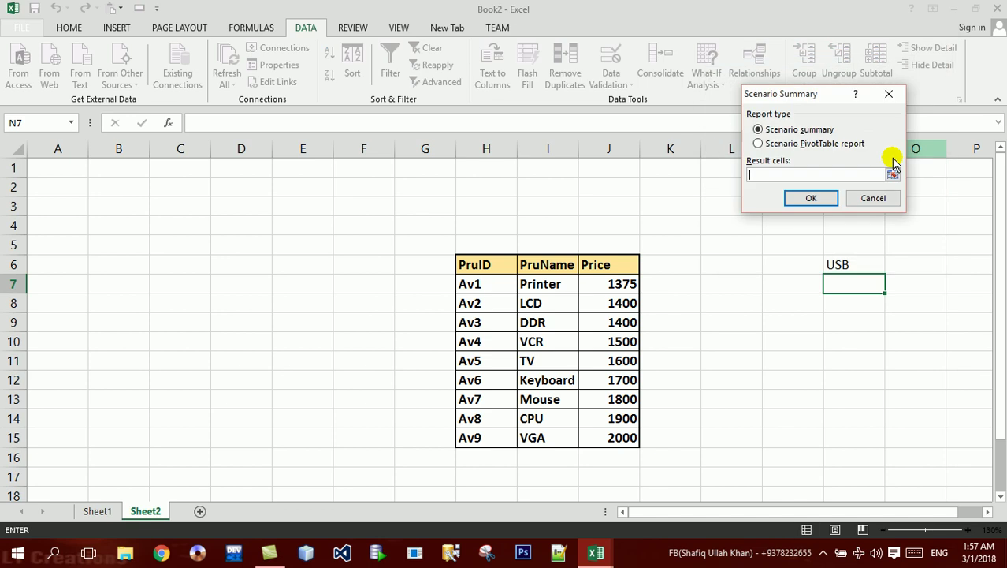
mouse_move(490, 261)
mouse_down()
mouse_move(592, 492)
mouse_move(577, 438)
mouse_up()
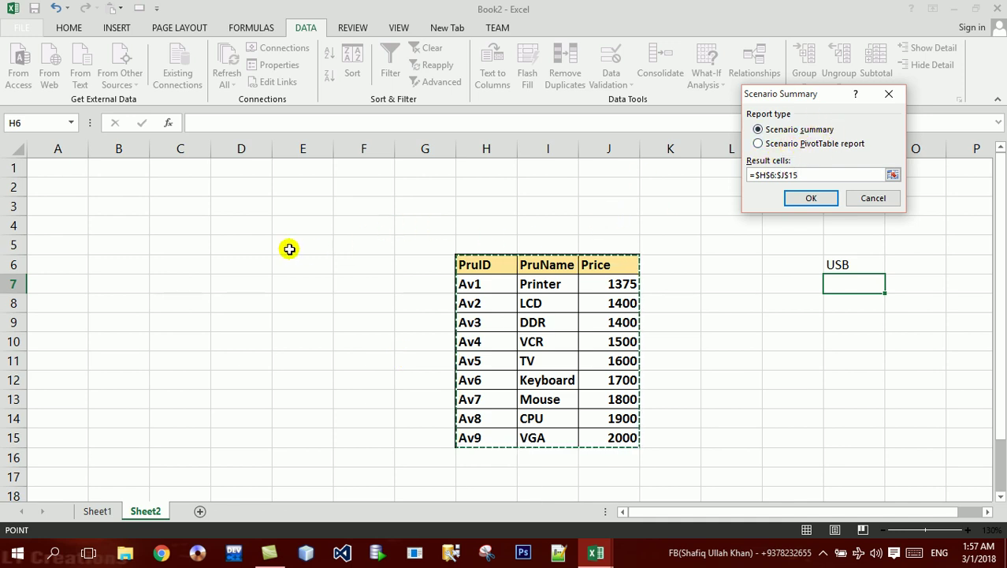
click(175, 240)
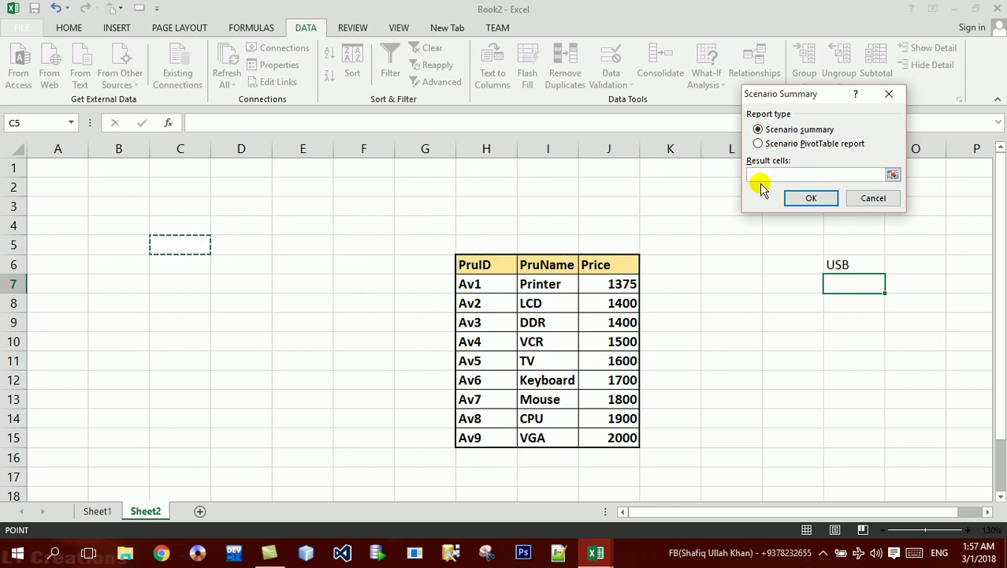
click(809, 198)
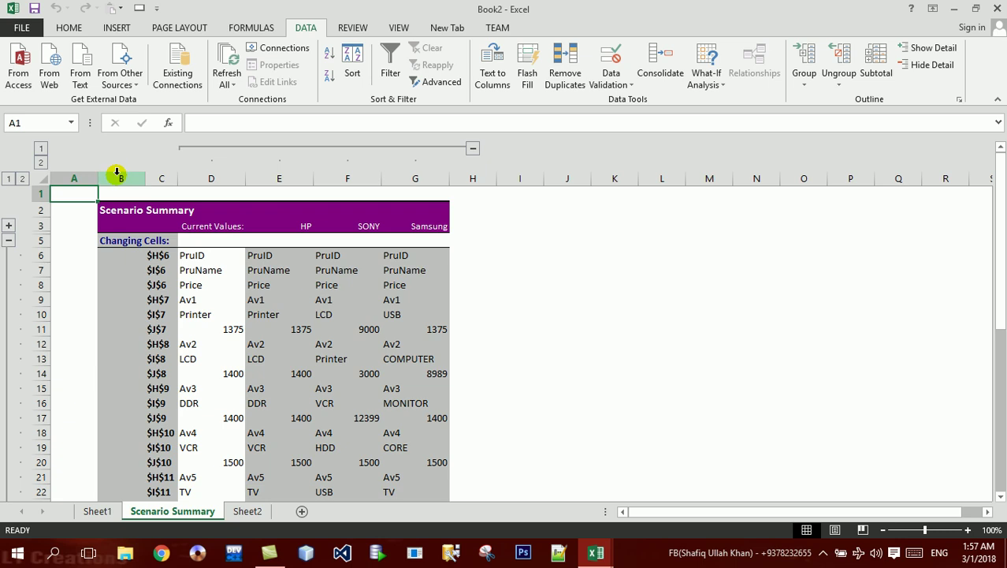
Centre-align the contents of report columns B through G.
drag(119, 178, 381, 218)
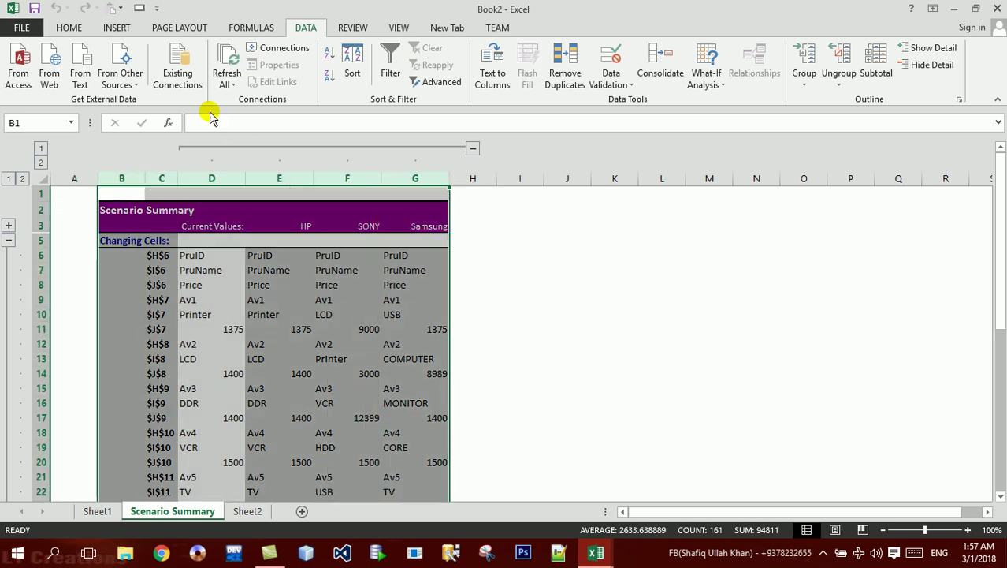
click(68, 30)
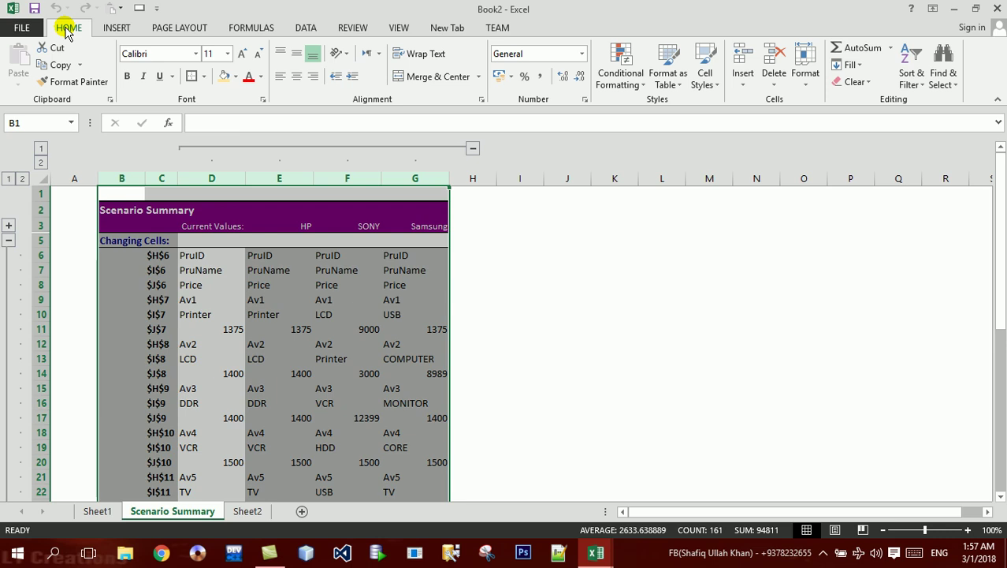
click(296, 76)
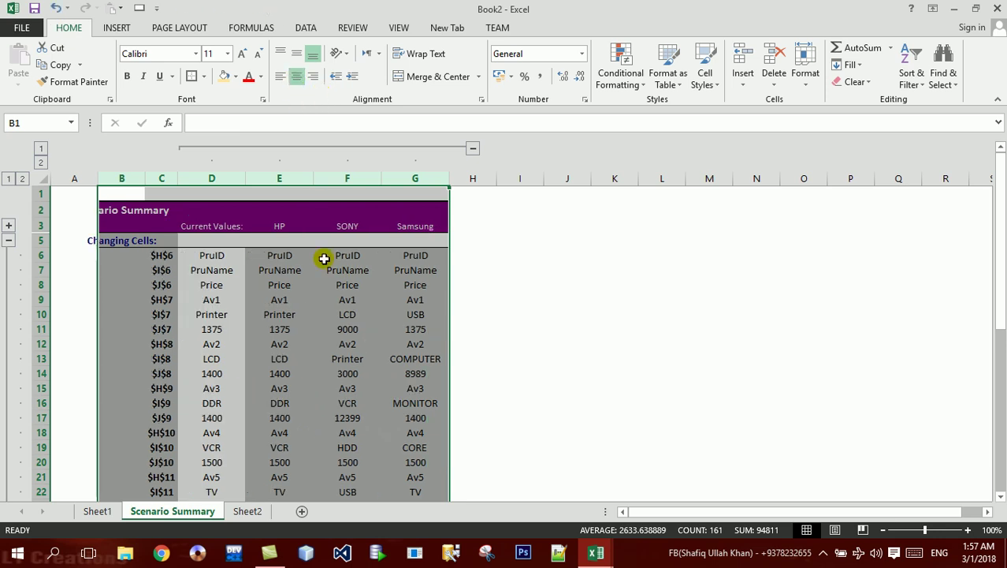
Select the HP scenario column from its heading downward.
click(324, 299)
mouse_move(211, 256)
mouse_down()
mouse_move(219, 471)
mouse_move(222, 326)
mouse_up()
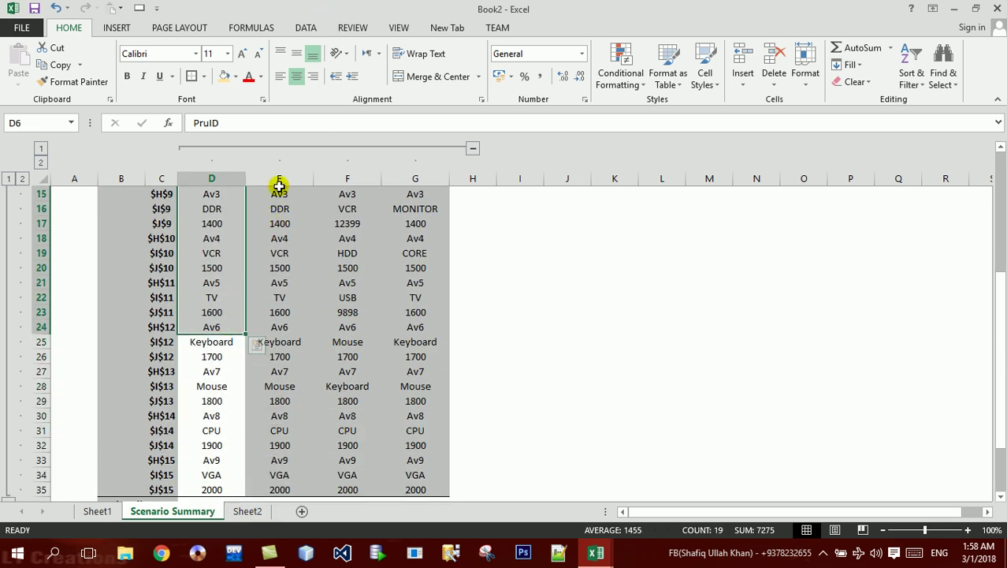
click(278, 179)
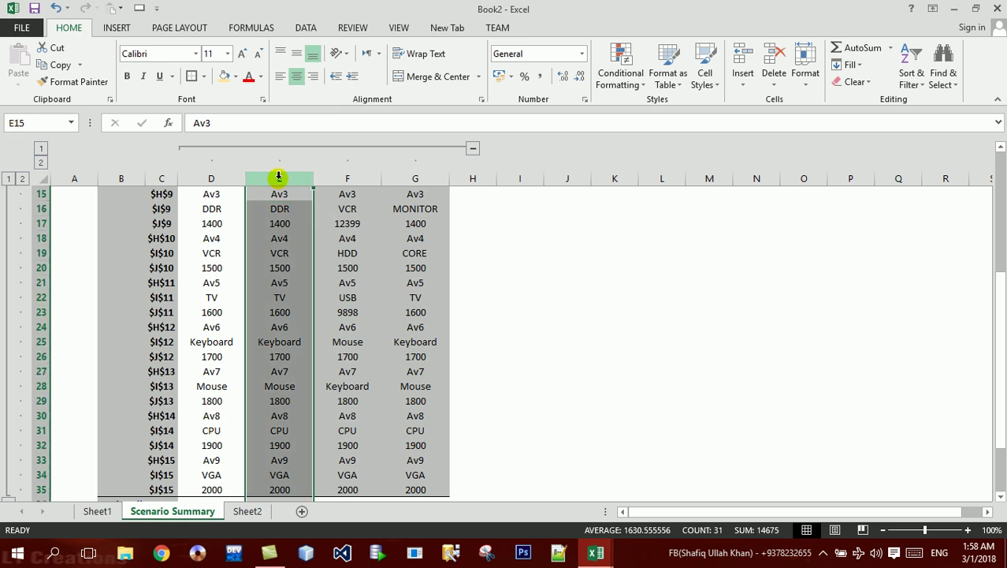
key(Up)
drag(320, 258, 292, 246)
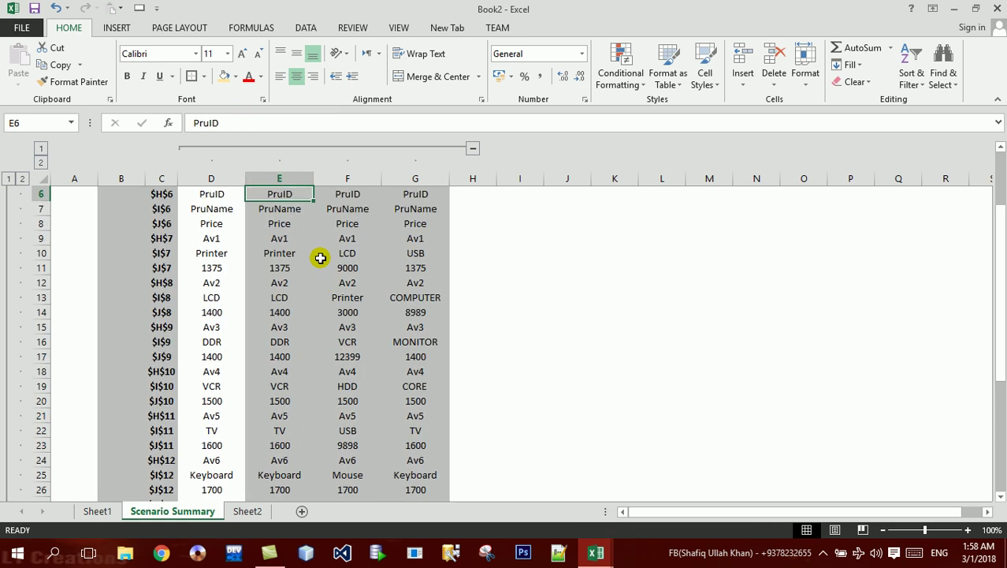
click(286, 227)
drag(286, 230, 286, 477)
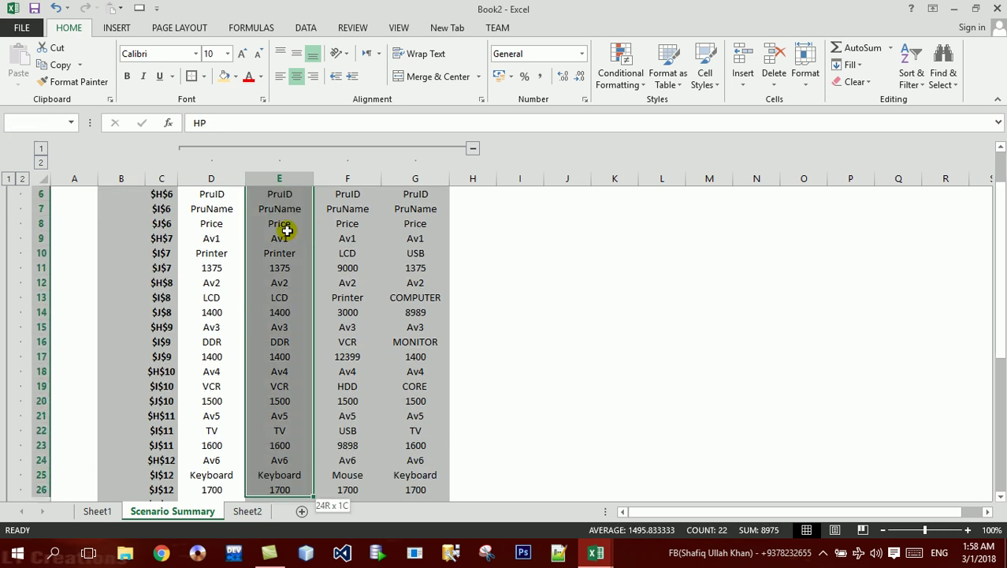
Fill the HP column down to row 35 light orange.
drag(286, 229, 287, 283)
click(236, 76)
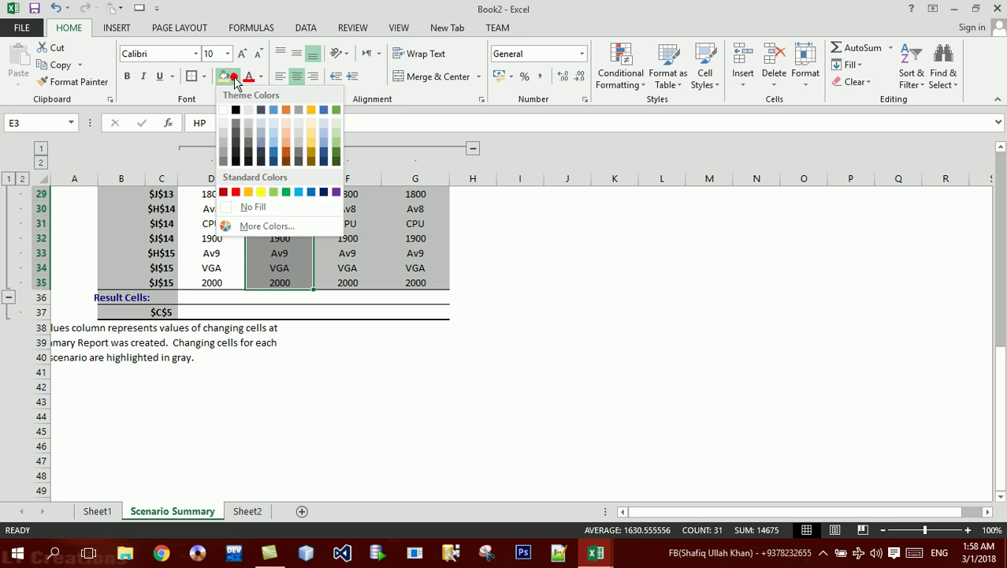
click(282, 131)
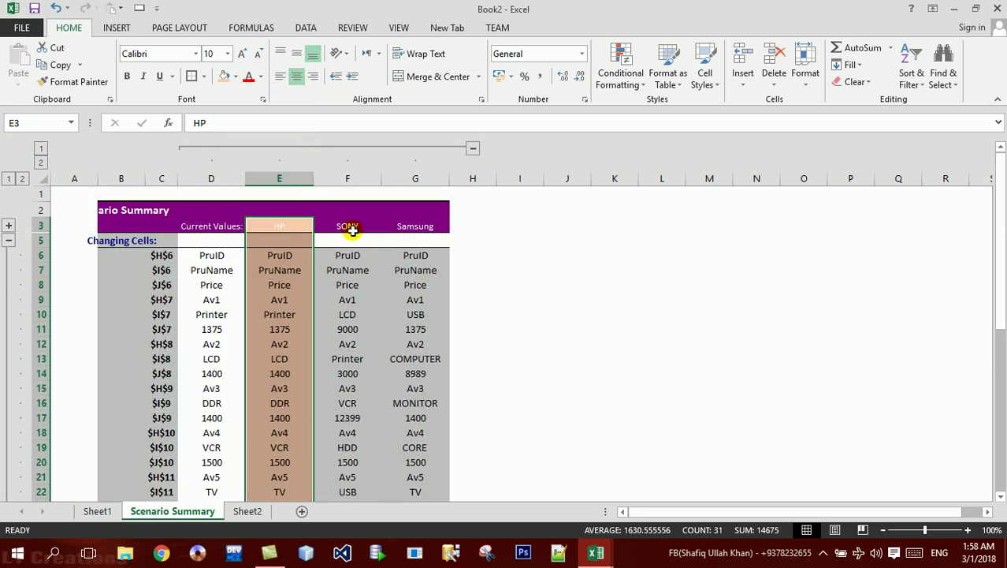
Fill the SONY column down to row 35 green, then open the print preview.
click(350, 227)
drag(350, 227, 348, 481)
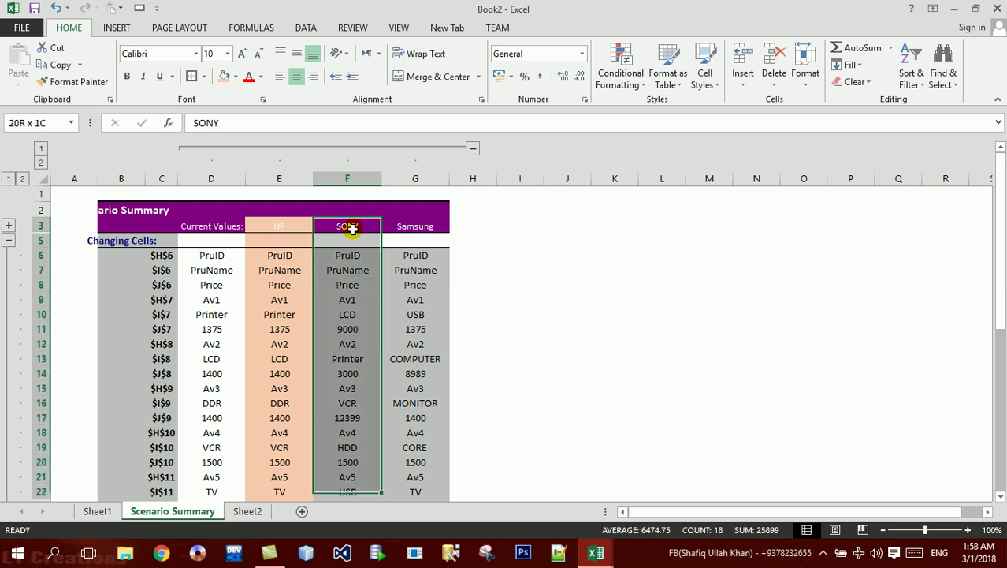
drag(352, 227, 347, 370)
click(235, 76)
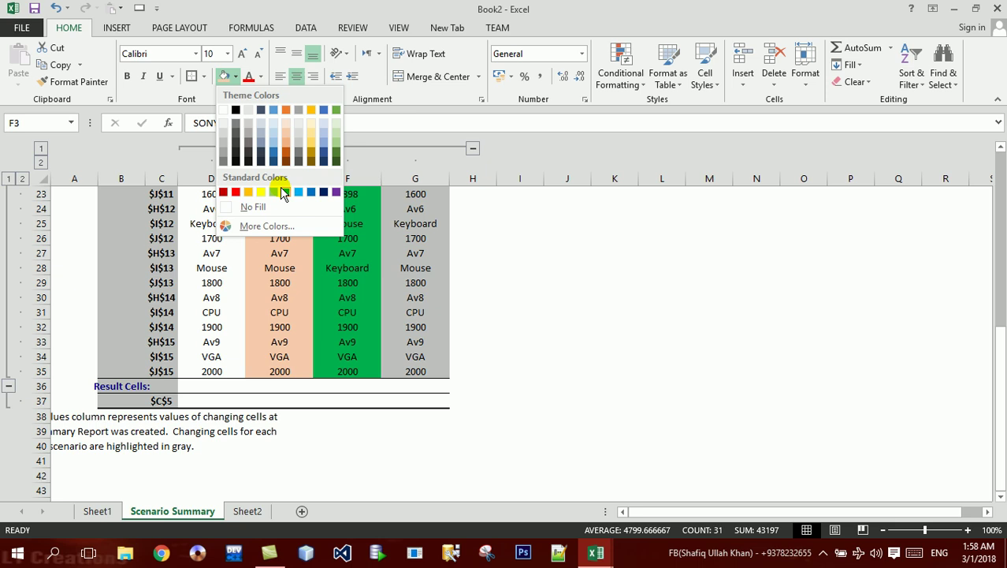
click(283, 193)
scroll(280, 186, up, 7)
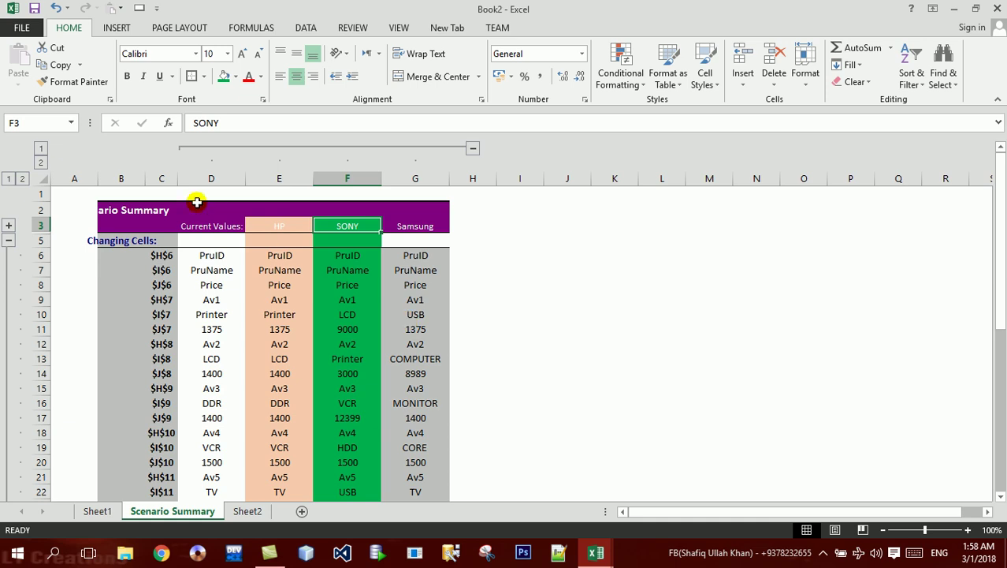
key(ctrl+p)
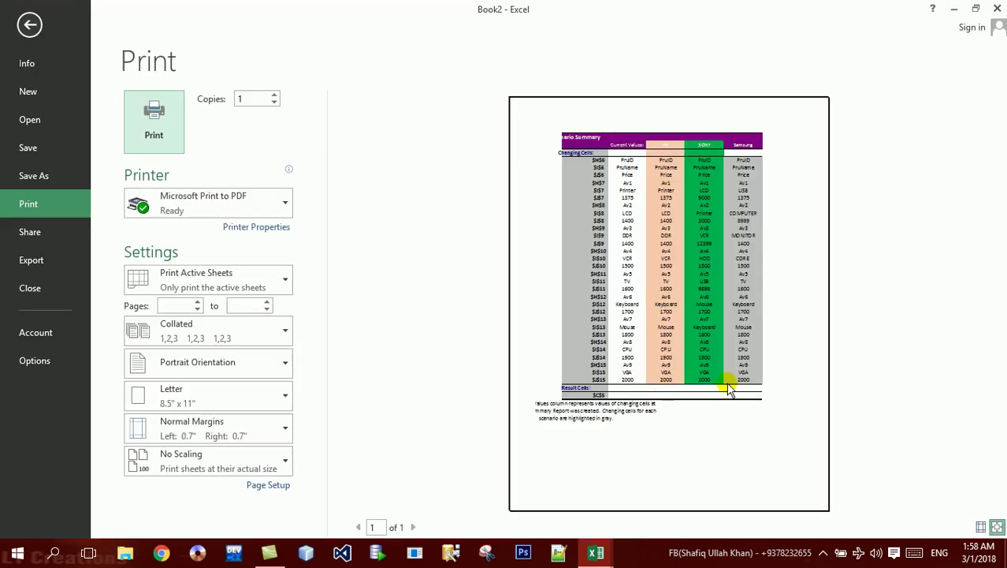
View the print preview at full size, return to the sheet, and expand the scenario notes row.
click(997, 527)
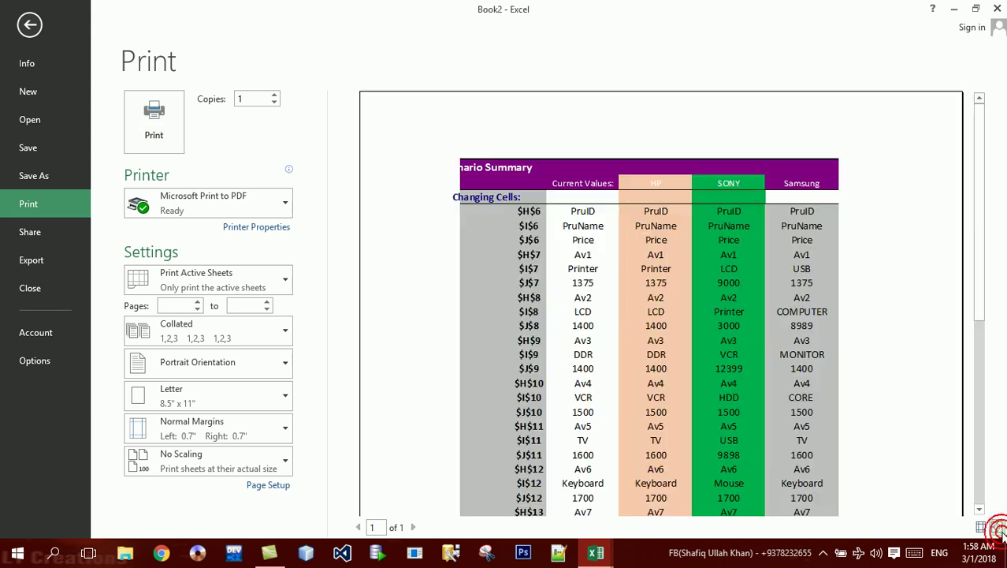
click(980, 301)
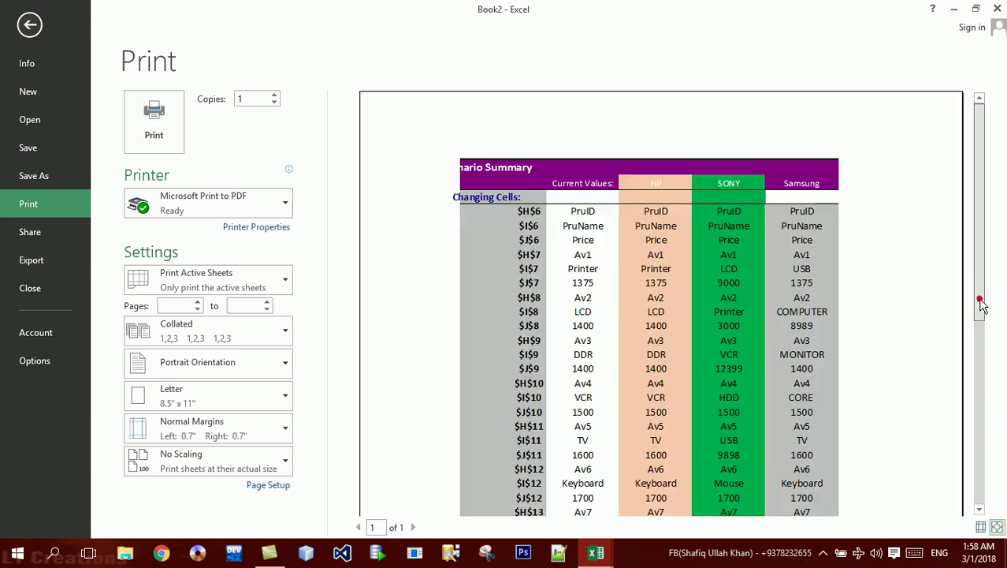
drag(982, 306, 985, 461)
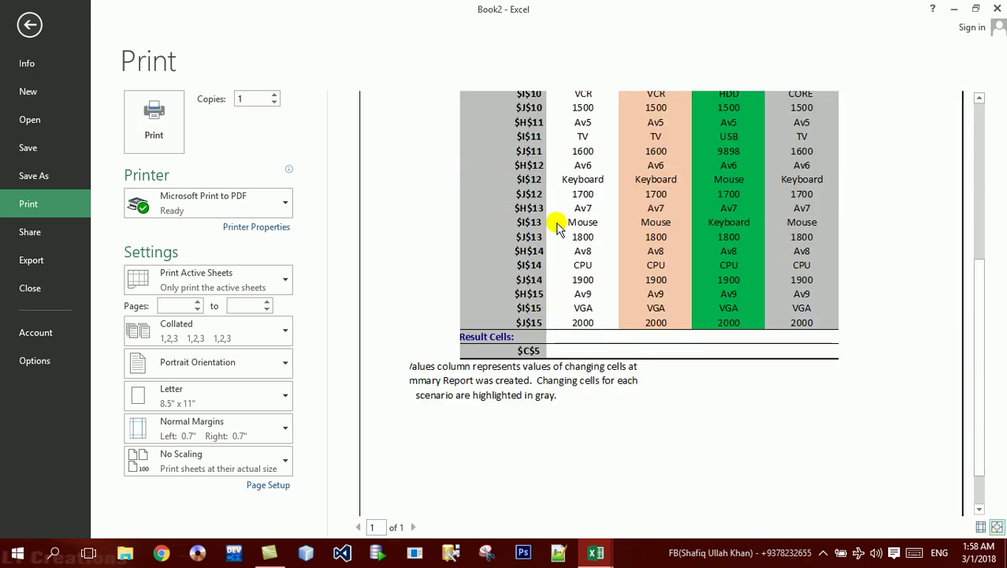
click(29, 24)
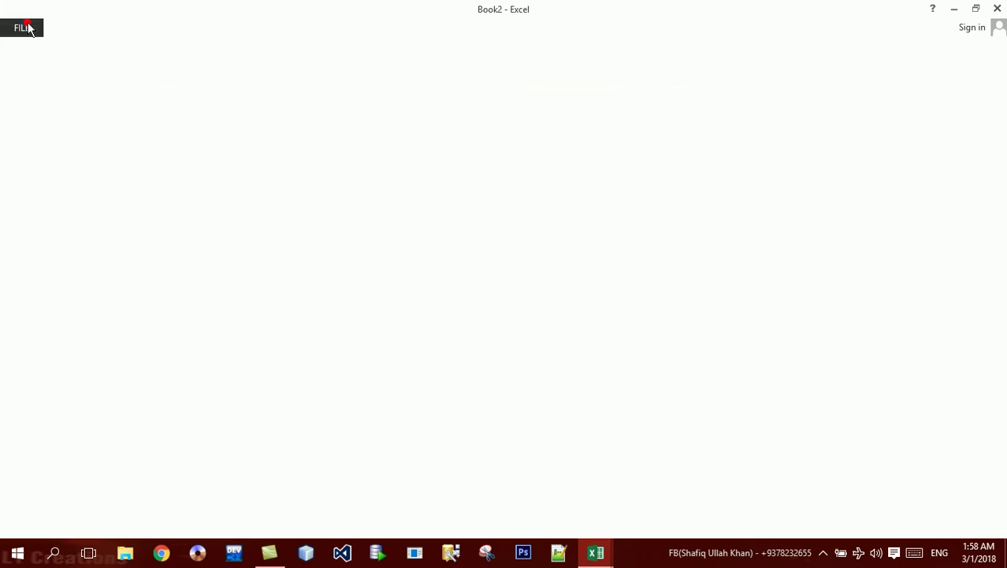
click(22, 179)
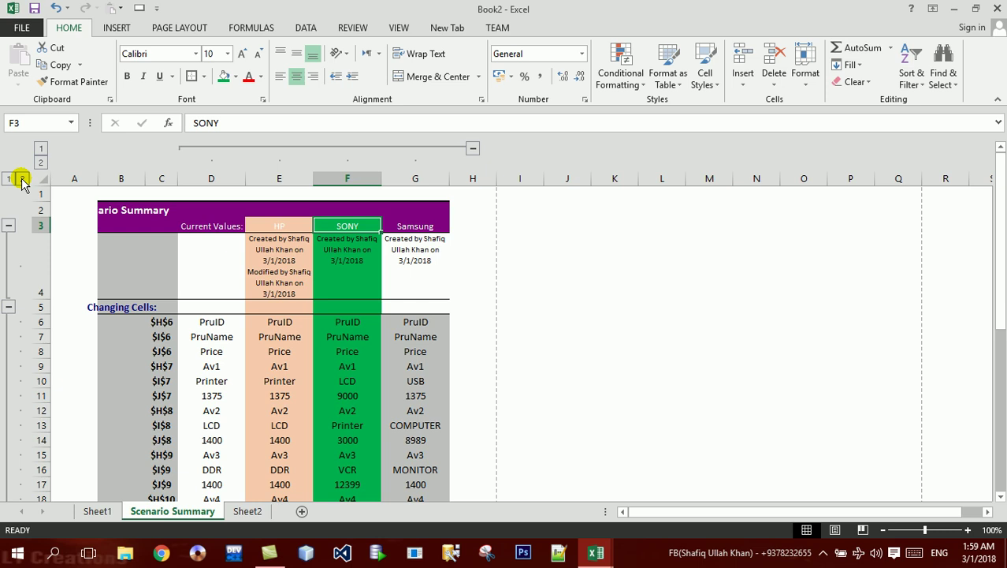
Try the row and column outline levels, hiding and restoring the scenario columns and detail rows.
click(10, 179)
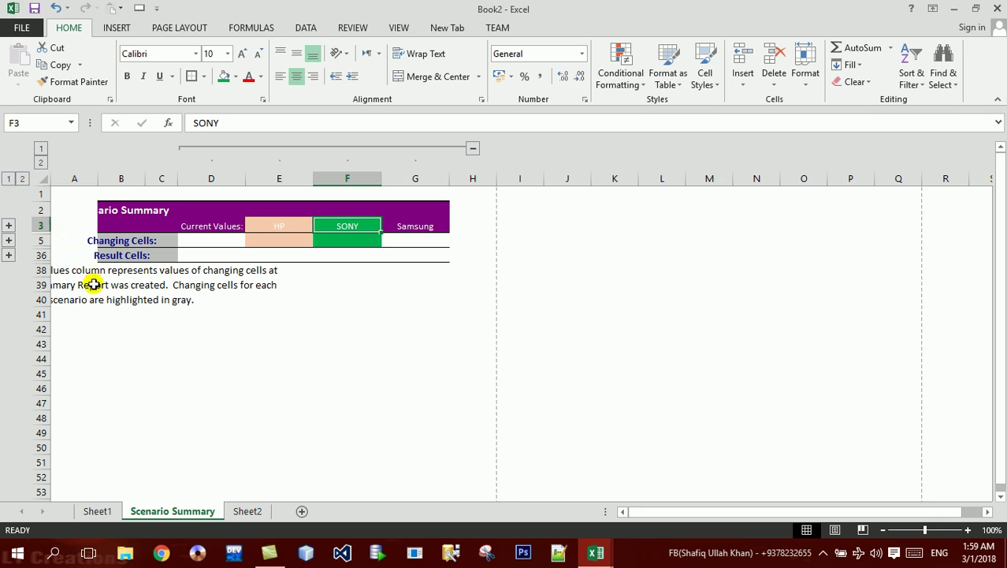
click(42, 164)
click(41, 149)
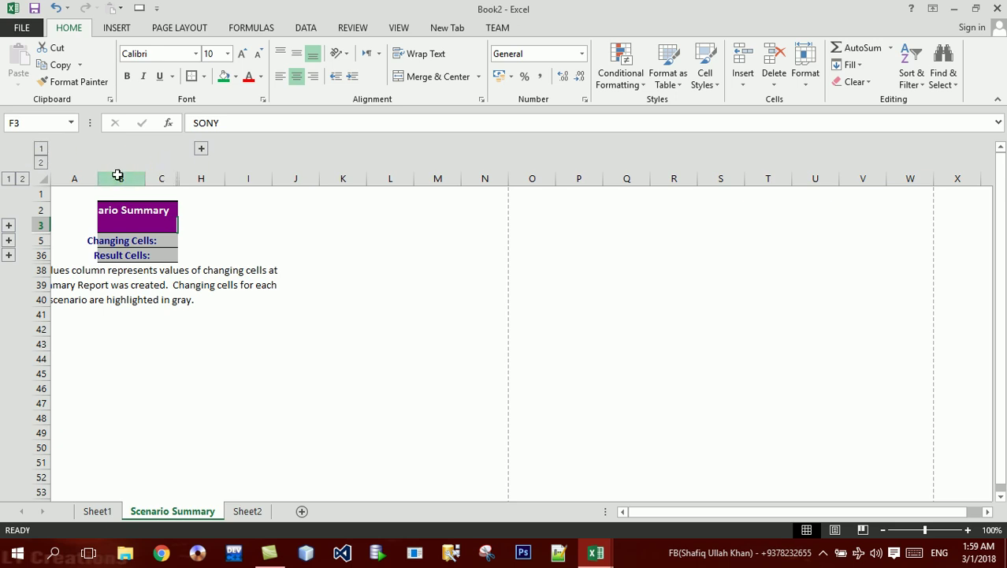
drag(118, 178, 152, 176)
double_click(177, 179)
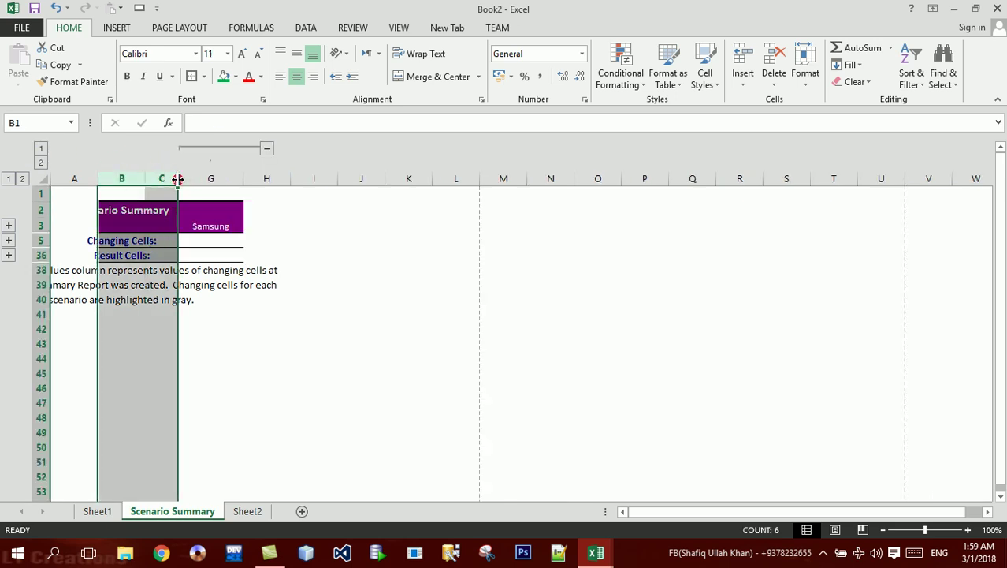
click(123, 201)
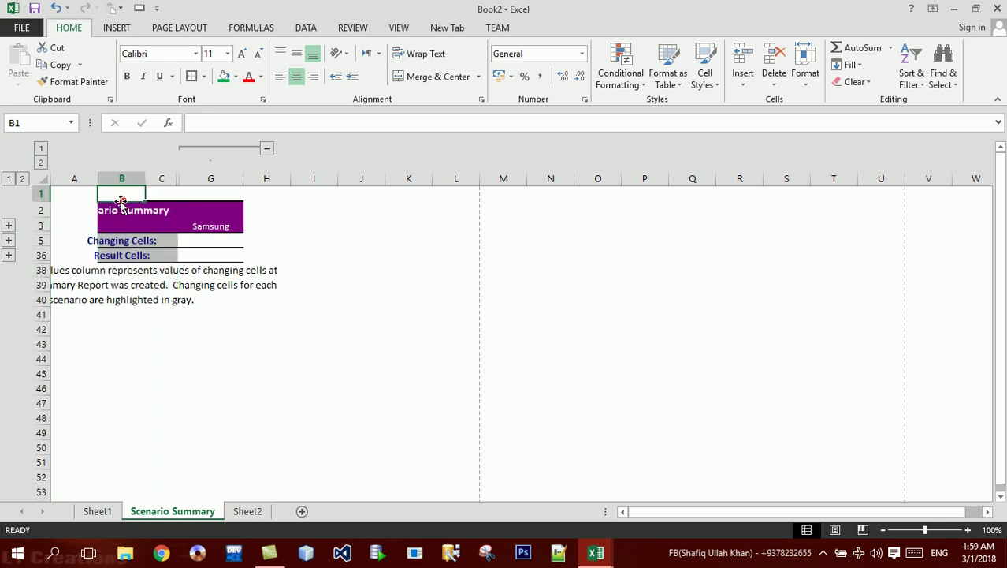
click(41, 164)
click(22, 178)
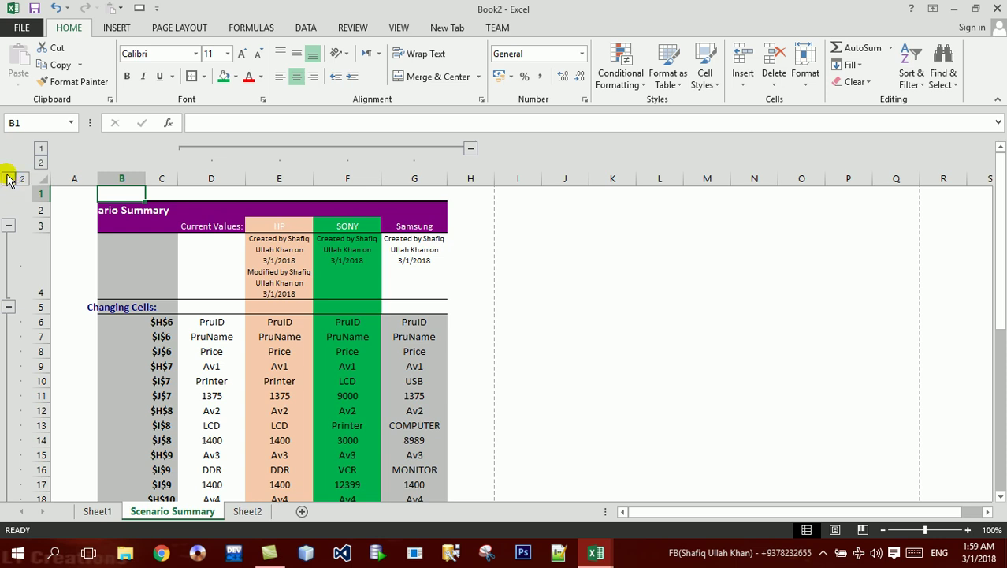
click(8, 178)
click(22, 178)
Collapse the Changing Cells and Result Cells groups, preview the report, then go to Sheet2.
click(9, 306)
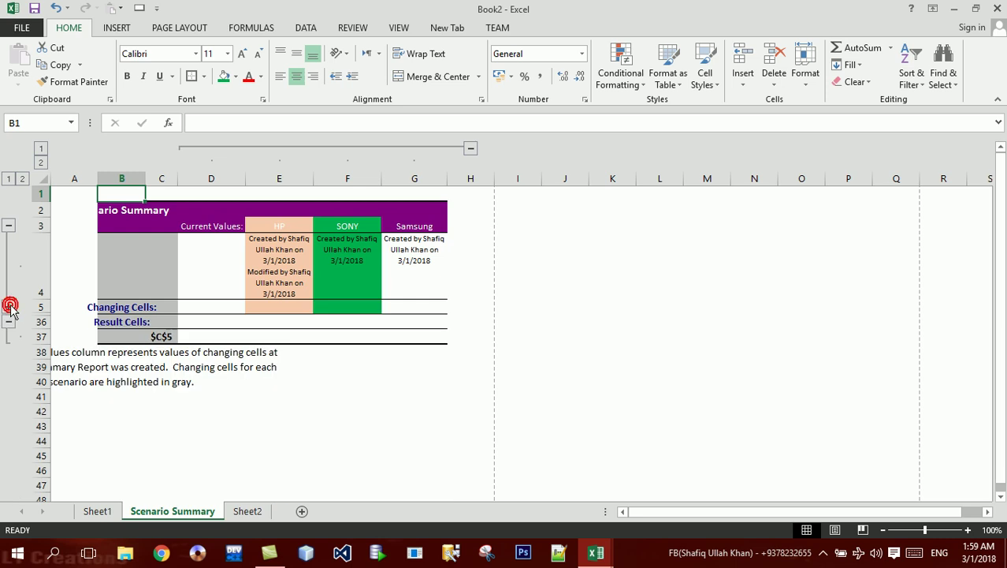
click(9, 322)
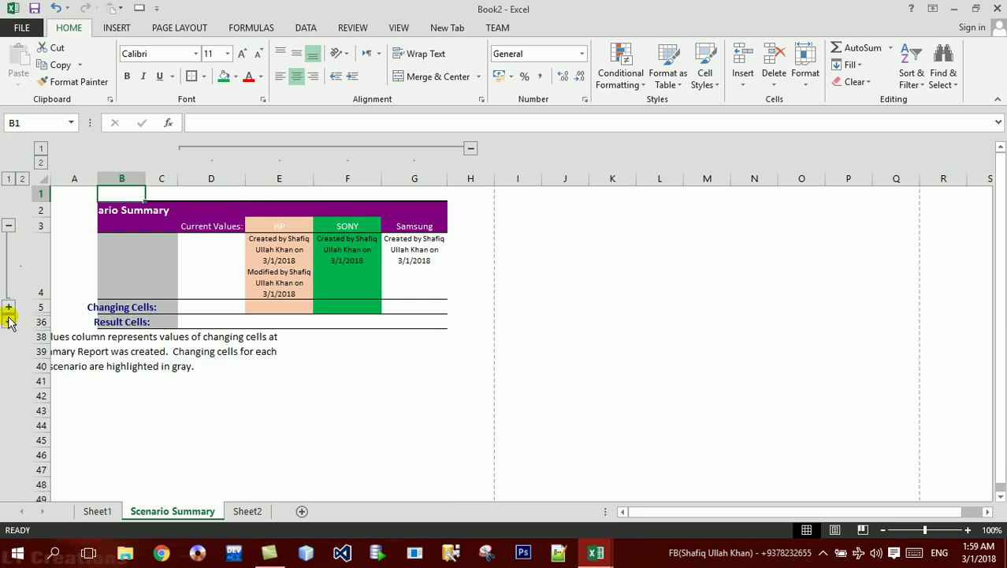
key(ctrl+p)
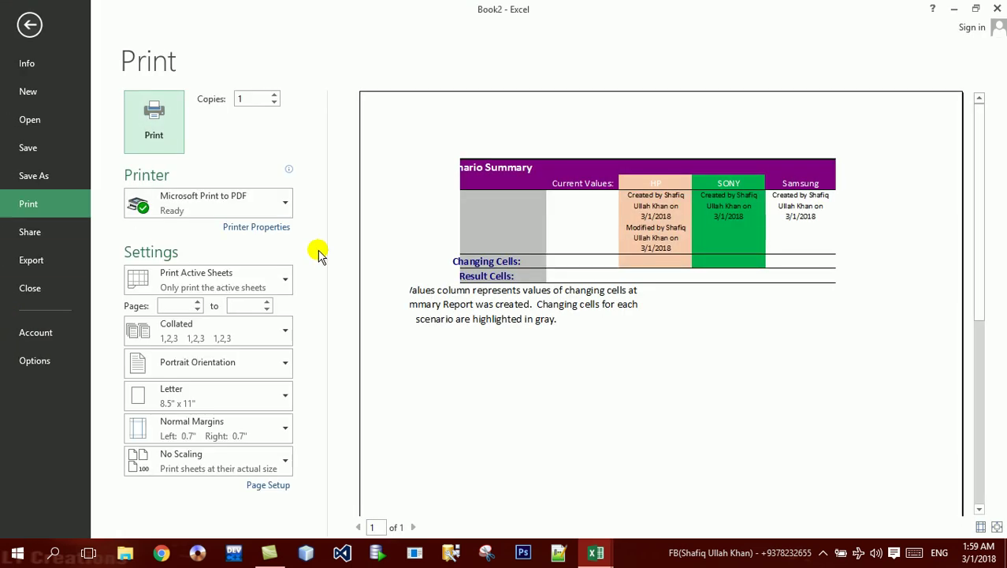
key(Escape)
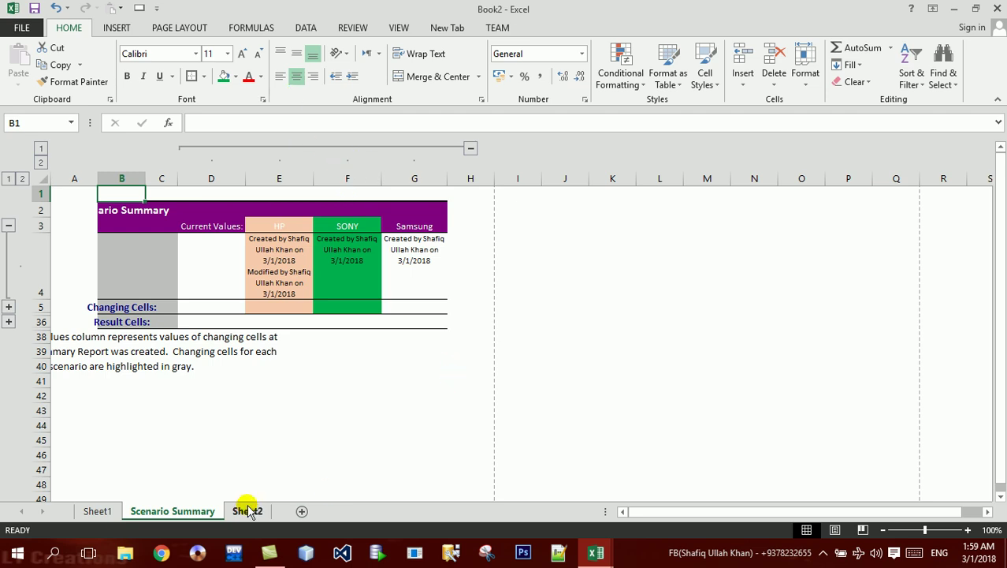
click(247, 511)
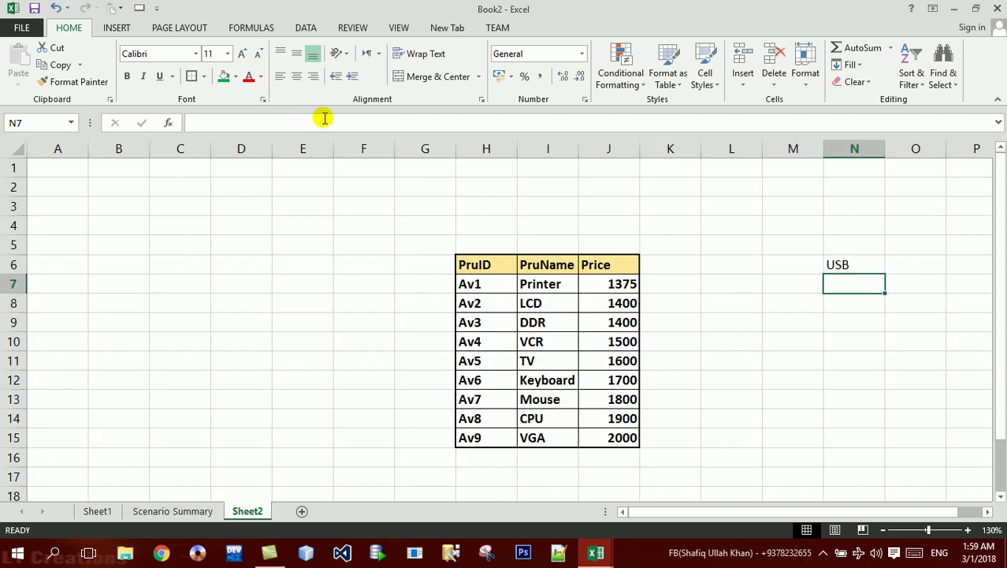
Browse the What-If Analysis and Calculation Options menus without changing anything, selecting cells L4 and K2.
click(308, 27)
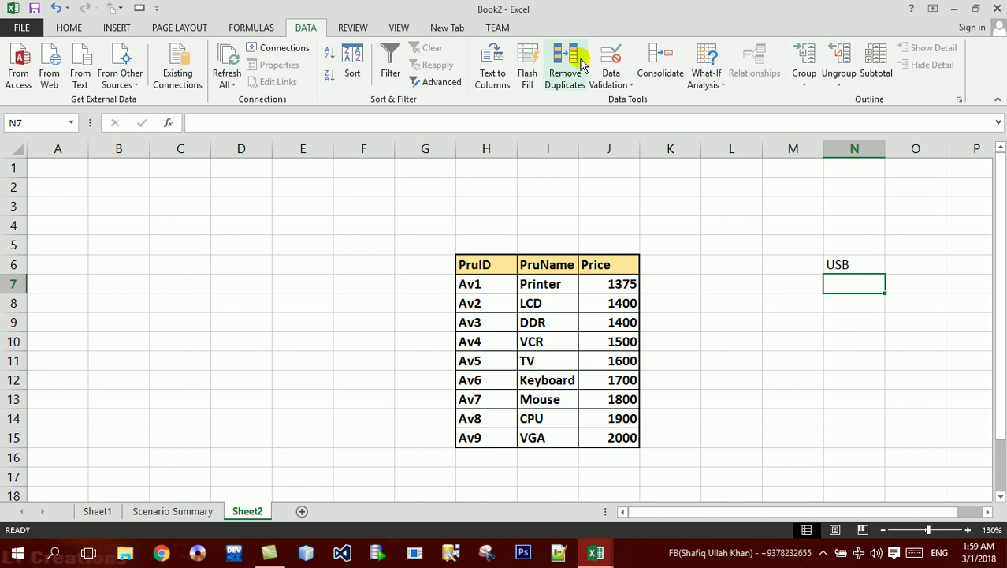
click(713, 78)
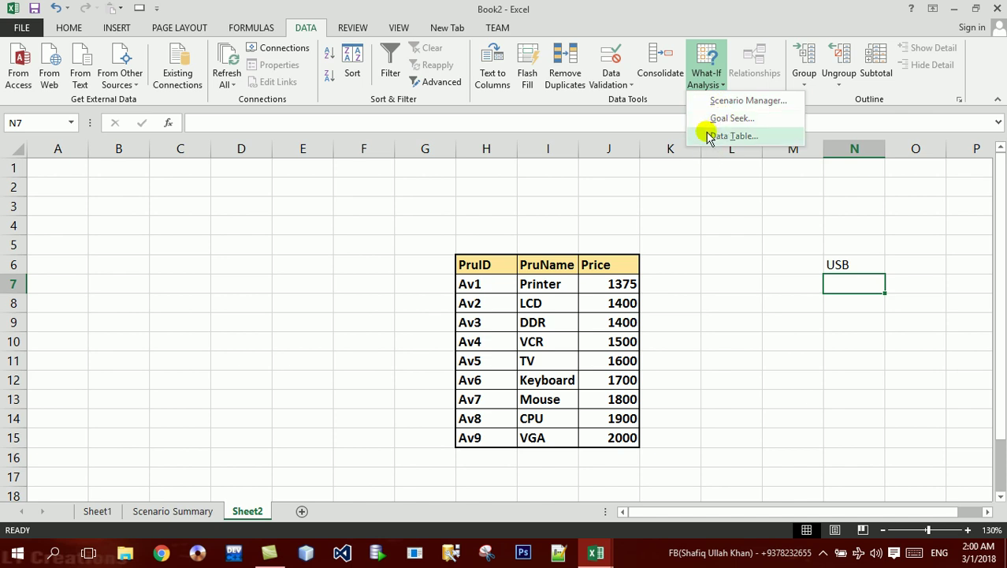
click(707, 246)
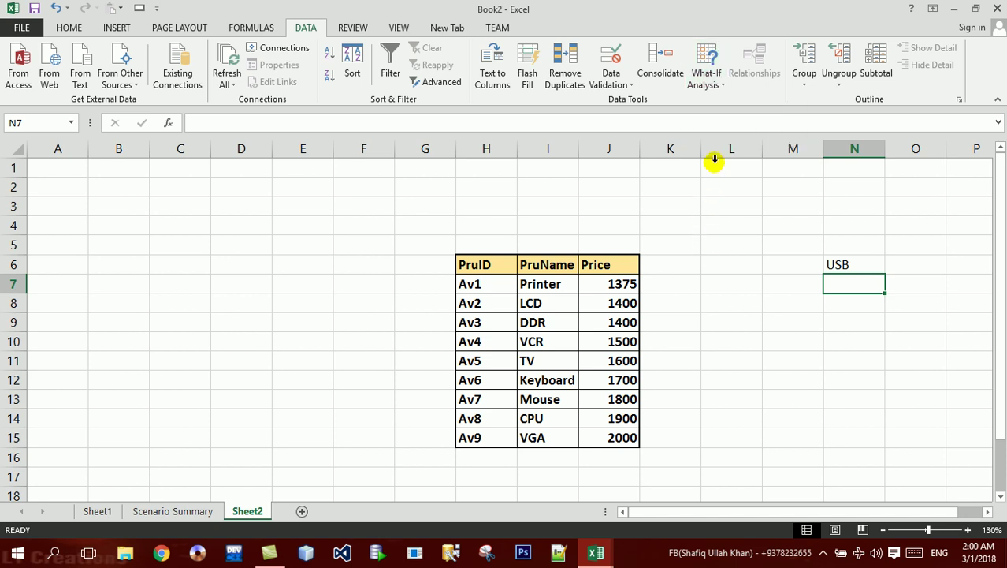
click(706, 78)
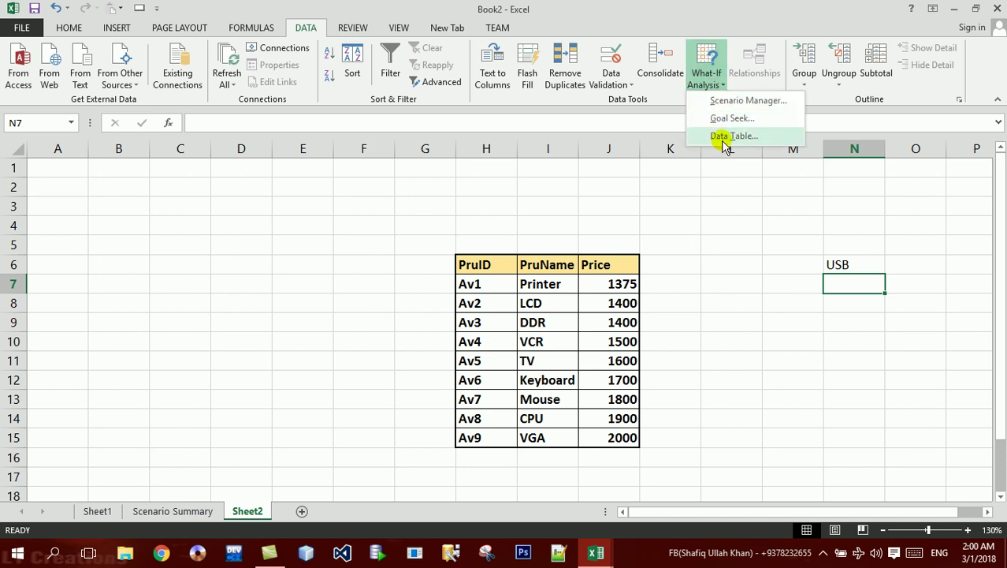
click(273, 30)
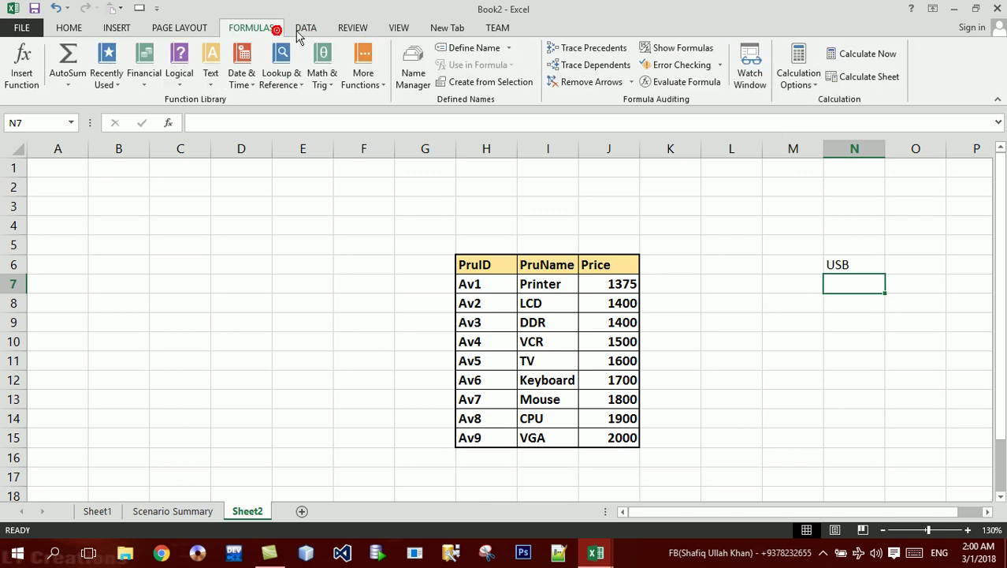
click(799, 75)
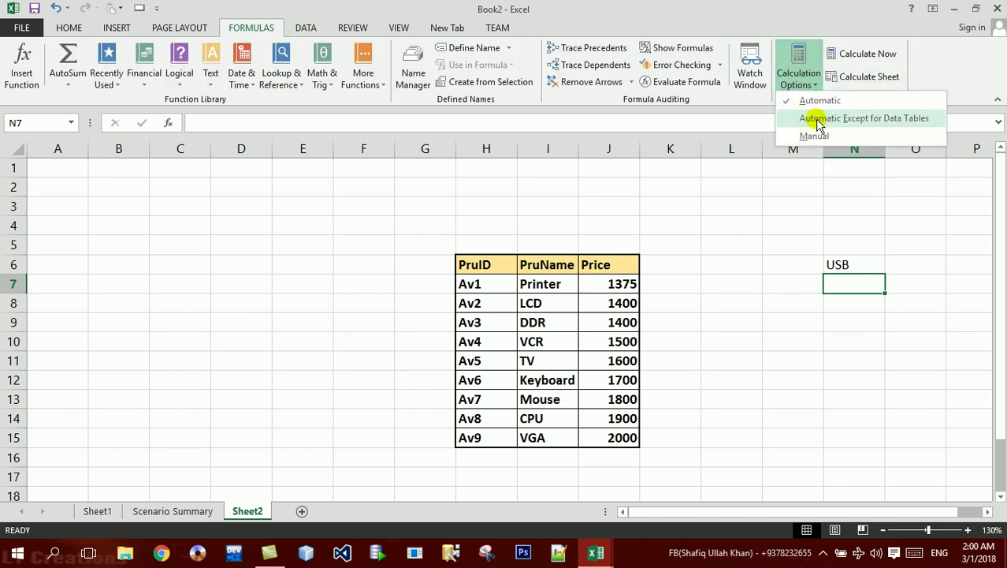
click(692, 233)
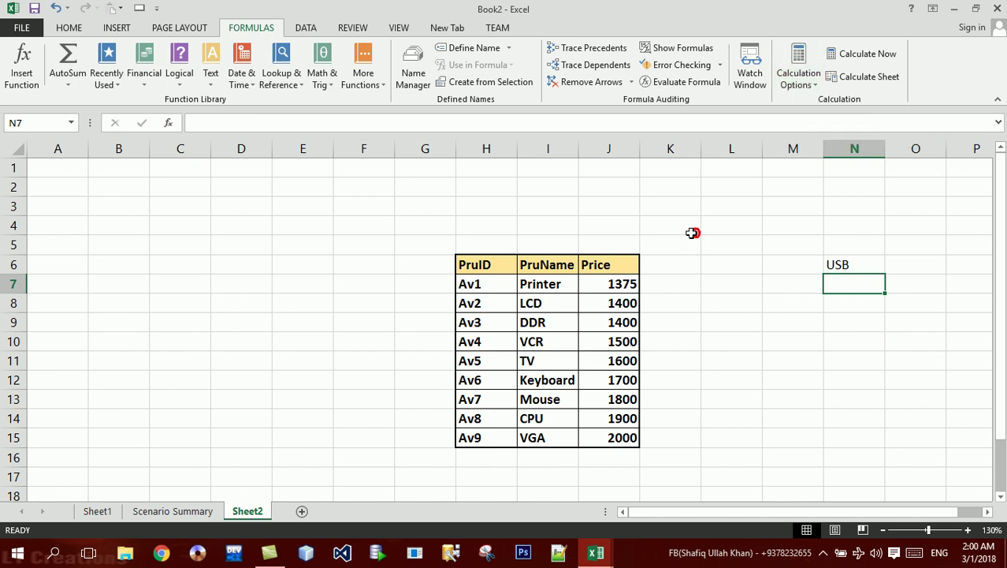
click(305, 29)
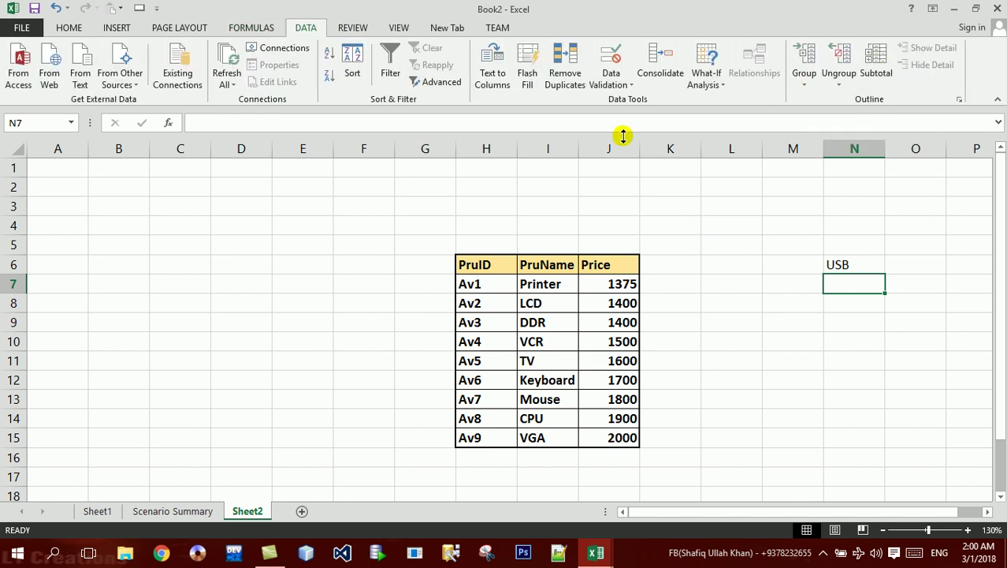
click(728, 217)
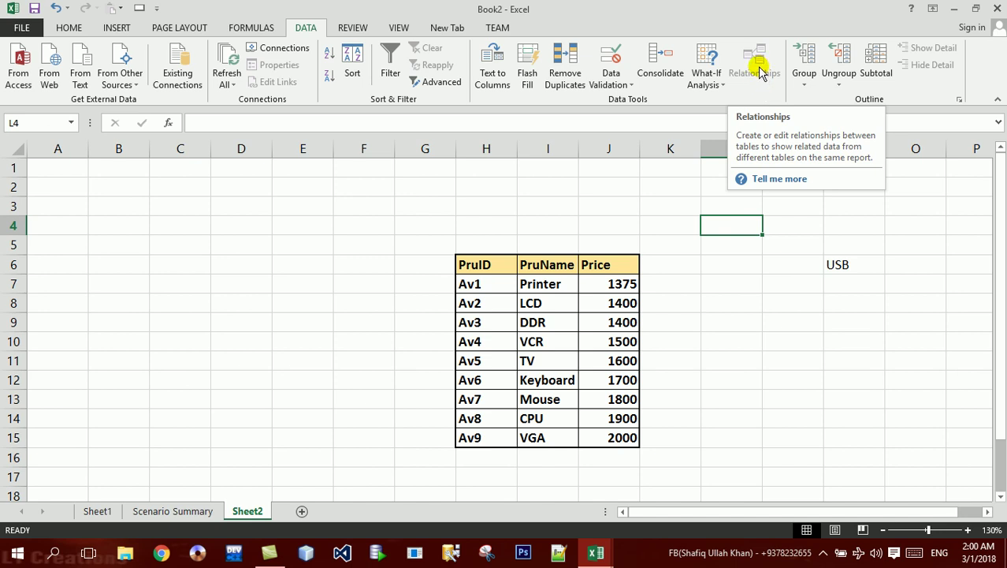
click(641, 190)
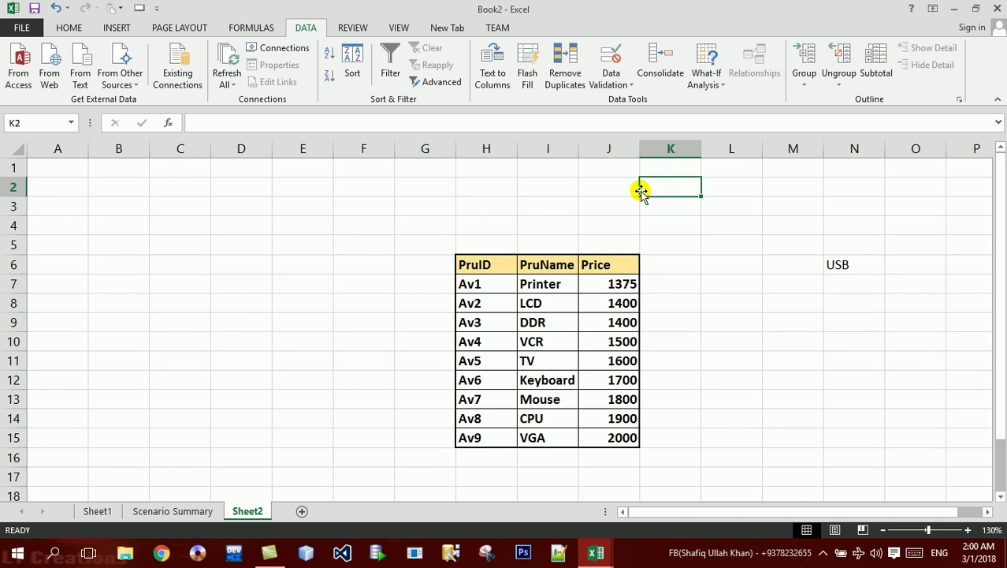
Launch Microsoft Access from the Windows Run prompt with msaccess.
key(super+r)
text(MSACC)
text(S)
click(124, 506)
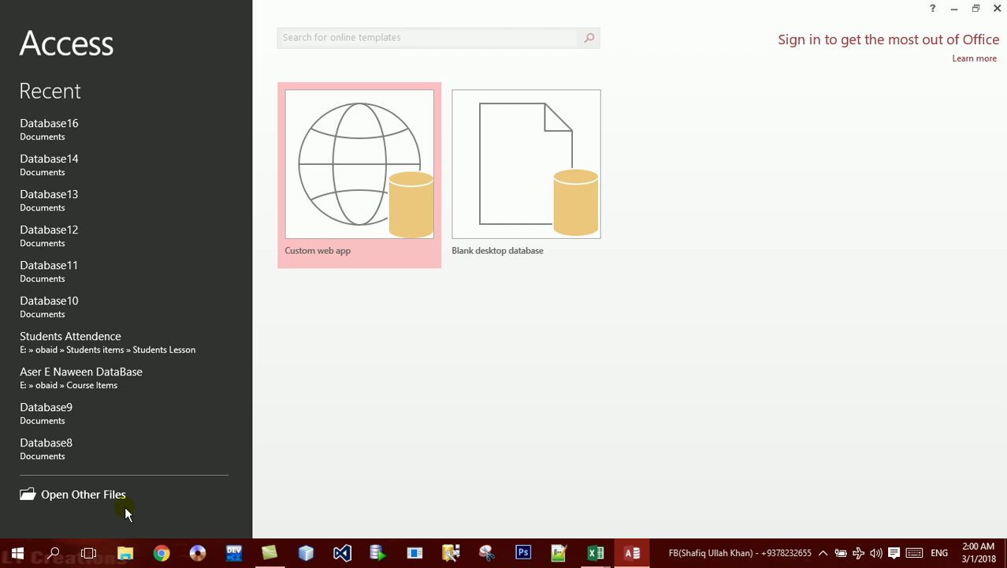
Launch Notepad from the Windows Run prompt over Access.
key(super+r)
text(NOTEPAD)
click(125, 506)
Type the headings PK and FK on the first line of the note.
text(pk)
key(BackSpace)
key(BackSpace)
text(PK )
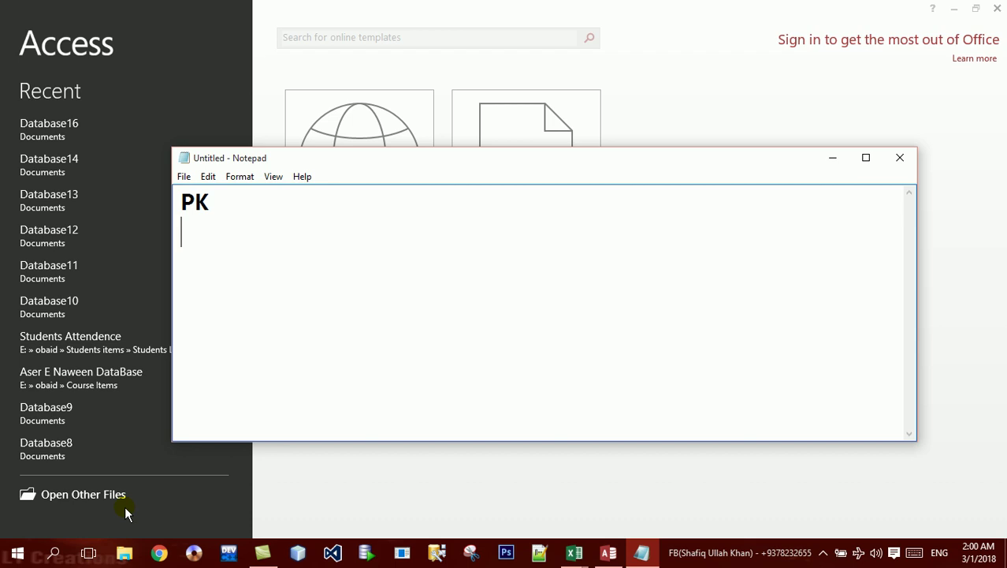
text(FK)
Add '- Primary' and '- Key' bullet lines under the PK heading.
key(Return)
key(Up)
key(Right)
key(Return)
text(-)
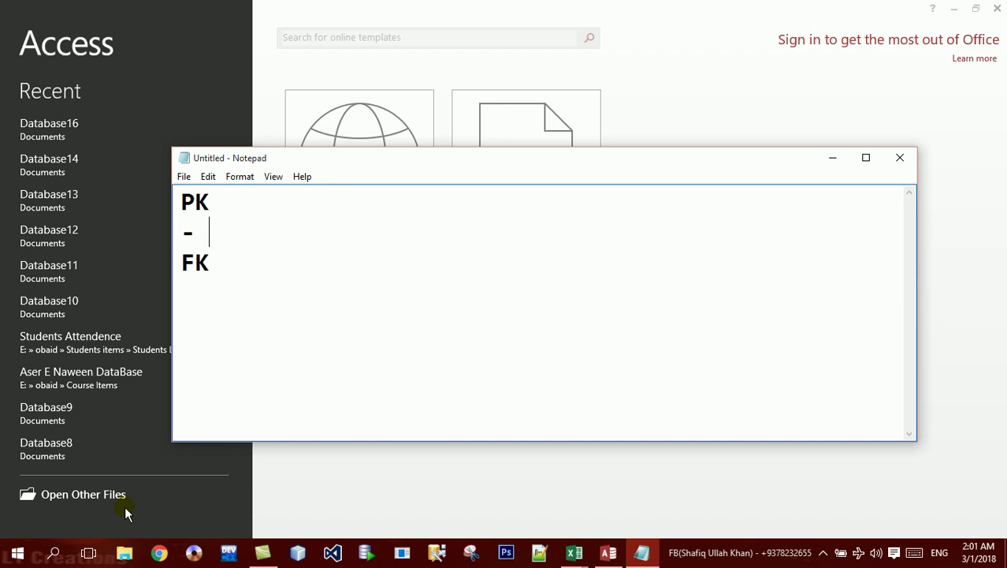
text( P)
text(rimary Key)
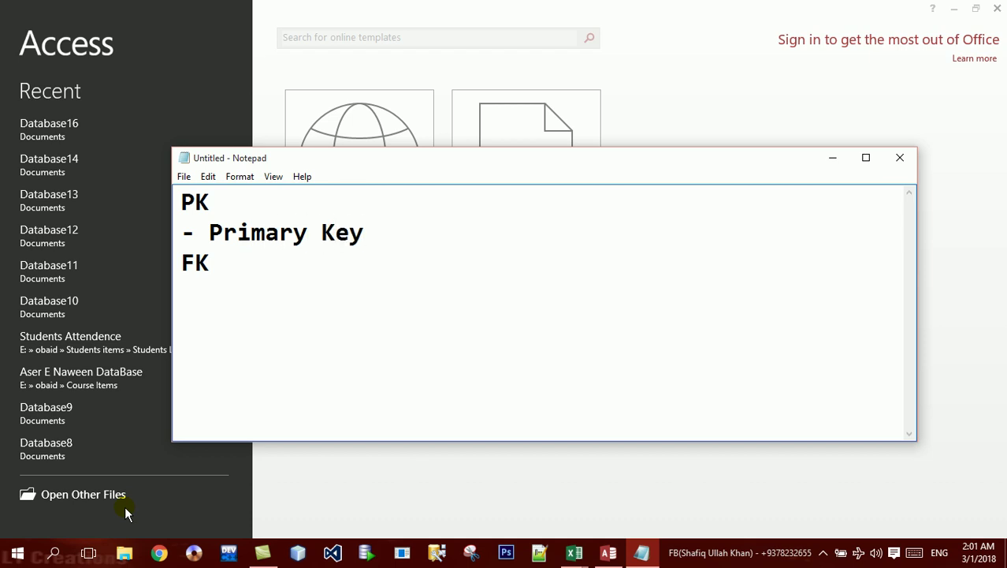
key(Return)
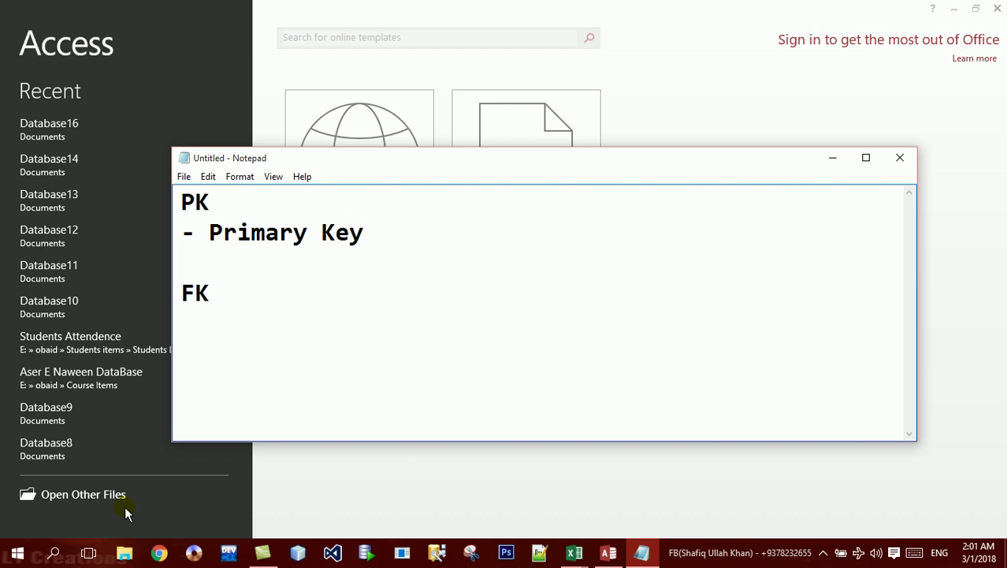
key(Right)
key(Return)
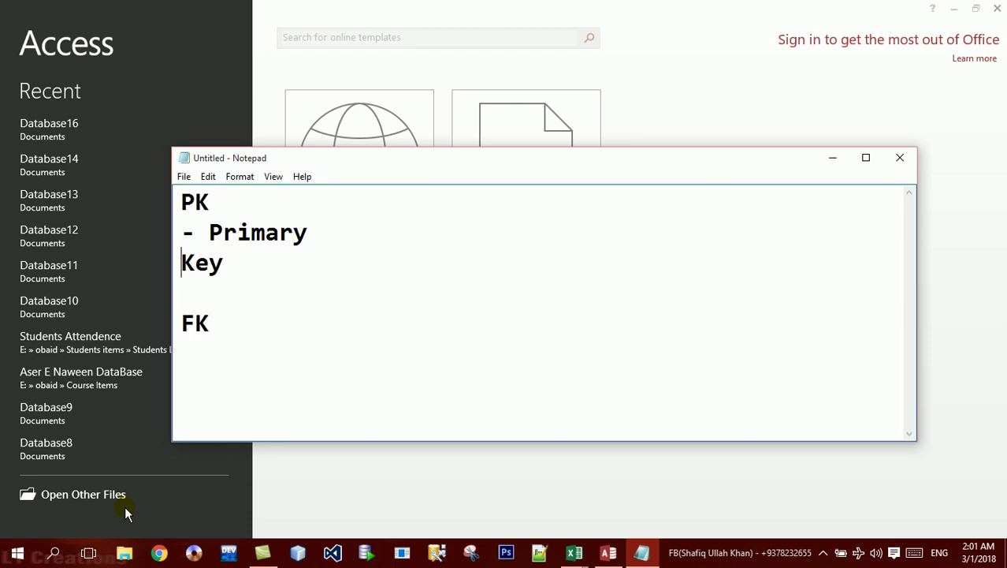
text(-)
Add '- Foreign' and '- Key' bullet lines under the FK heading.
key(Down)
key(Down)
key(Right)
key(Right)
key(Down)
text(- )
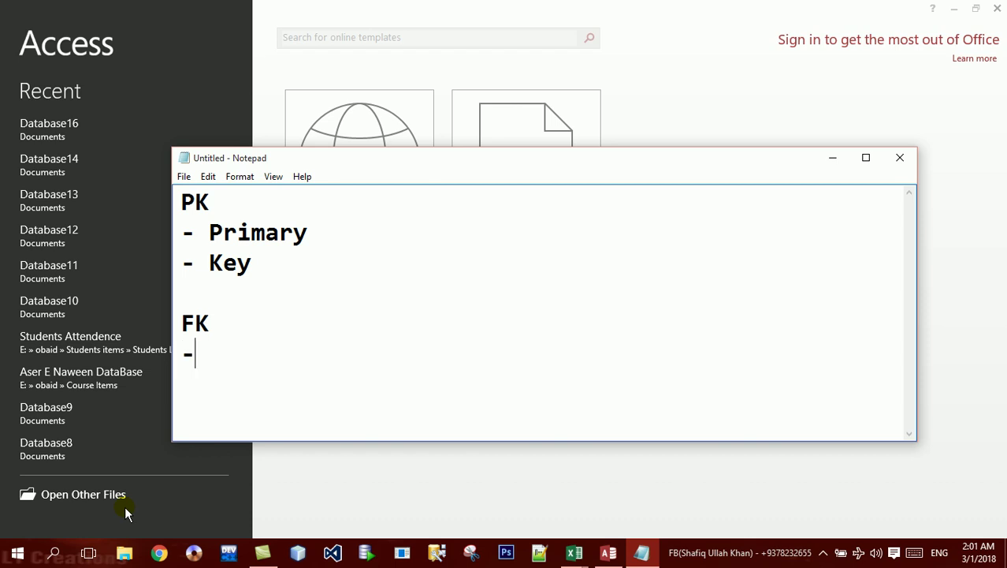
text(Fore)
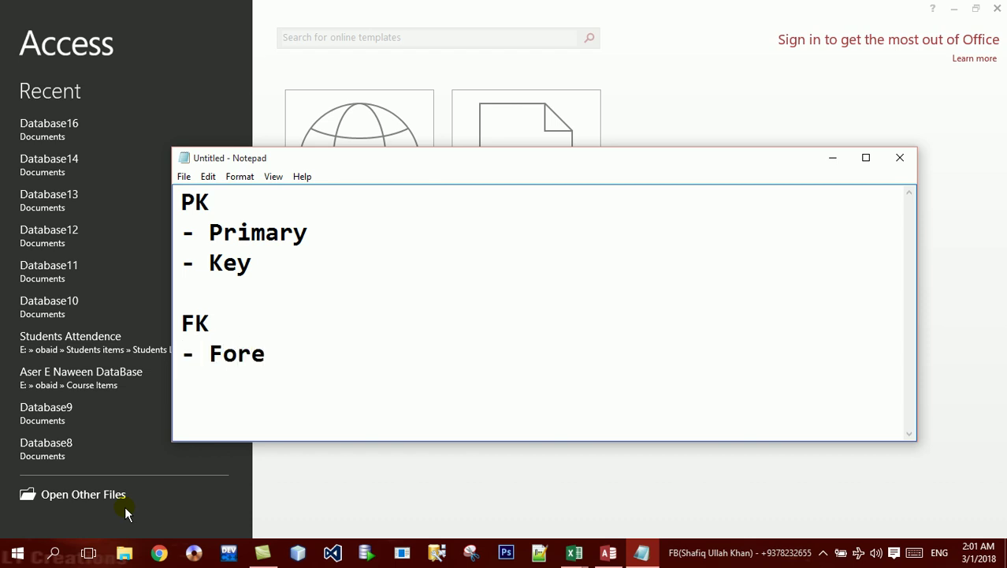
text(ign)
key(Return)
text(- )
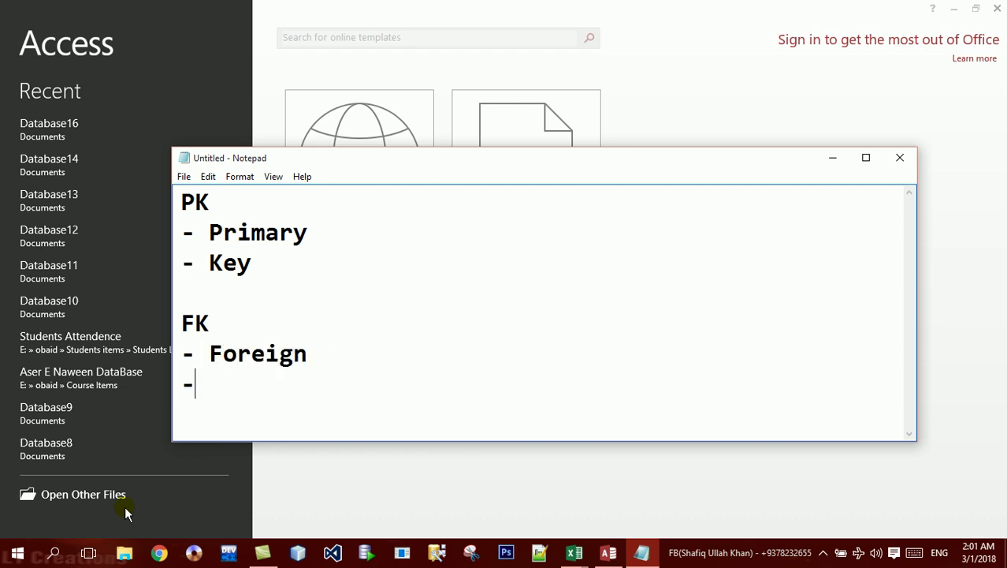
text(Key)
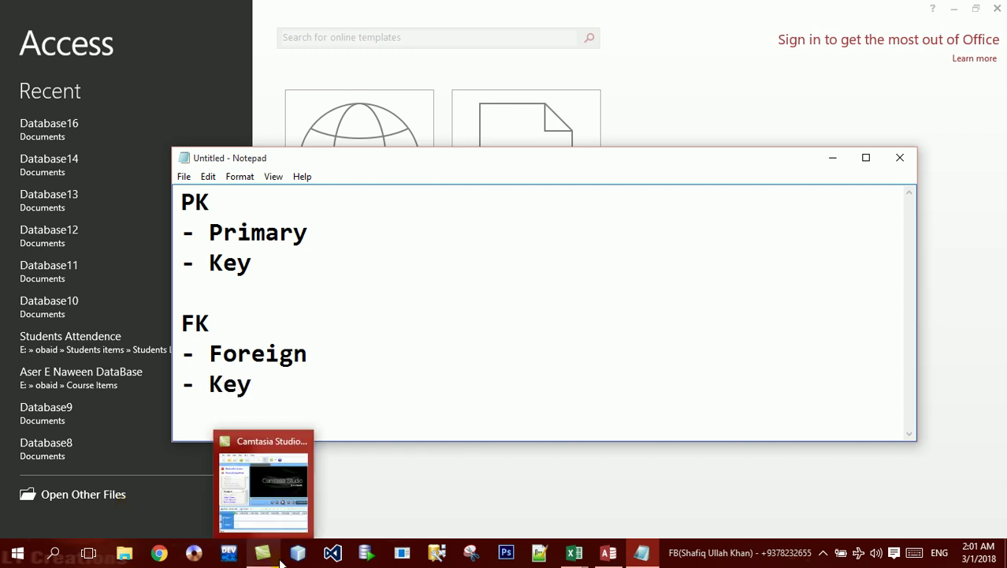
Append ': can be used for master tables.' to the PK heading.
click(330, 191)
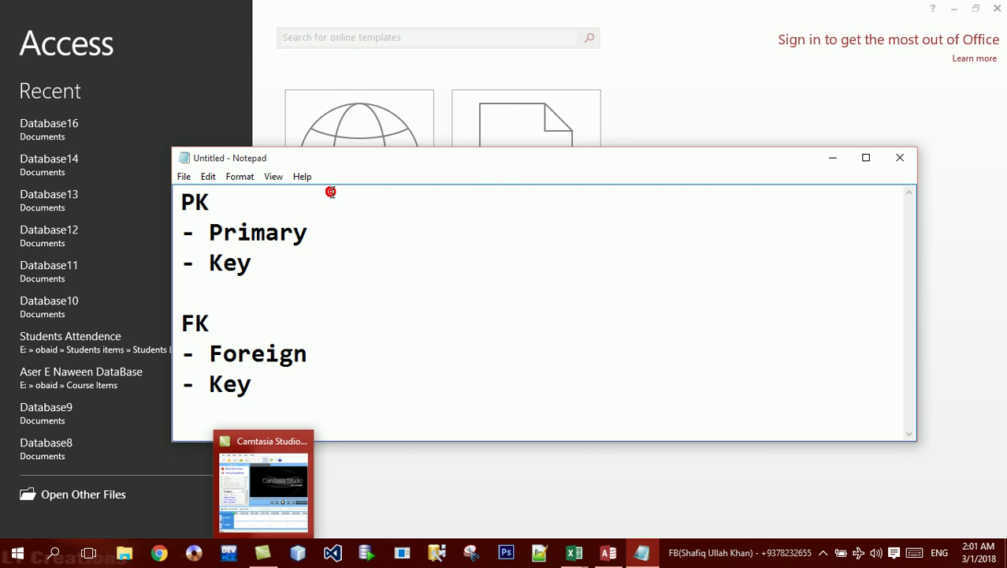
text(:)
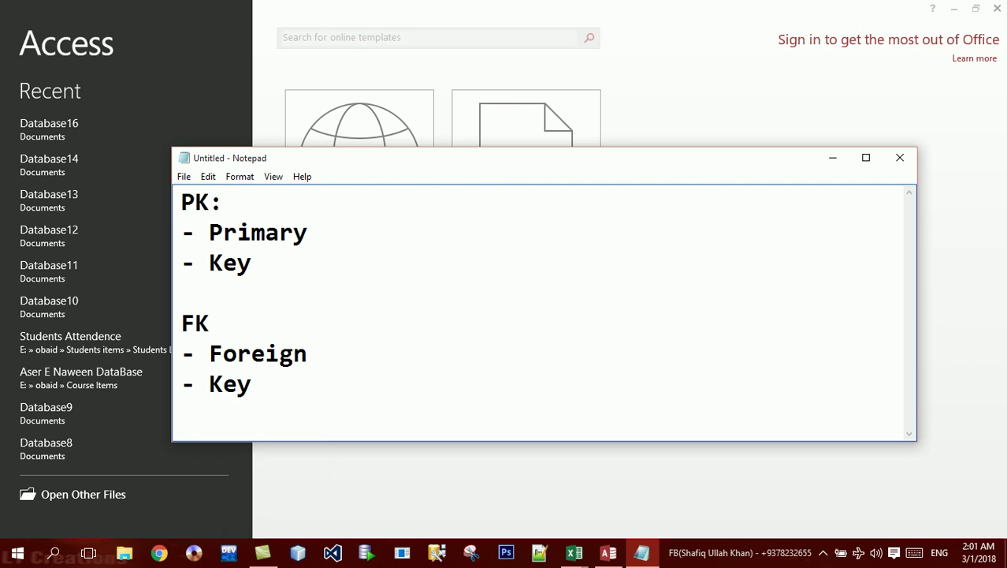
text( can use)
key(BackSpace)
key(BackSpace)
key(BackSpace)
text(be)
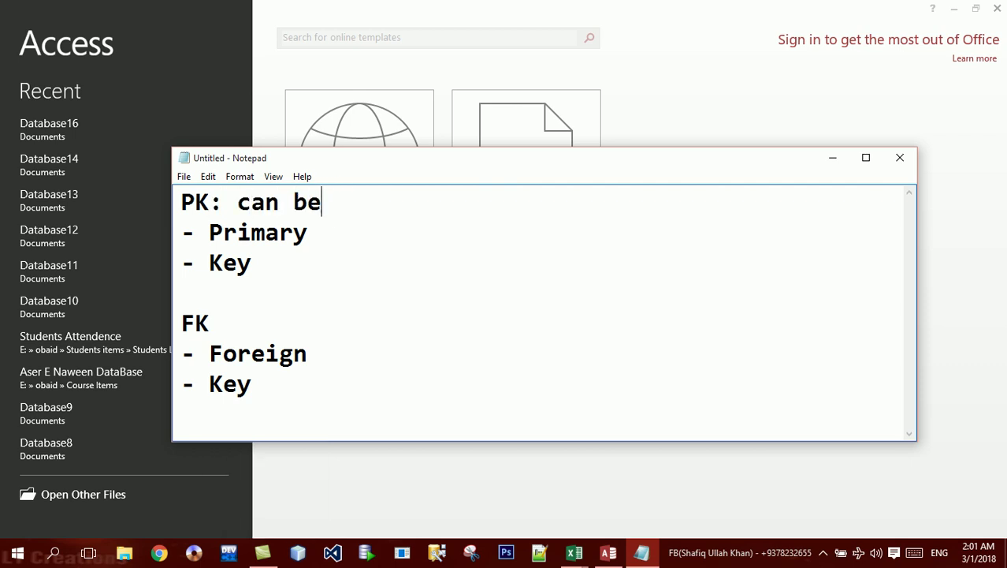
text( used for maste)
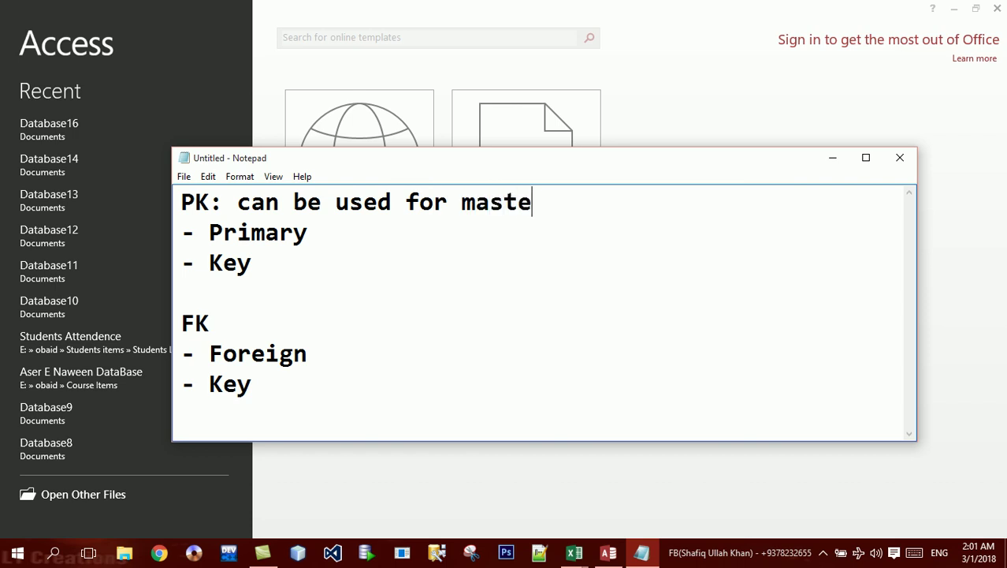
text(r tables.)
Append ':can beused for child tables.' to the FK heading, fixing the typos.
key(Down)
key(Down)
key(Down)
key(Down)
key(Right)
text(:can beused)
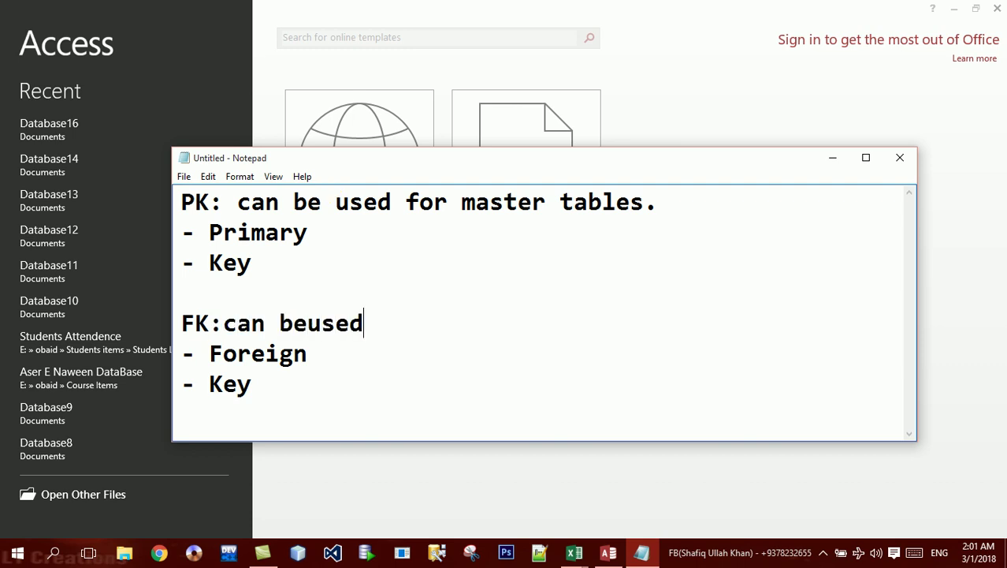
text( for child atble)
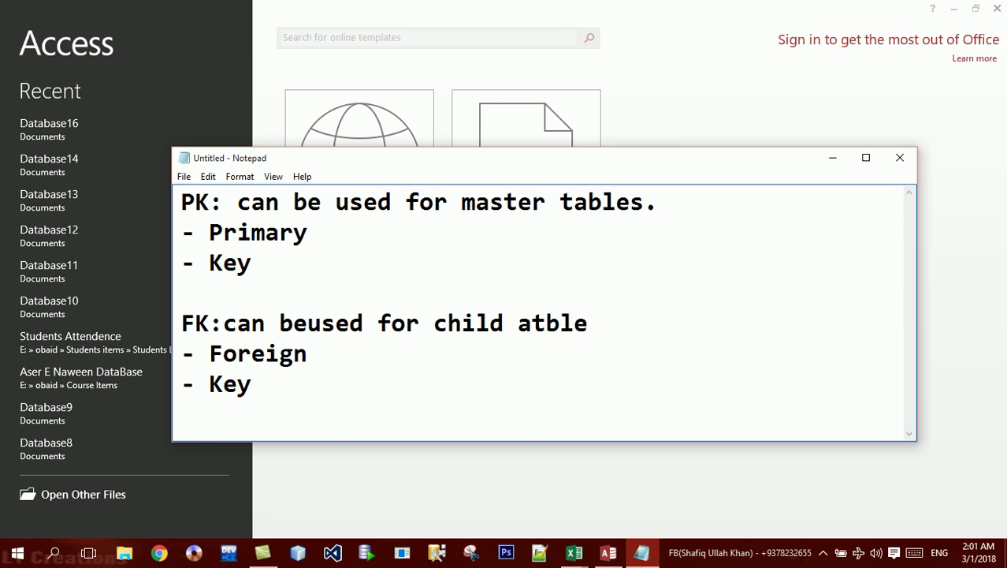
key(BackSpace)
key(BackSpace)
key(BackSpace)
key(BackSpace)
key(BackSpace)
text(tables.)
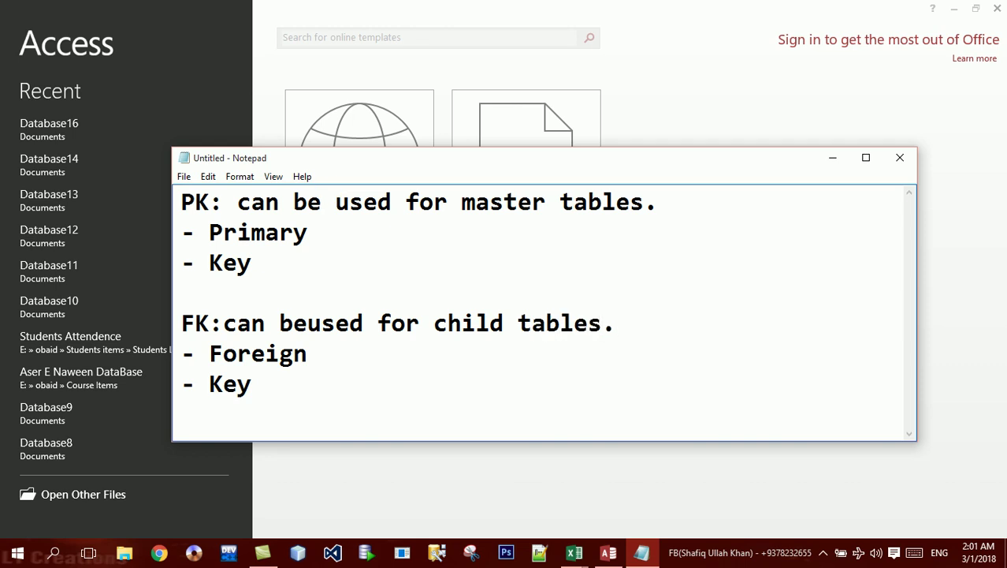
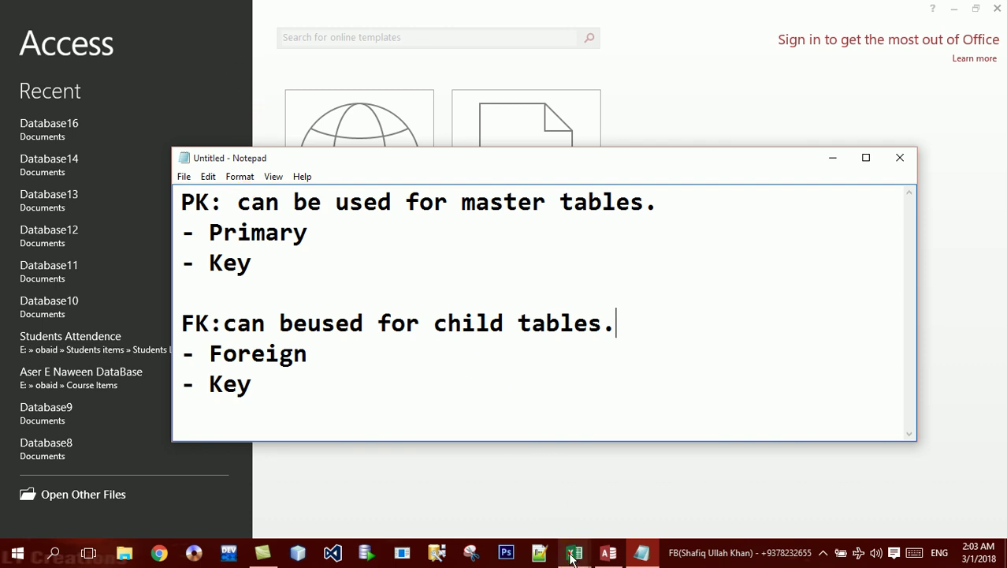
mouse_move(574, 553)
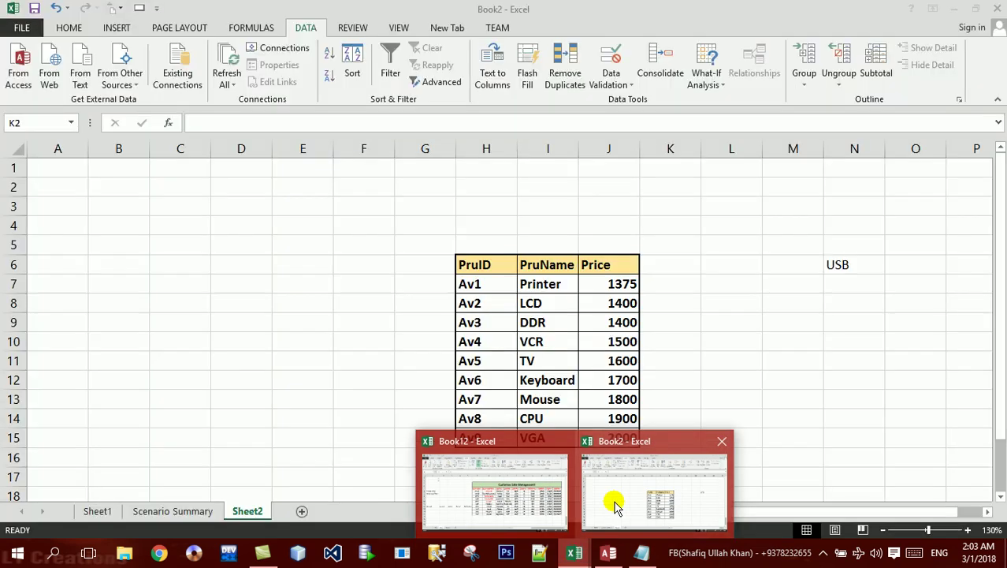
Leave the Notepad PK/FK notes and bring Excel's Book2 product table to the front.
click(616, 505)
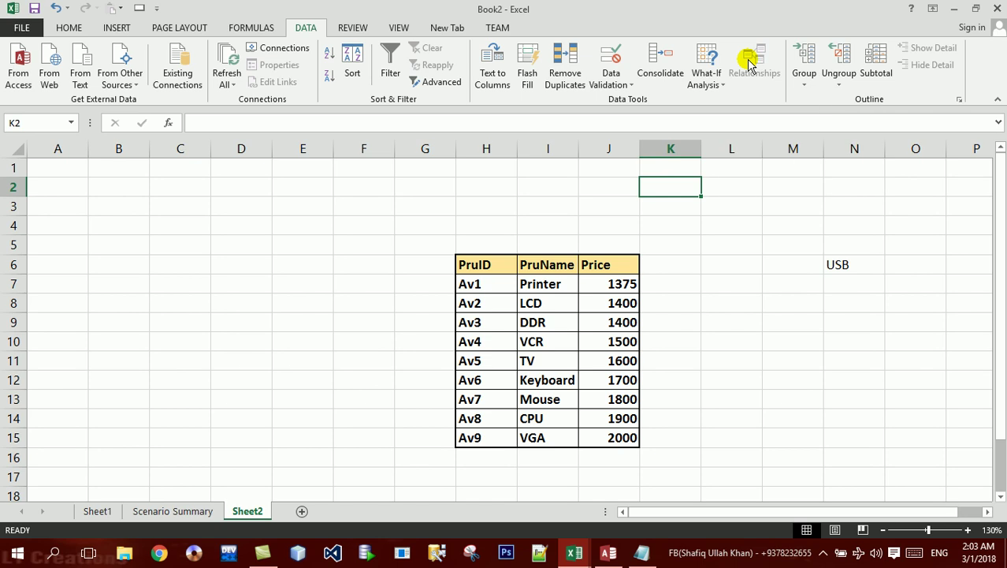
Turn the Magnifier on and off, then bring up the Access start screen.
key(super+plus)
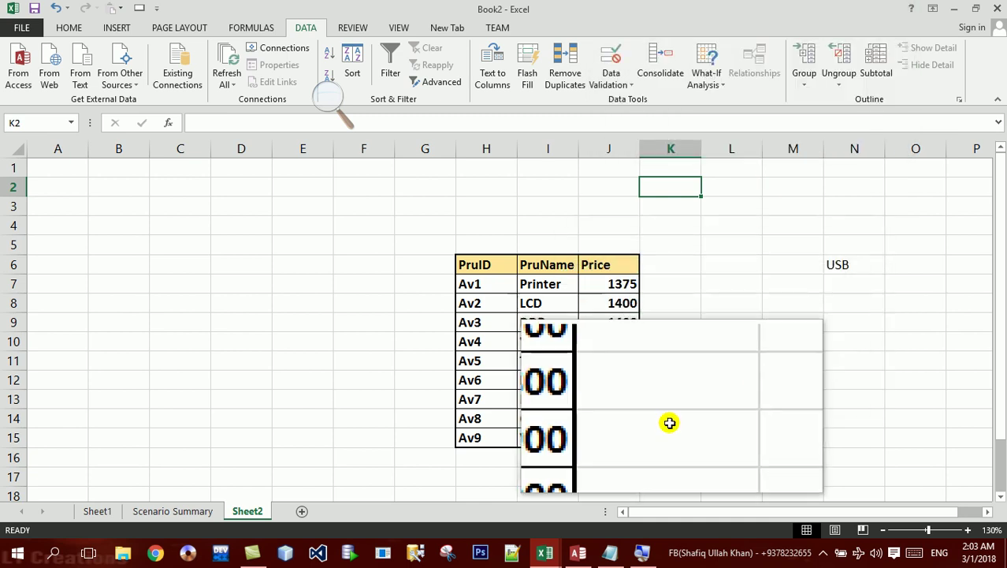
right_click(647, 558)
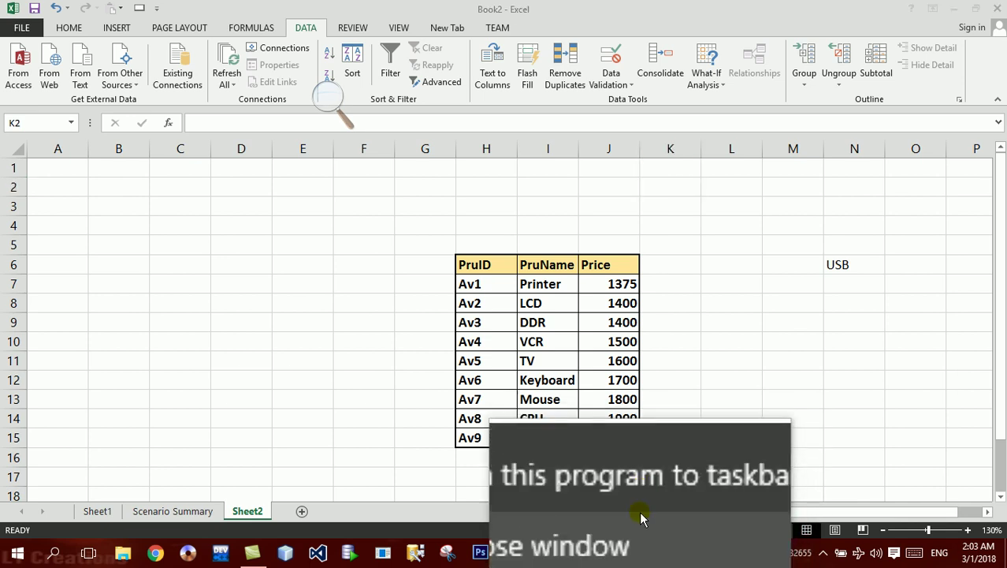
click(643, 532)
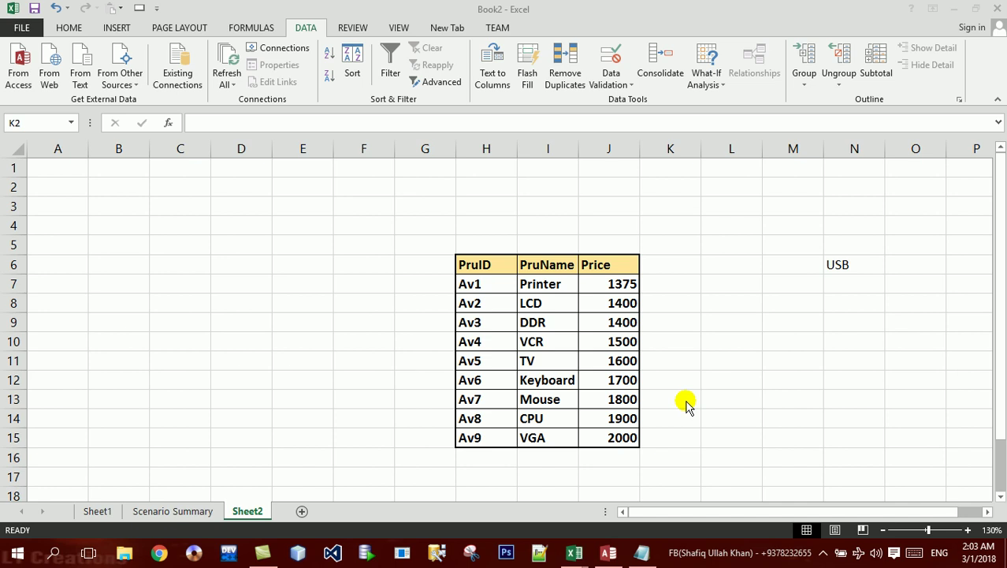
click(608, 553)
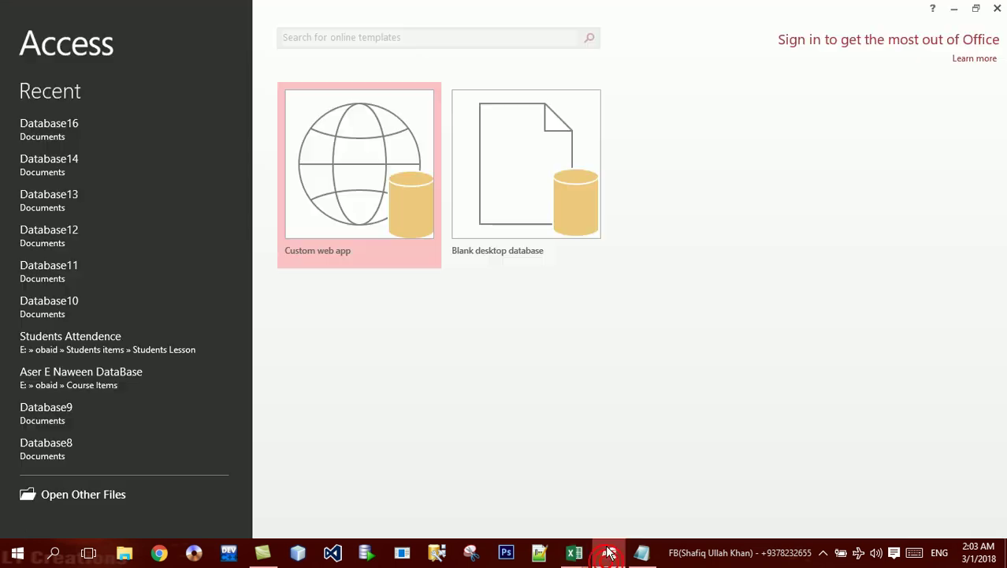
Create the blank database Database17 and start a table design with a StdID field.
click(526, 195)
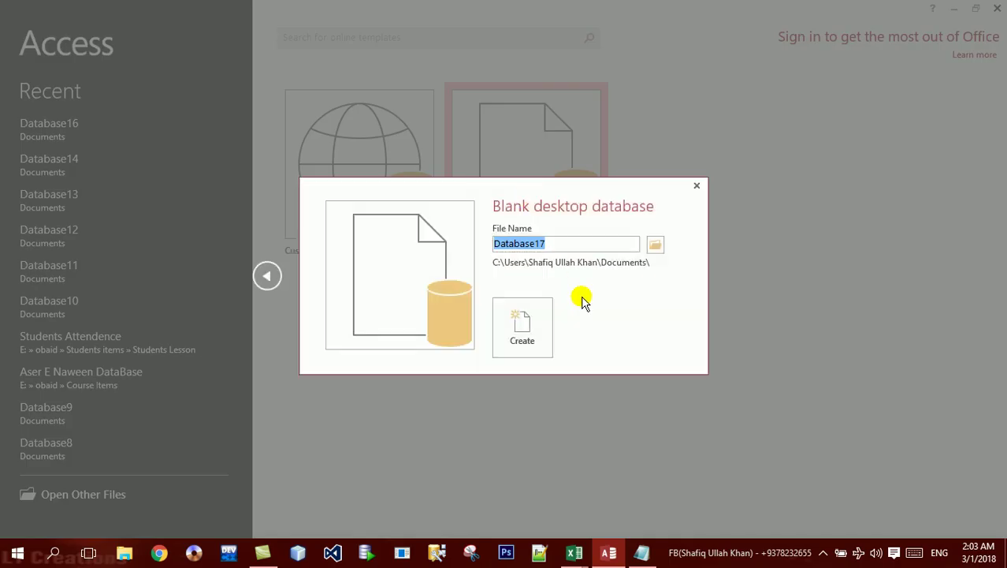
click(526, 330)
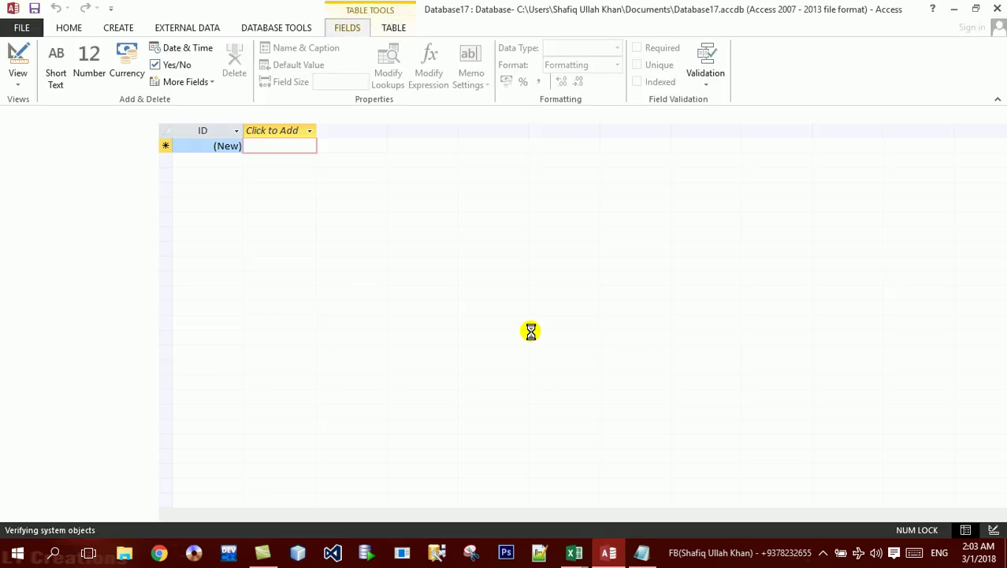
click(117, 30)
click(107, 57)
text(StdID)
key(Tab)
key(Tab)
Add StdName and Address fields and set StdID's data type to AutoNumber.
key(Tab)
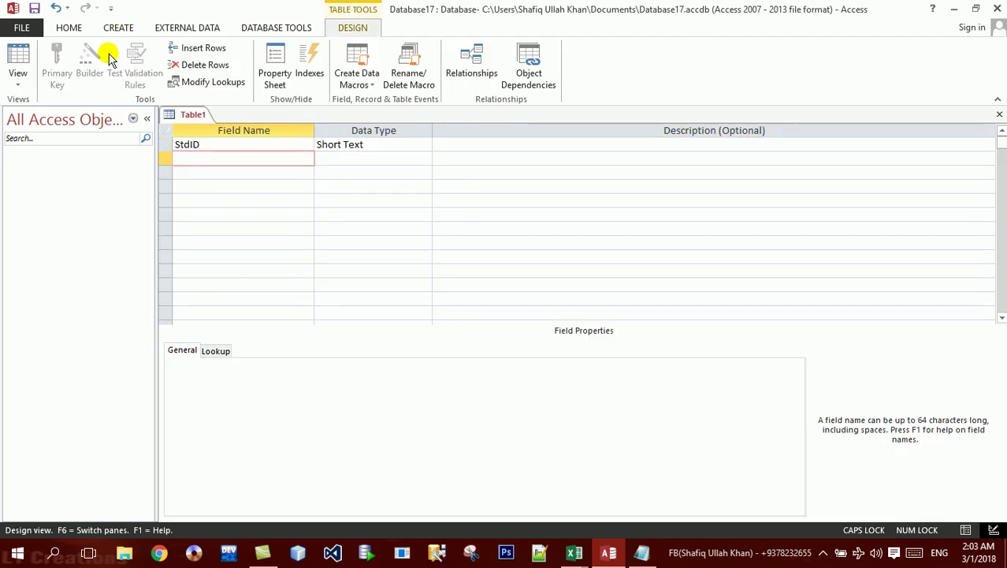
text(S)
key(Caps_Lock)
text(td)
key(Caps_Lock)
key(BackSpace)
key(BackSpace)
key(Caps_Lock)
text(td)
key(Caps_Lock)
text(N)
key(Caps_Lock)
text(ame)
key(Tab)
key(Tab)
key(Tab)
text(A)
key(Caps_Lock)
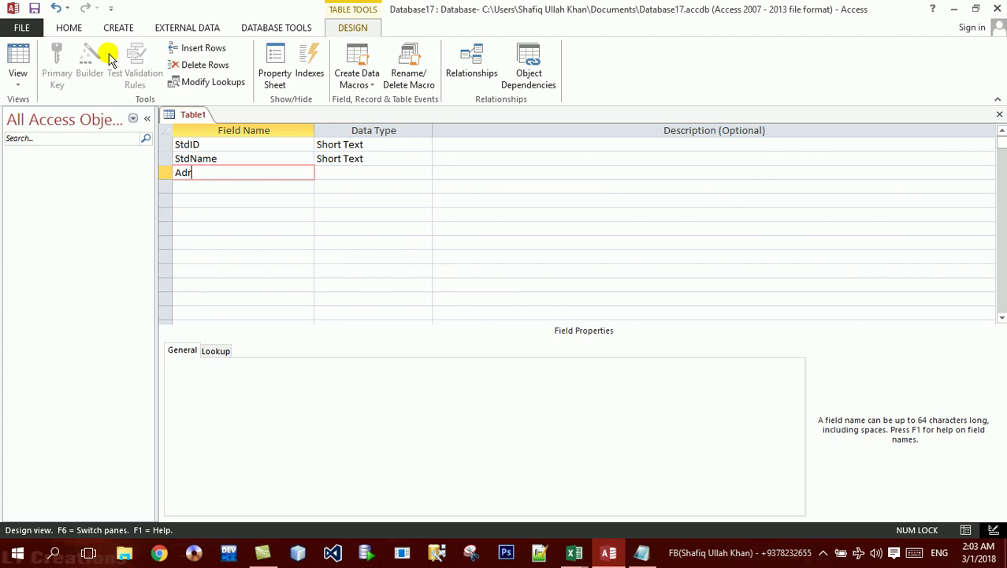
text(ess)
key(Tab)
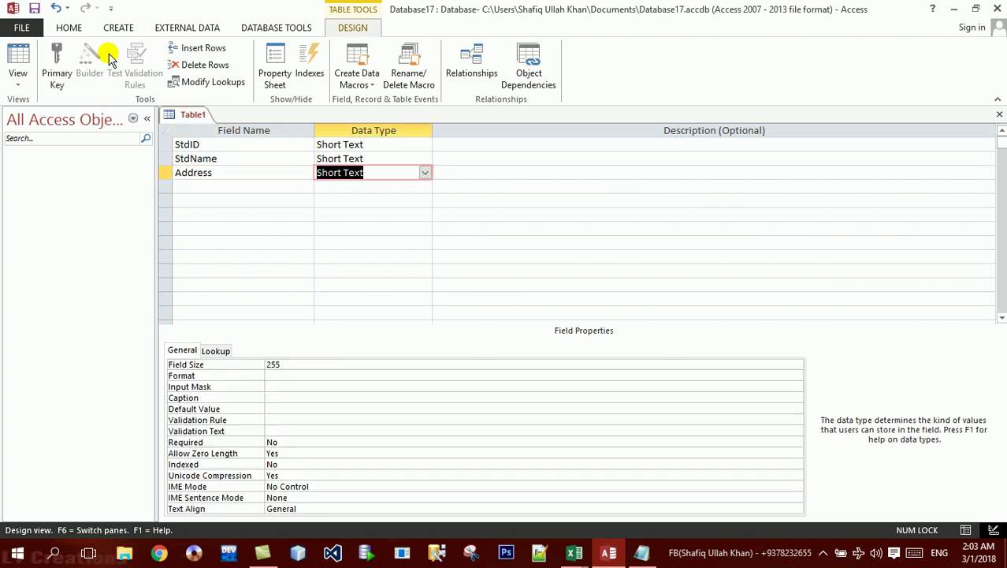
key(Up)
key(Up)
text(a)
key(Down)
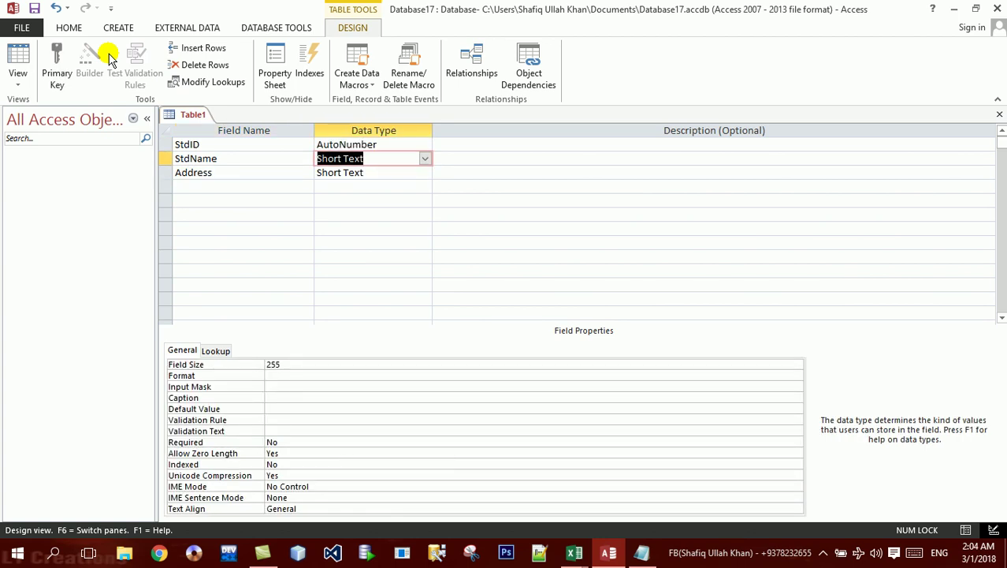
Save the new table as StdMainTable.
key(ctrl+s)
key(Caps_Lock)
text(S)
key(Caps_Lock)
text(tdMainTabl)
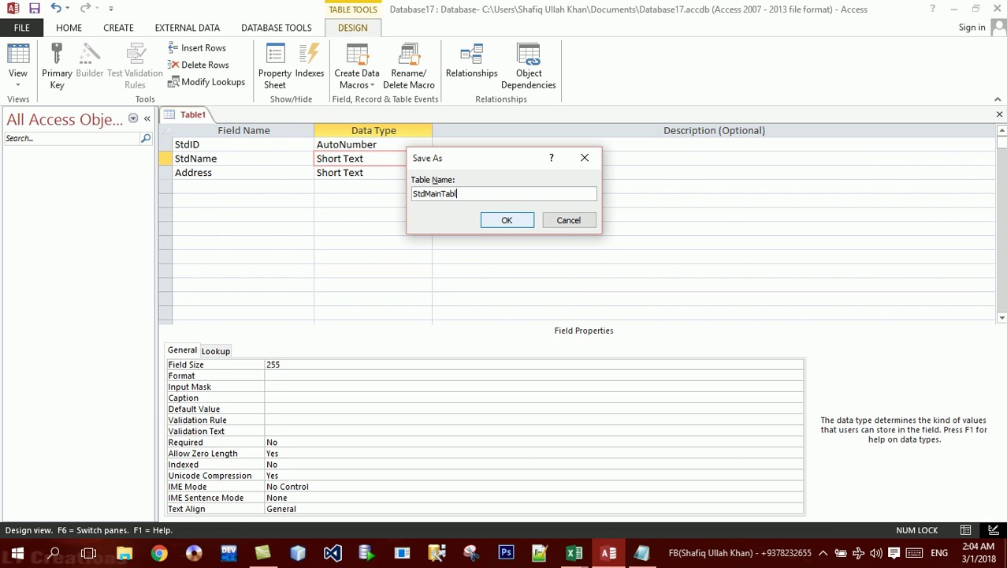
text(e)
click(507, 220)
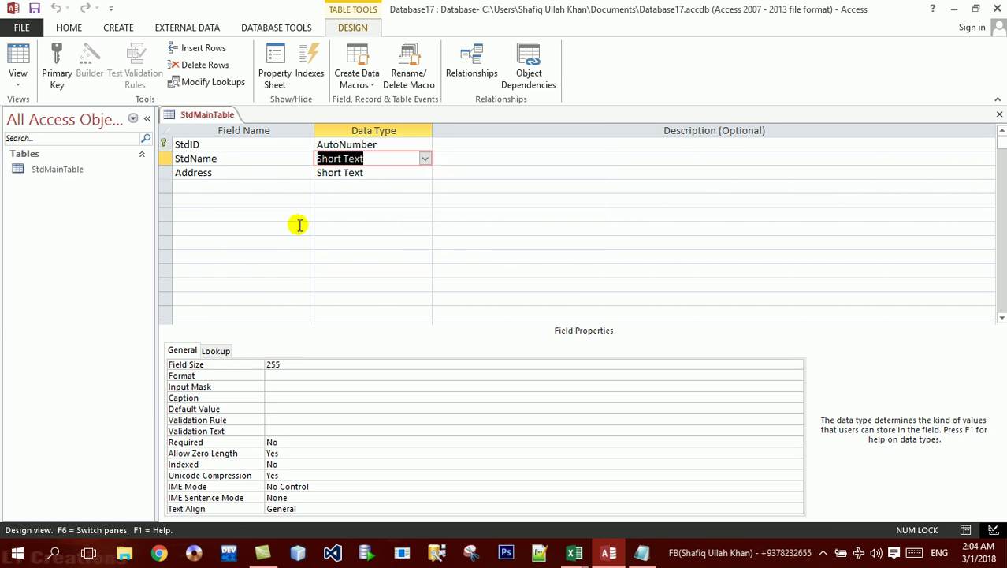
Make StdID the primary key of StdMainTable.
key(super+plus)
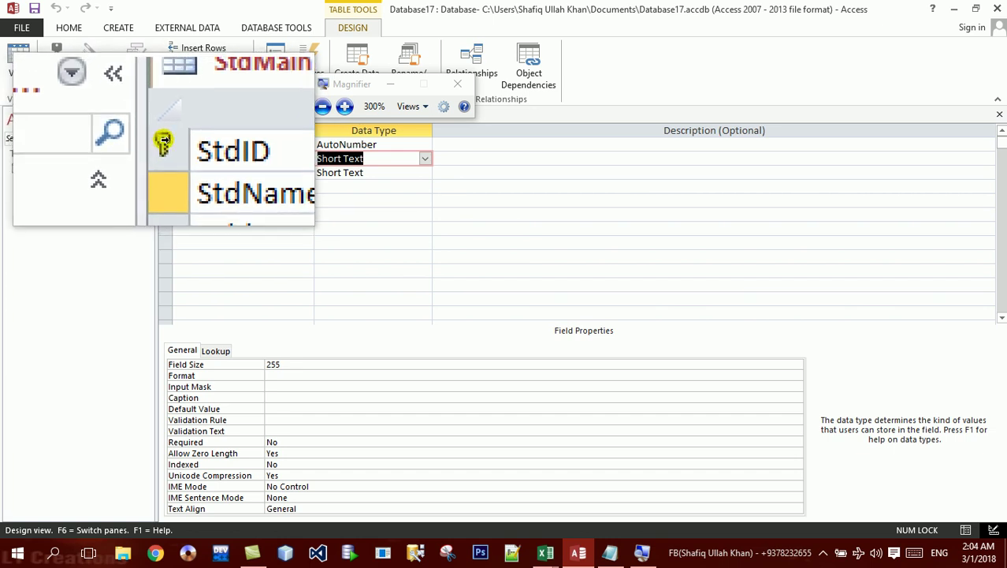
key(super+minus)
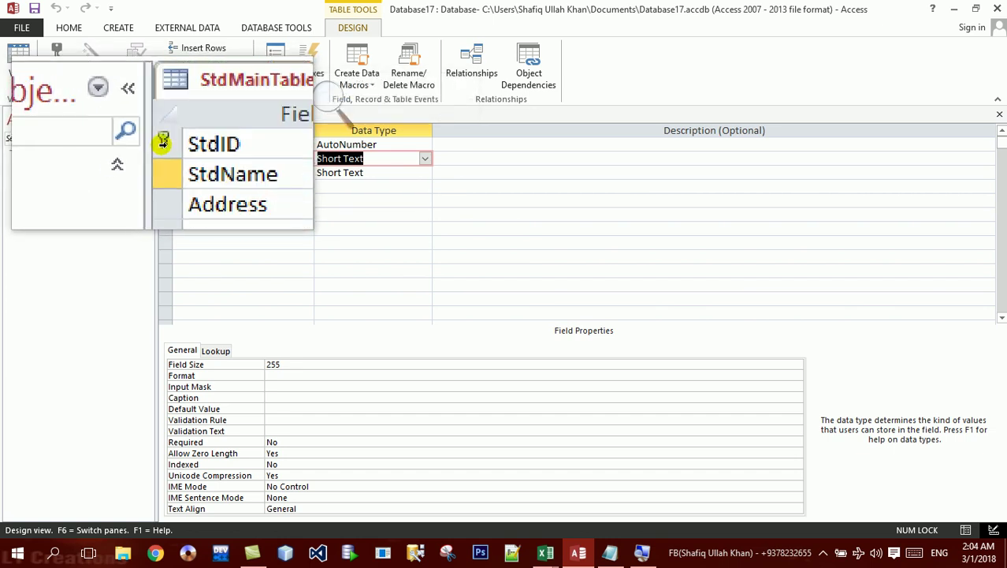
key(super+minus)
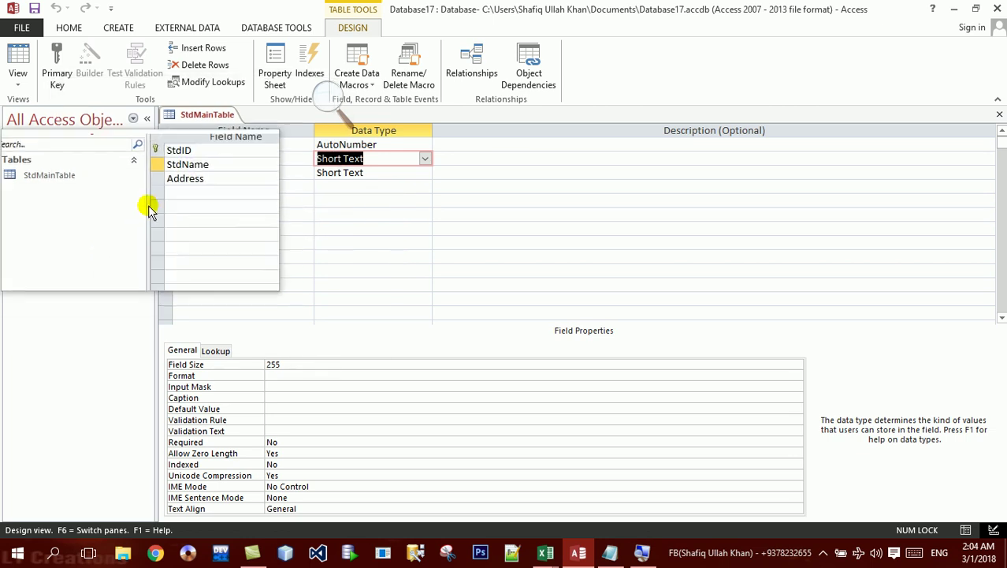
click(164, 143)
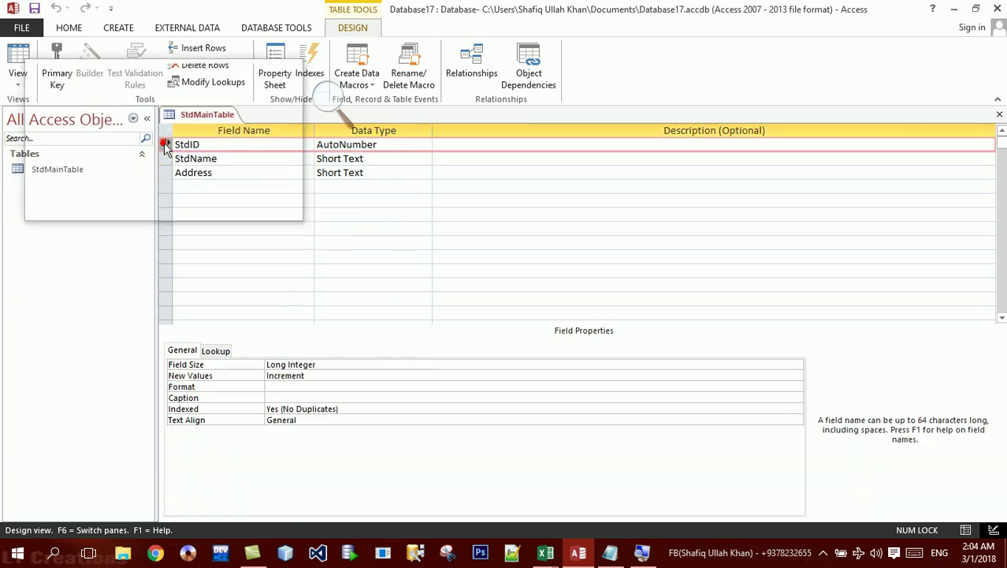
click(63, 67)
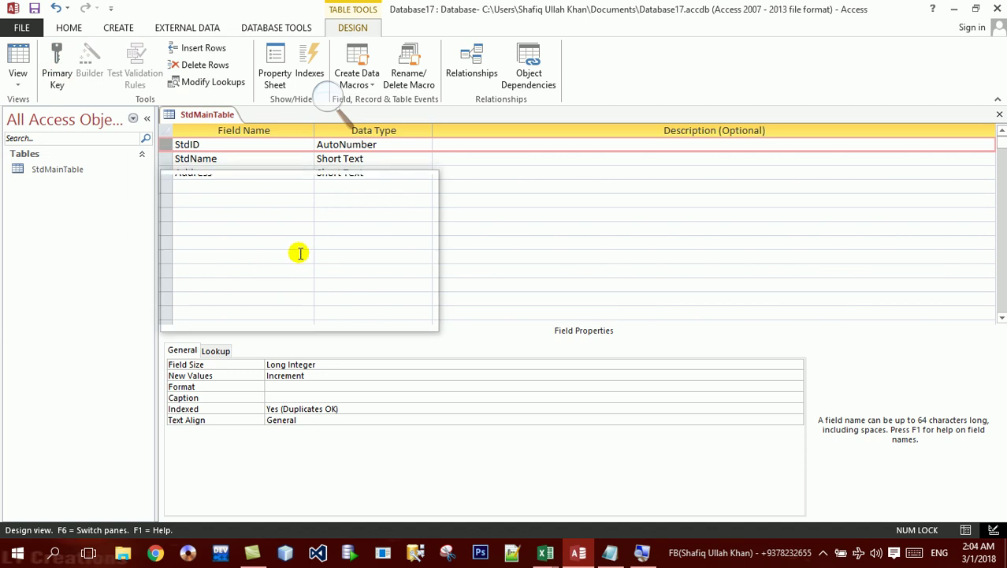
click(62, 68)
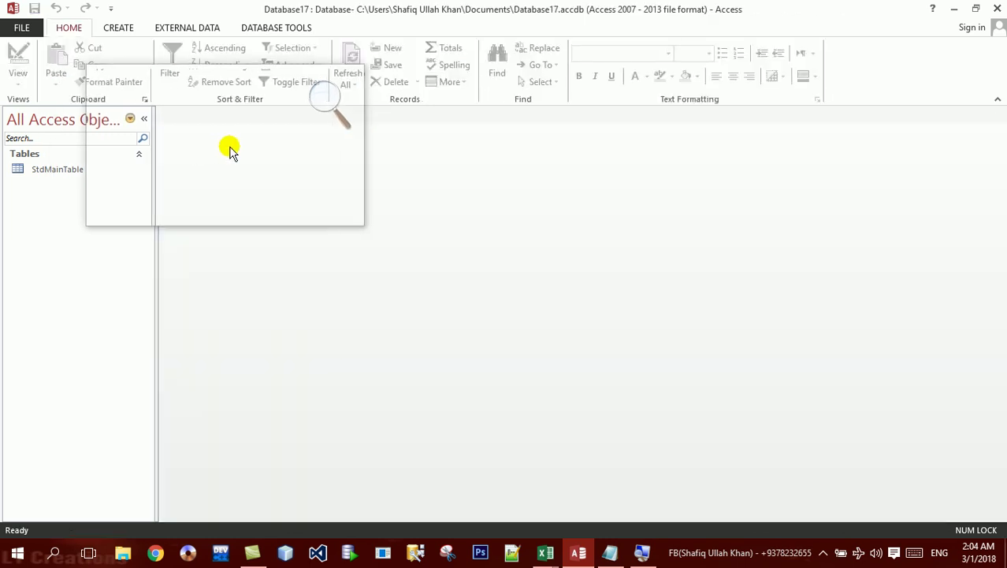
Start a second table design with a StdFee field.
click(123, 34)
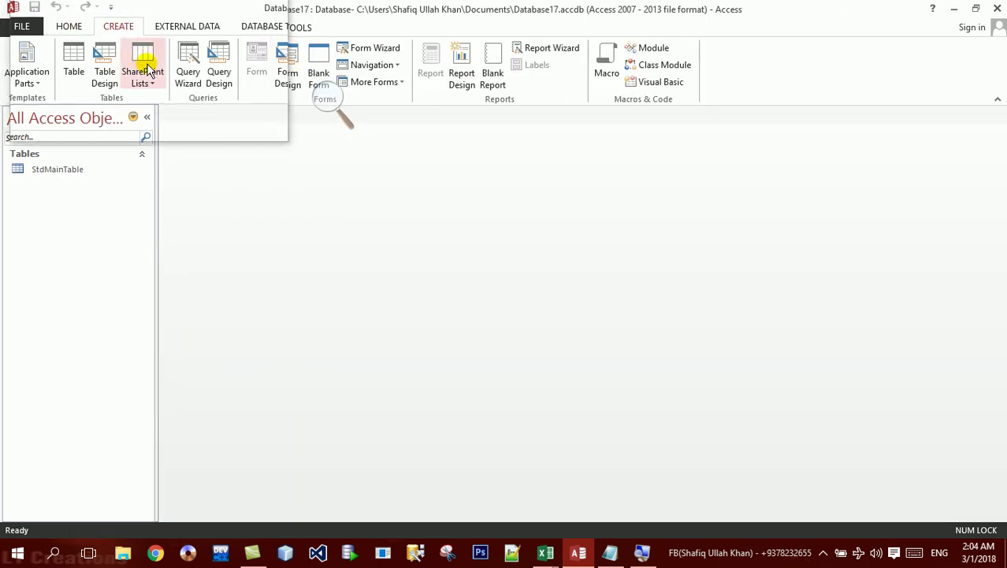
click(107, 63)
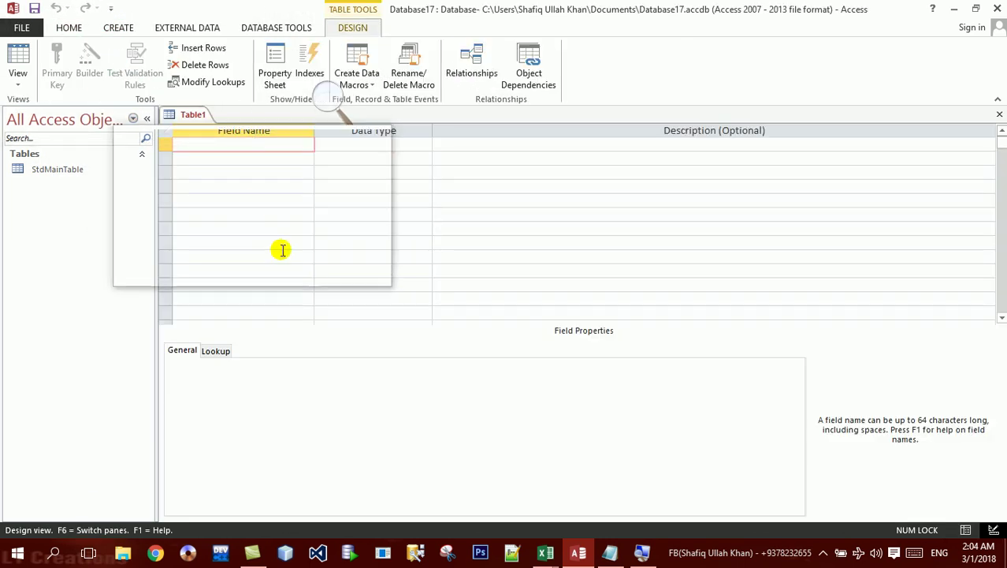
key(Caps_Lock)
text(S)
key(Caps_Lock)
text(td)
key(Caps_Lock)
text(Fe)
key(Caps_Lock)
key(Return)
key(Return)
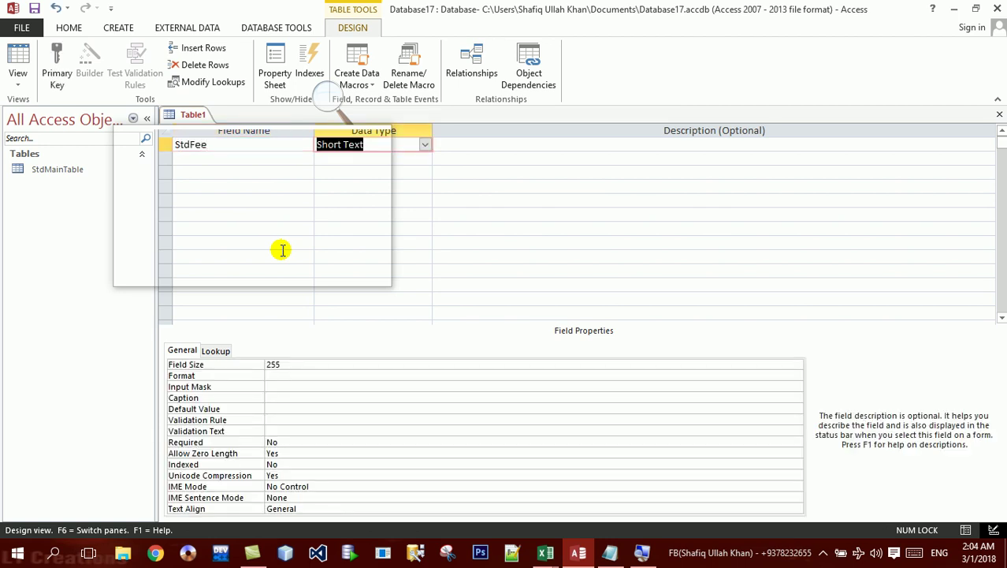
key(Return)
key(Caps_Lock)
text(td)
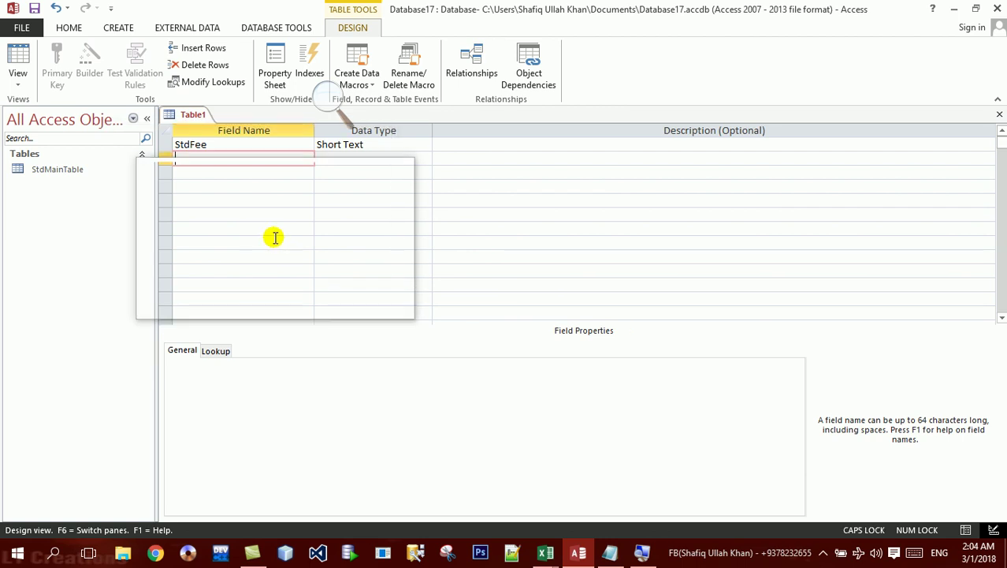
key(Up)
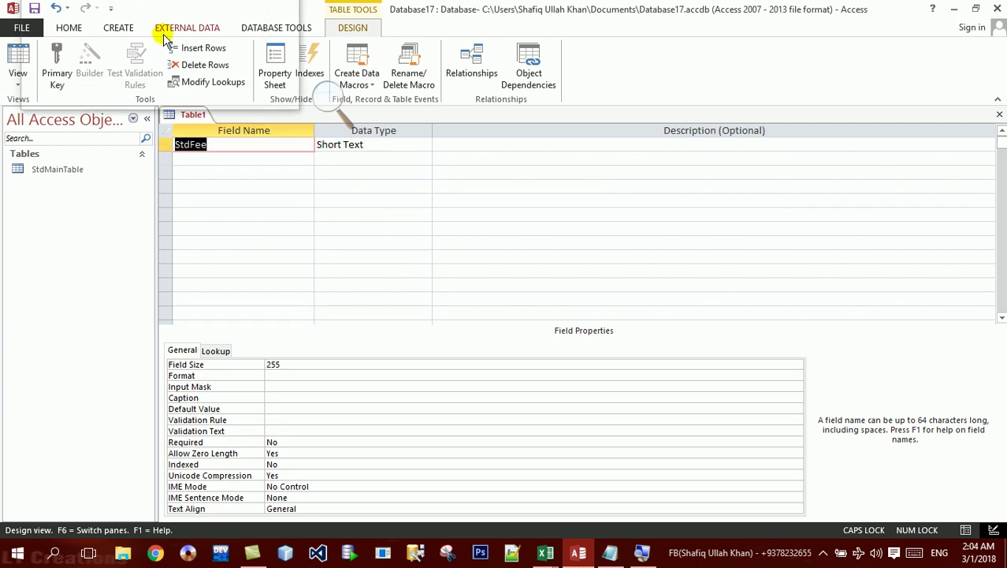
Insert a StdID field of Number type above StdFee.
click(180, 48)
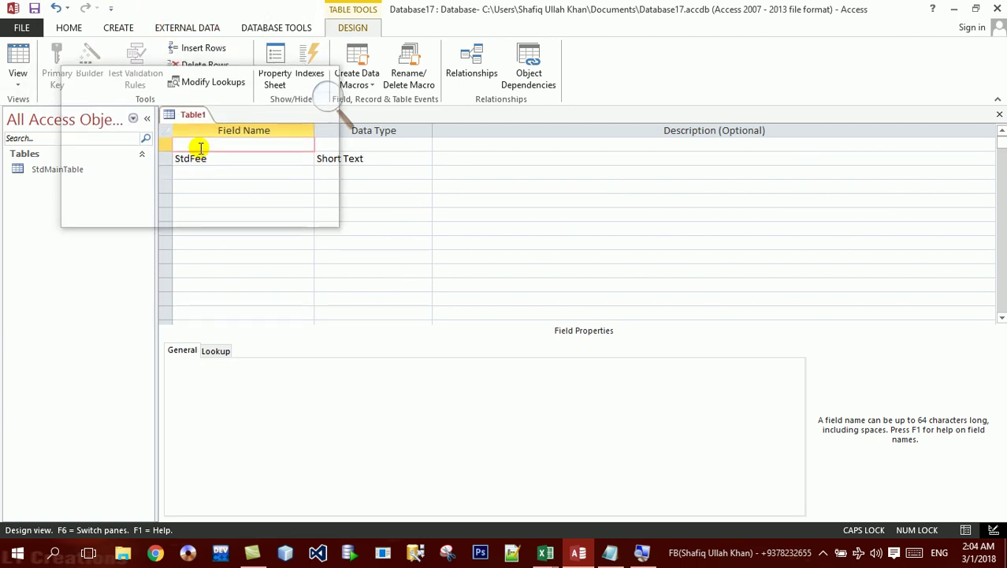
text(S)
key(Caps_Lock)
text(td)
key(Caps_Lock)
text(ID)
key(Tab)
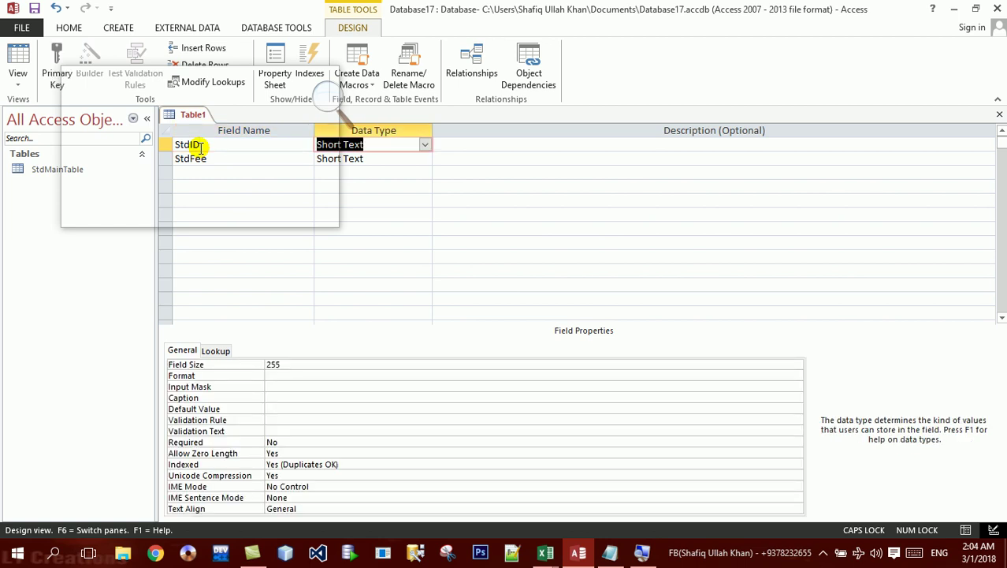
text(N)
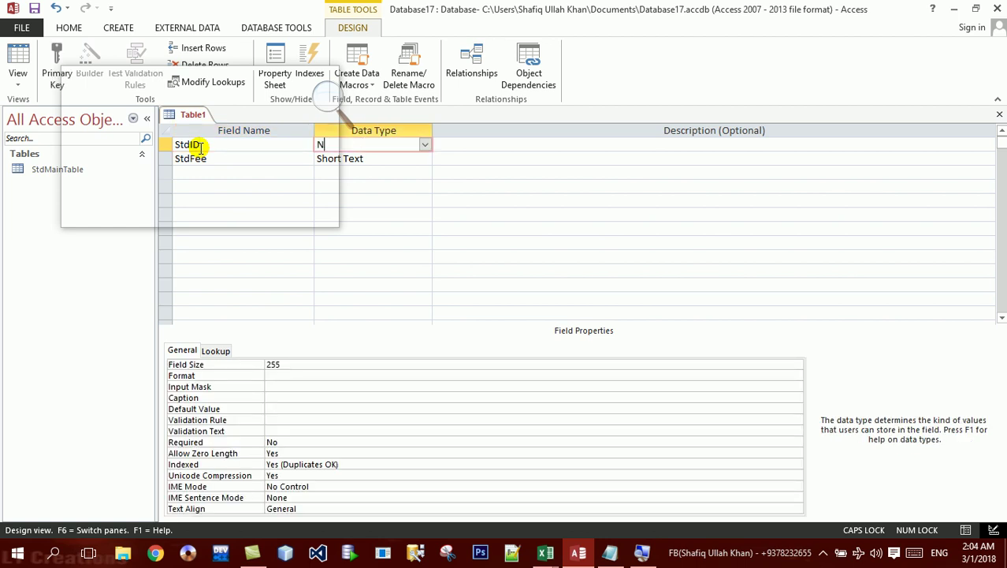
key(Tab)
Save the table as StdChildTable without adding a primary key.
key(ctrl+s)
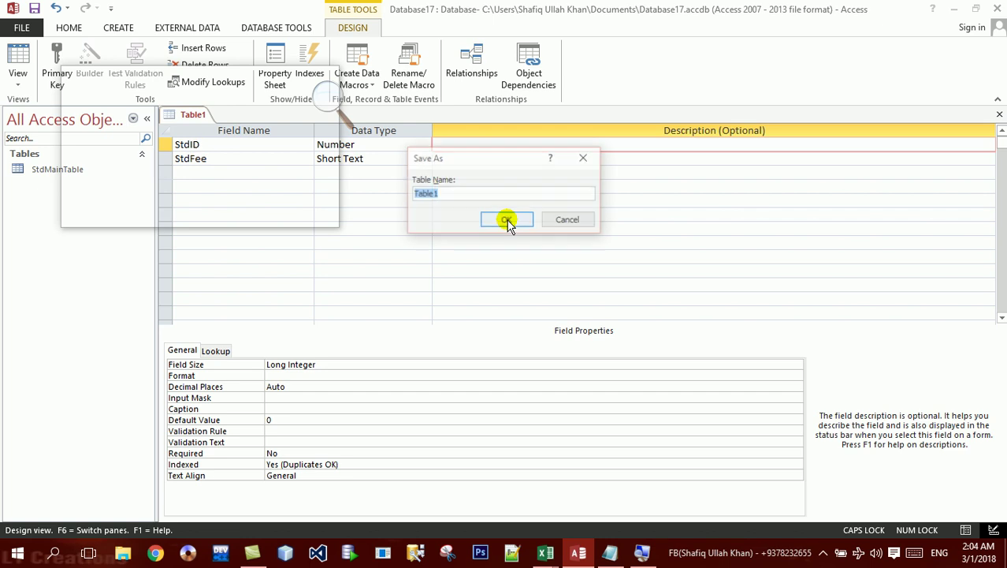
text(cHIL)
key(BackSpace)
key(BackSpace)
key(BackSpace)
text(tdC)
key(Caps_Lock)
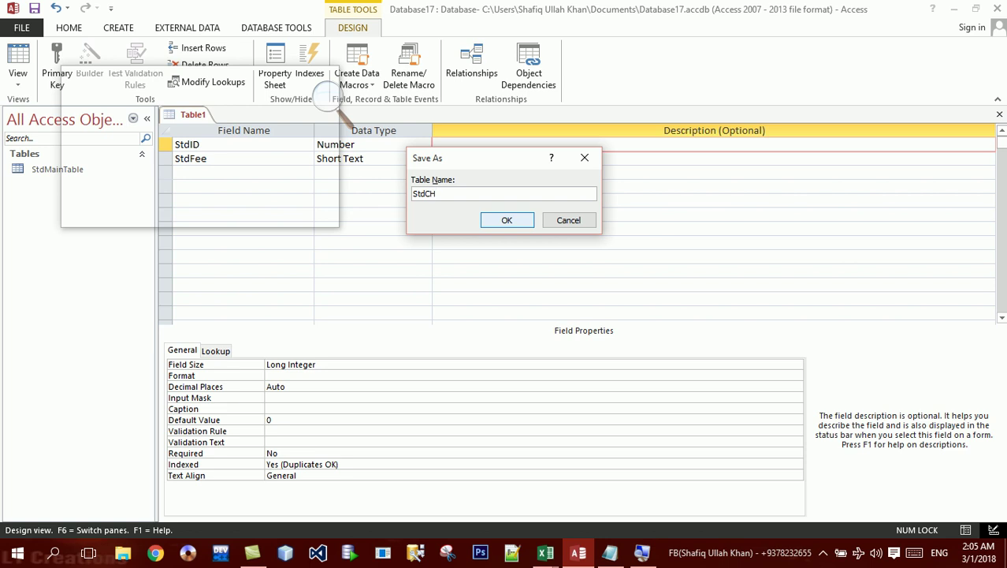
text(Table)
click(507, 219)
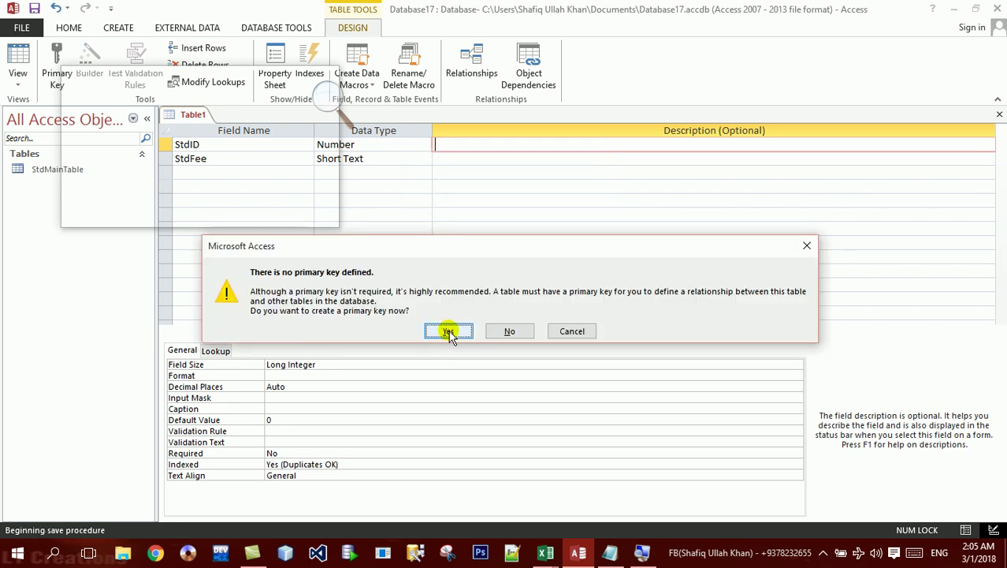
click(448, 331)
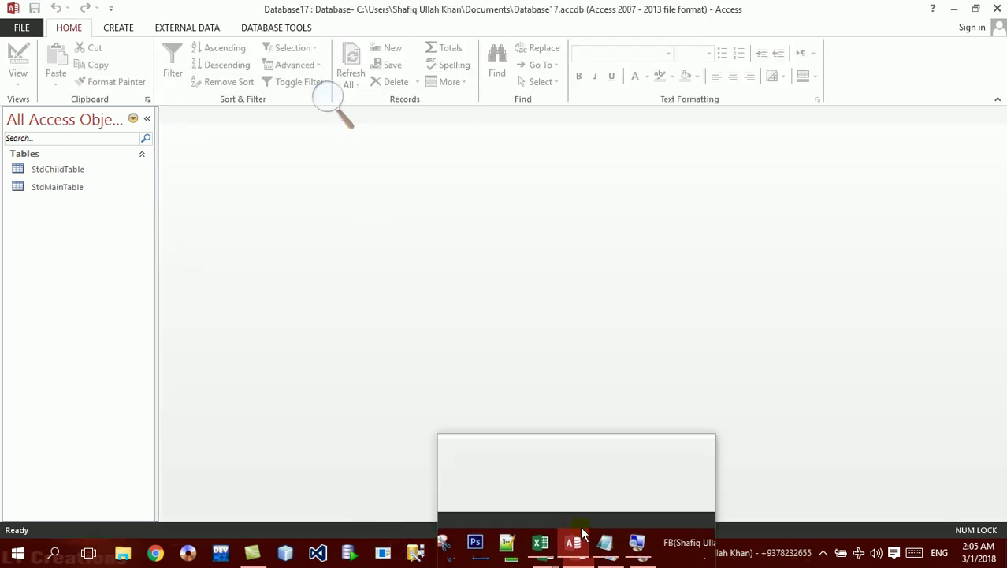
Open the Relationships layout and add StdMainTable and StdChildTable to it.
right_click(640, 548)
click(639, 534)
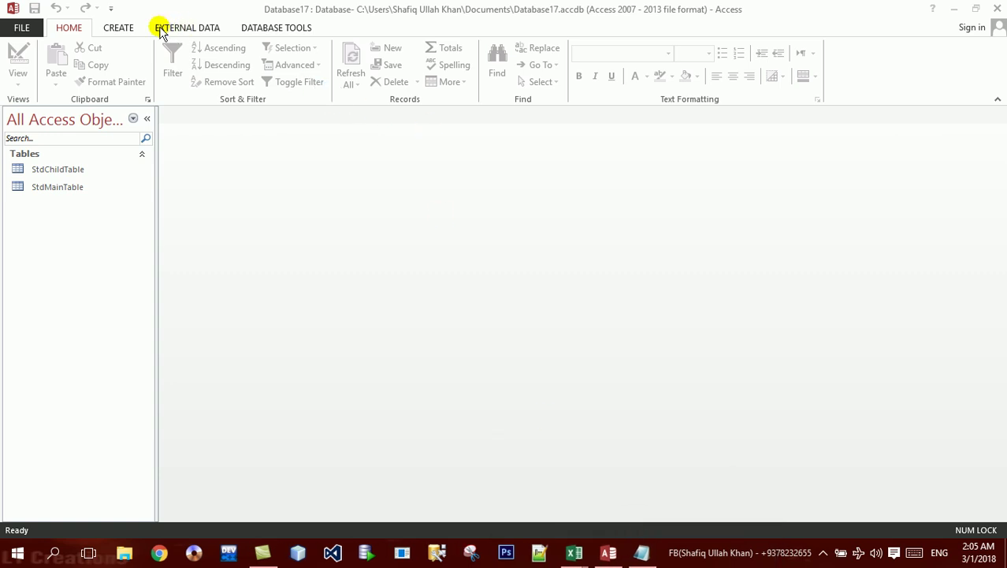
click(278, 28)
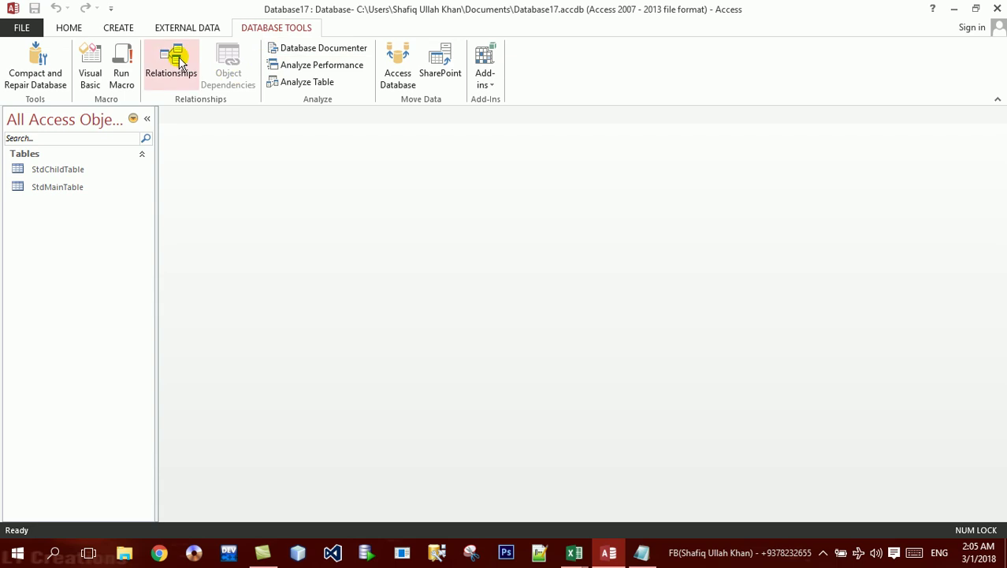
key(super+plus)
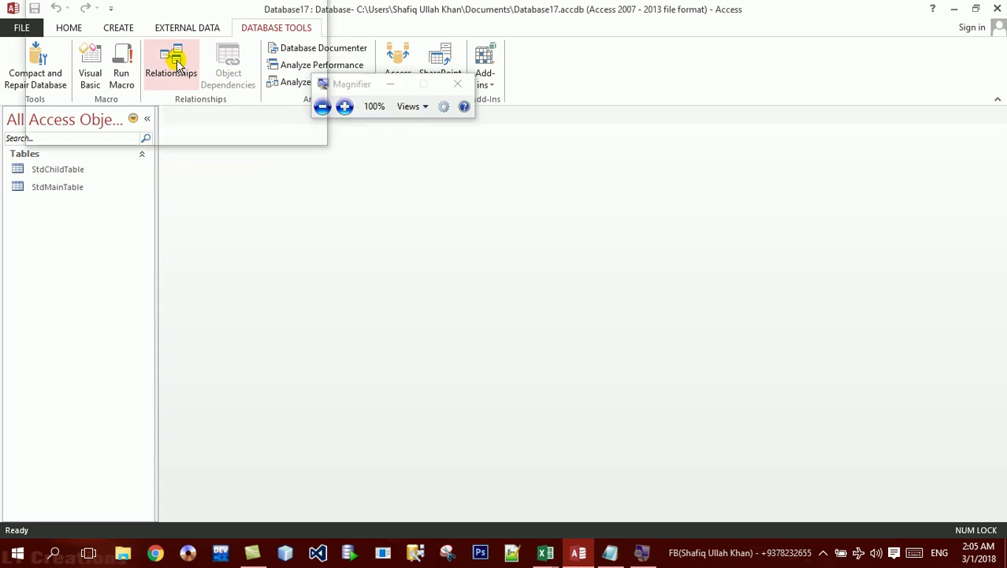
key(super+plus)
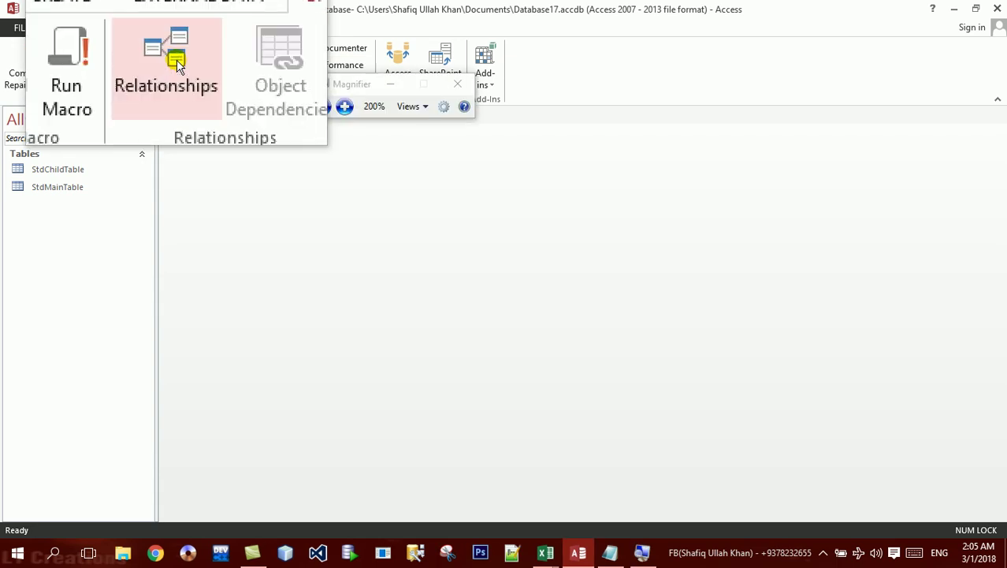
click(177, 67)
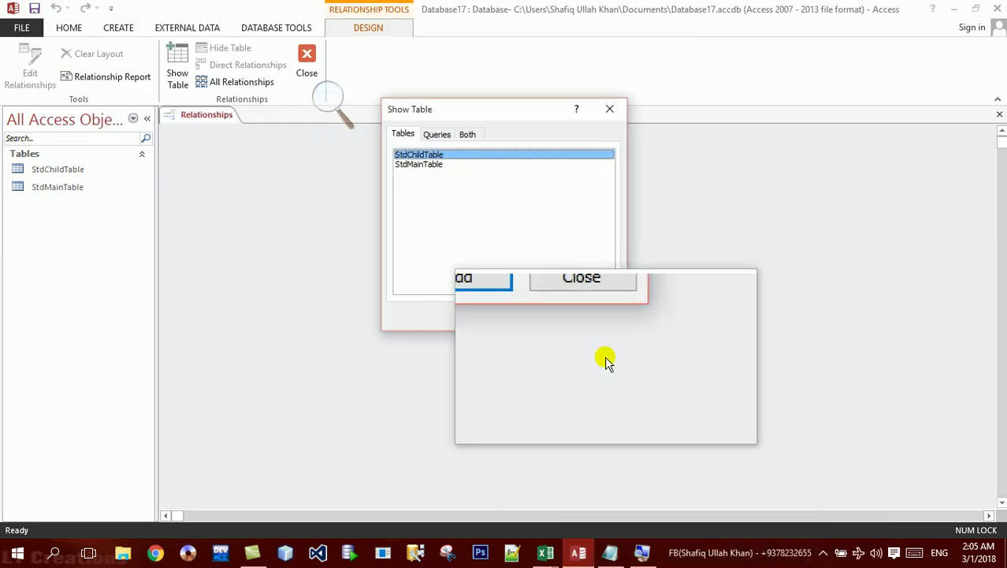
click(447, 168)
shift+click(441, 155)
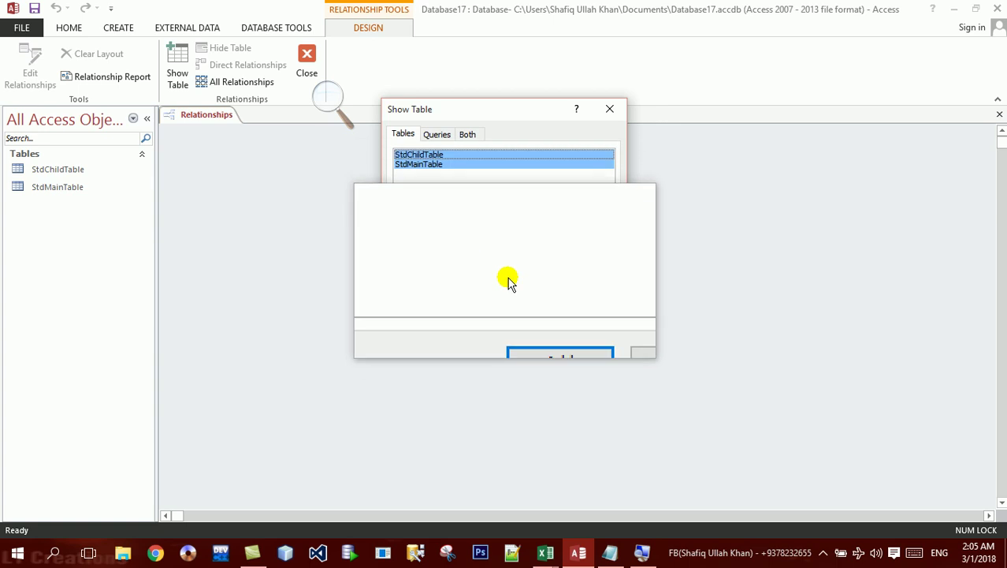
click(525, 312)
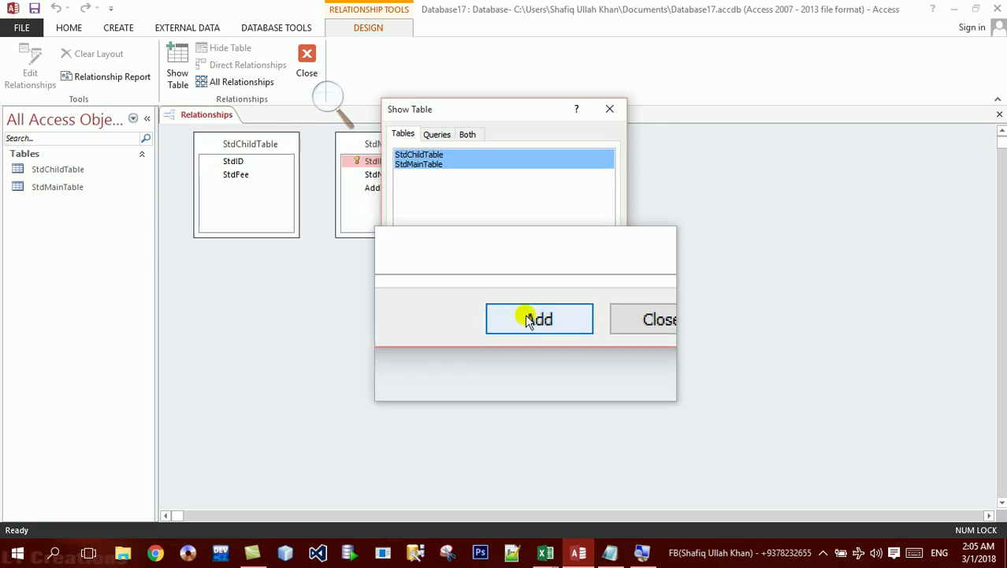
click(607, 319)
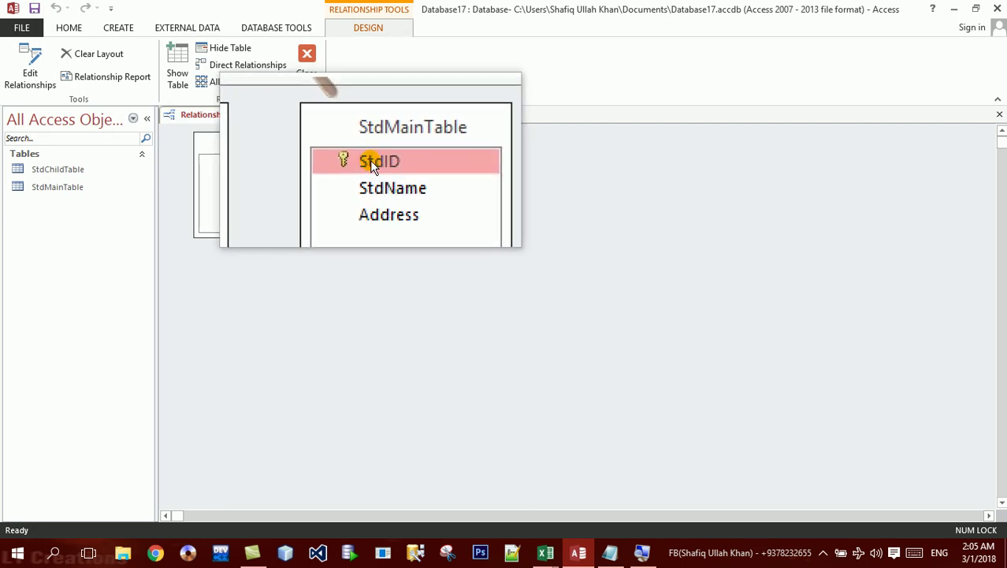
Link the two tables on StdID and move StdMainTable aside in the layout.
drag(370, 160, 233, 161)
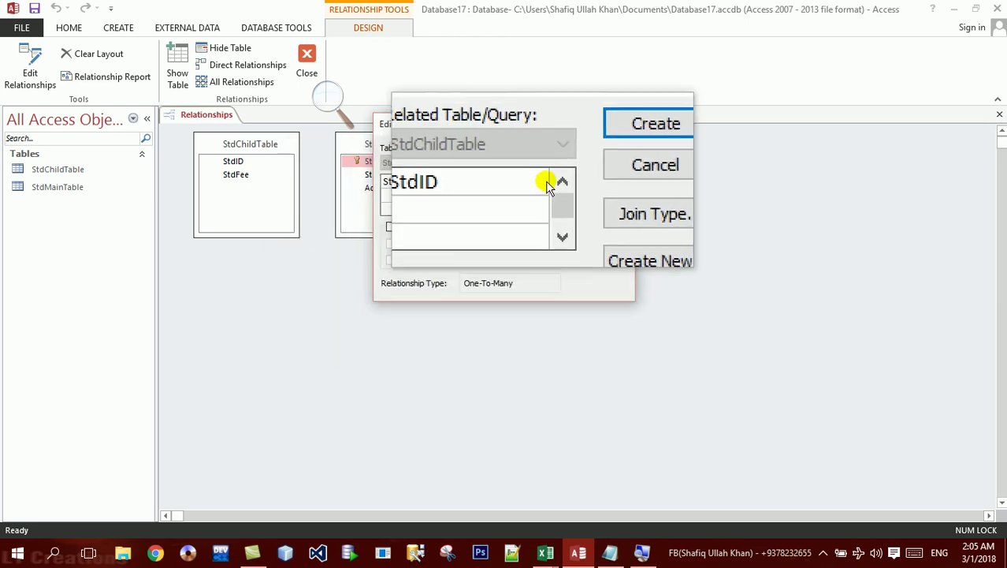
click(587, 155)
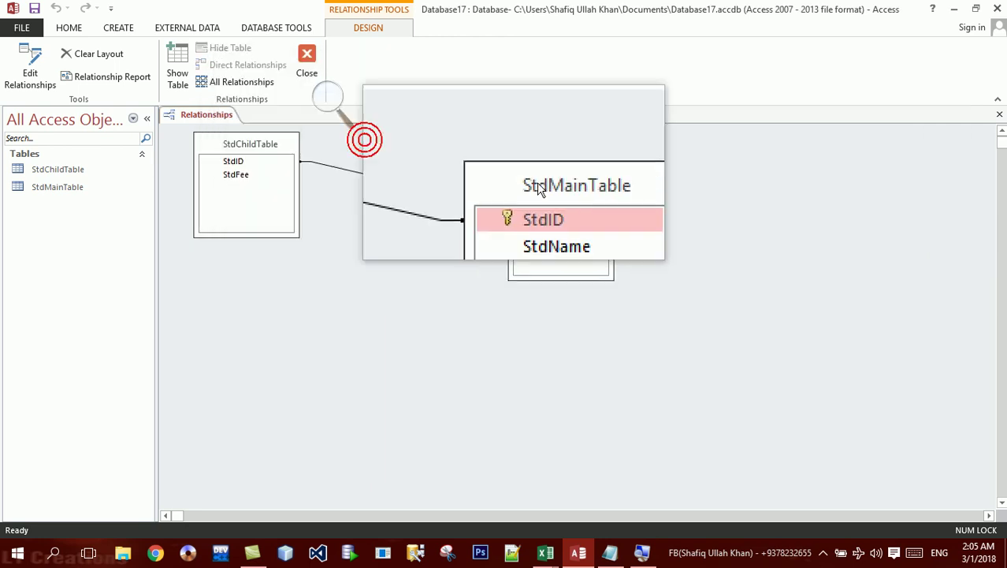
drag(365, 148, 641, 215)
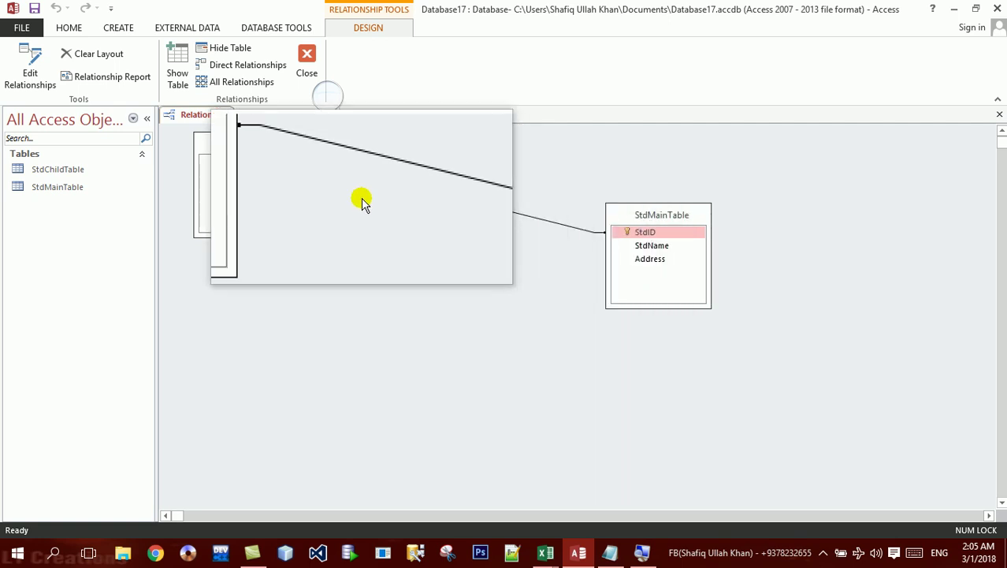
mouse_move(610, 553)
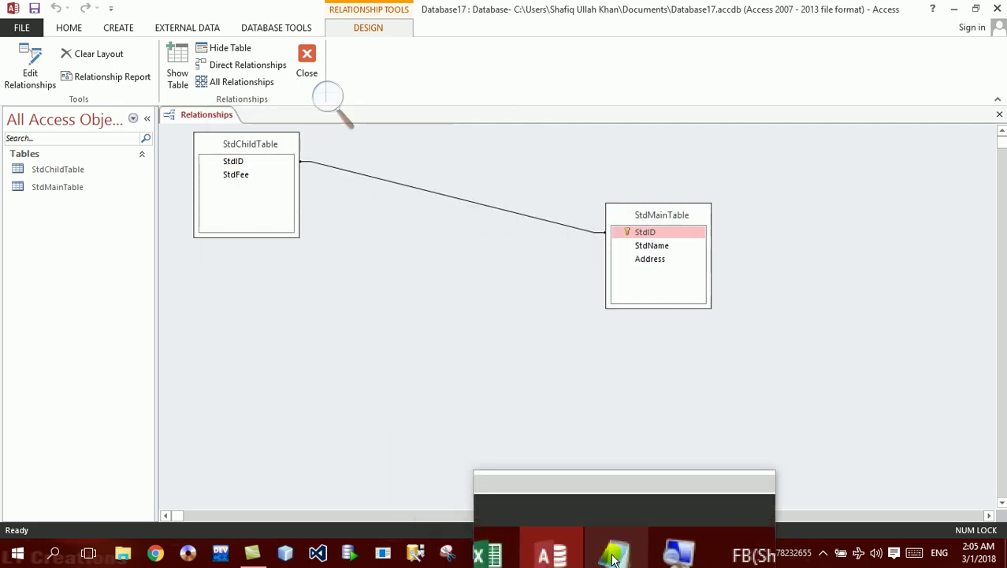
Close the Magnifier and close Access to return to Excel's Book2.
right_click(643, 540)
click(637, 520)
click(528, 370)
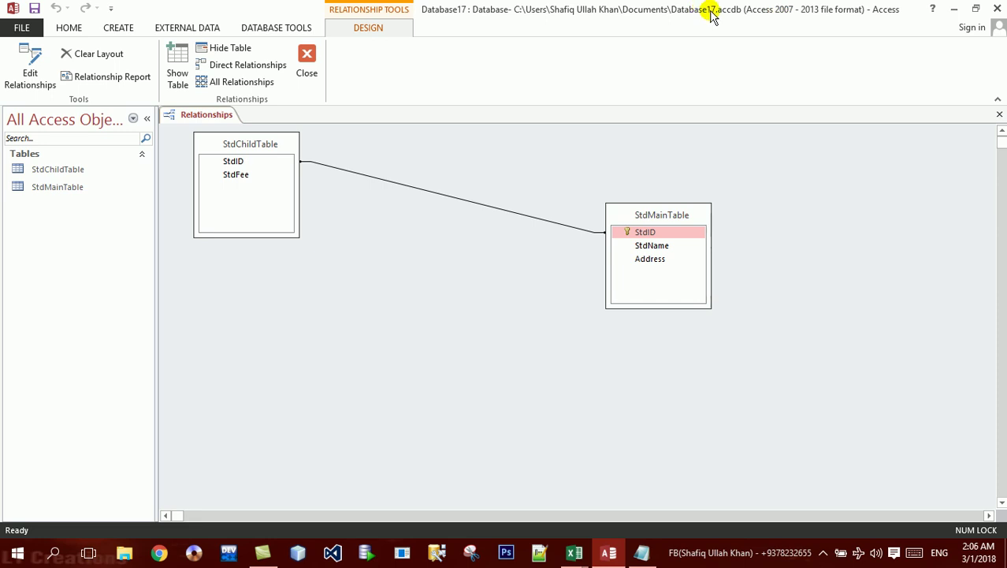
key(super+plus)
key(super+plus)
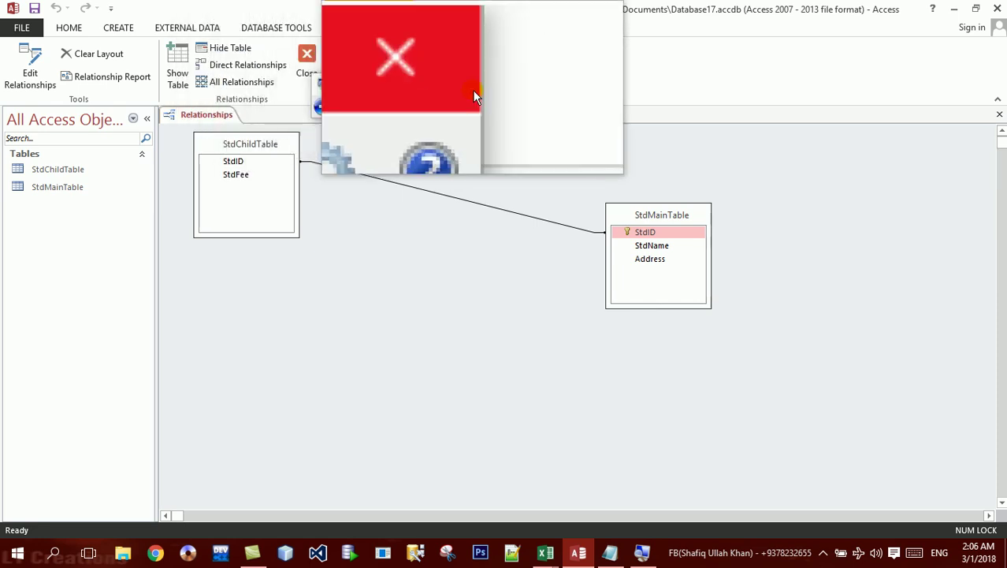
click(460, 91)
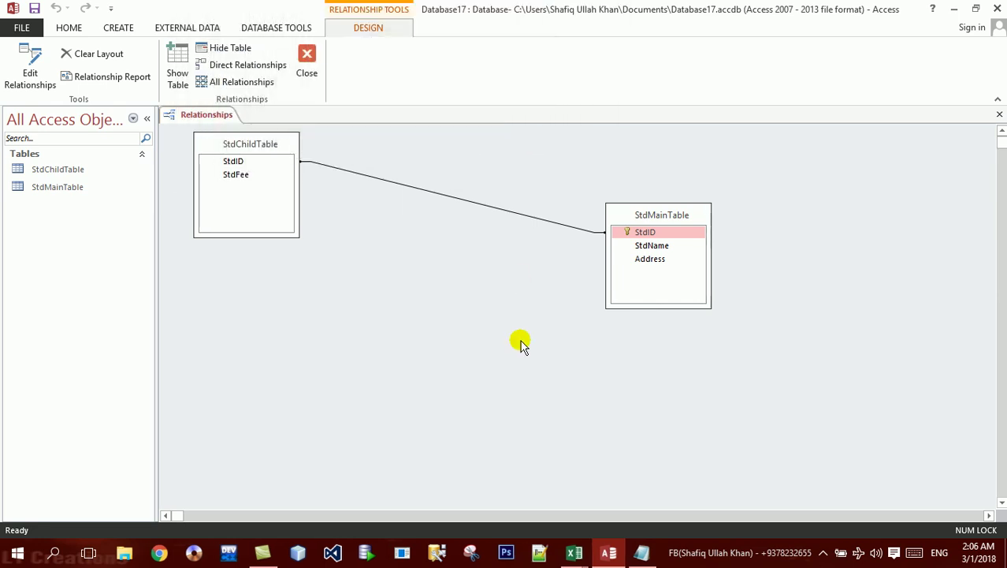
click(1001, 8)
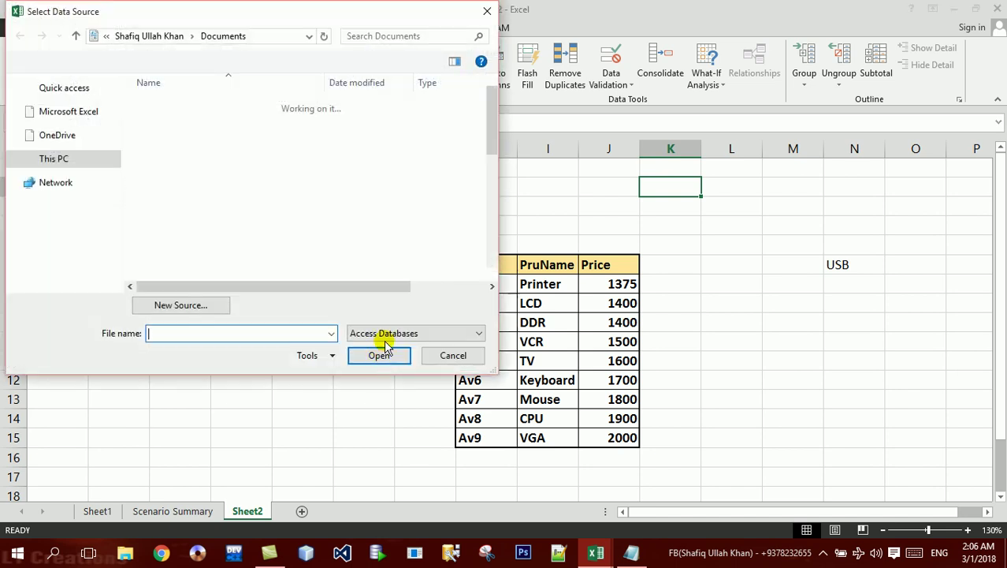
Add a workbook connection to Database17 from the Documents folder.
click(451, 355)
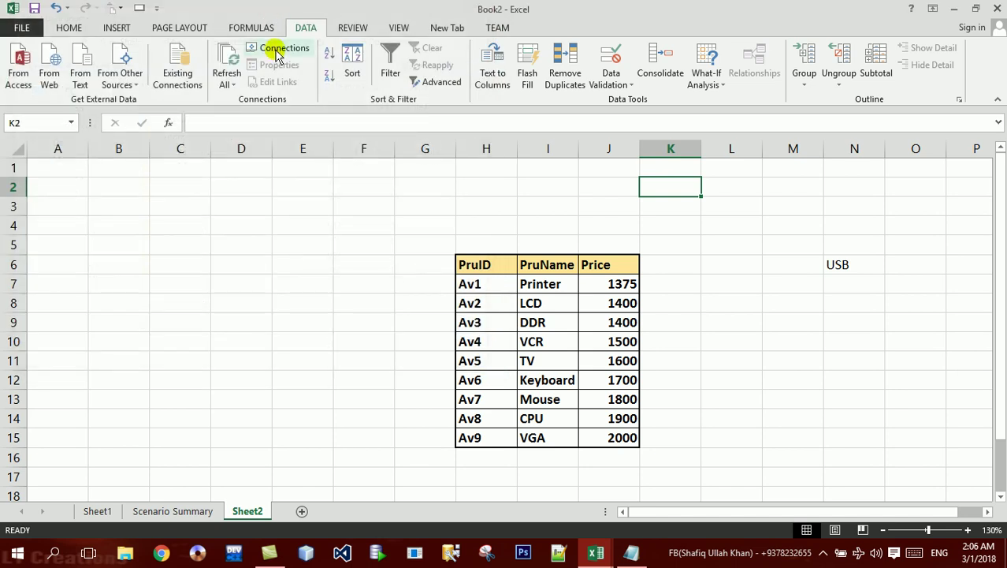
click(268, 50)
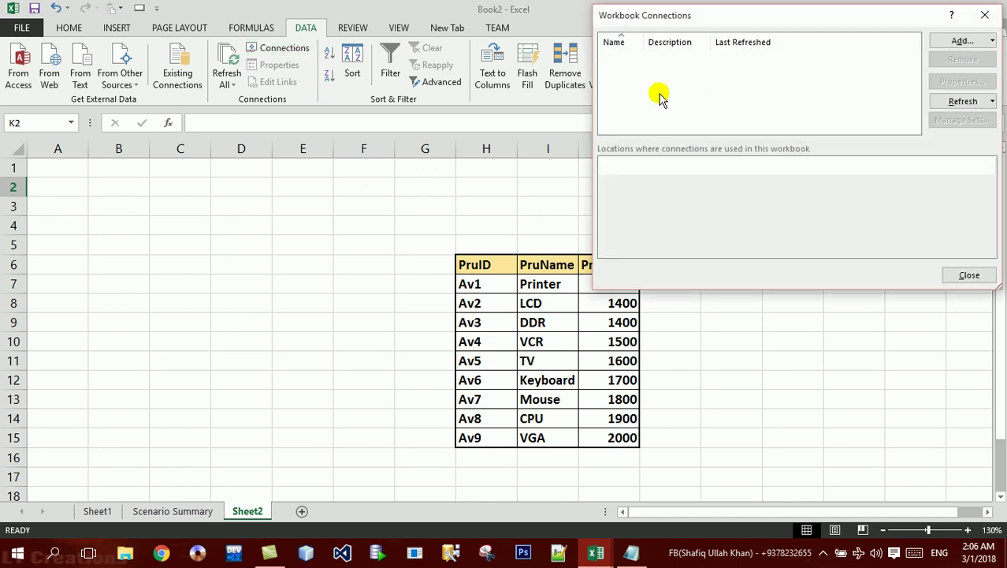
click(954, 41)
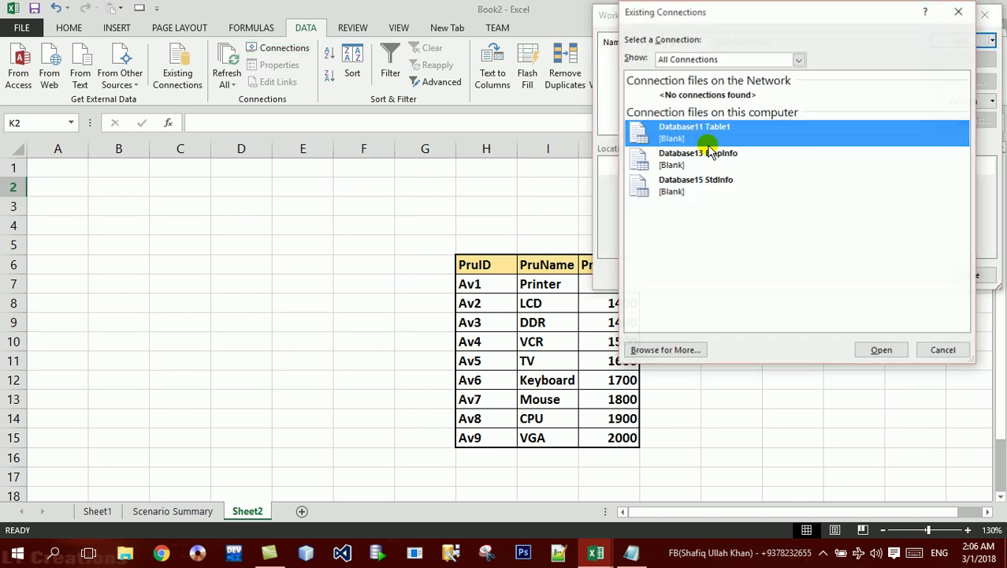
click(683, 352)
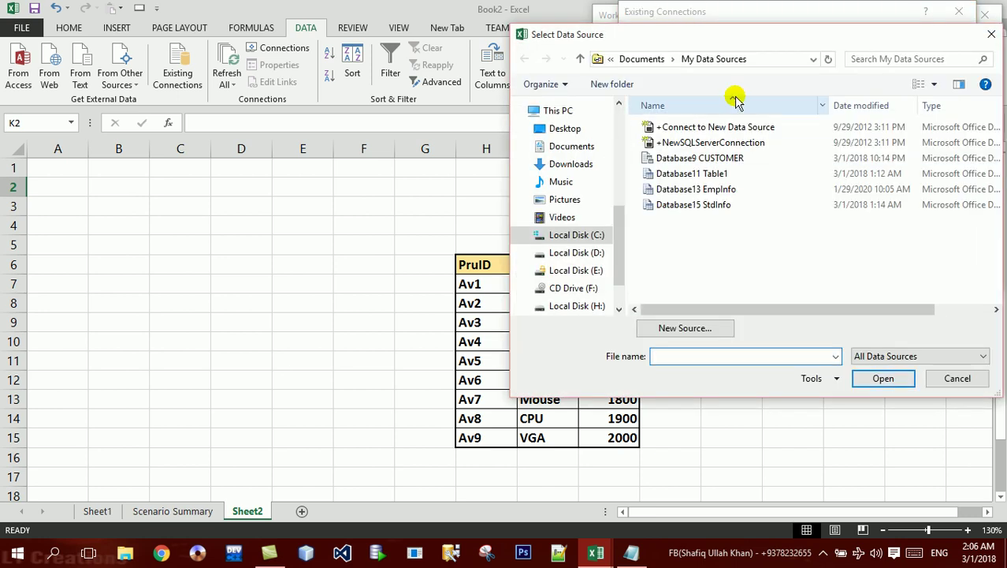
click(573, 147)
drag(997, 118, 1000, 246)
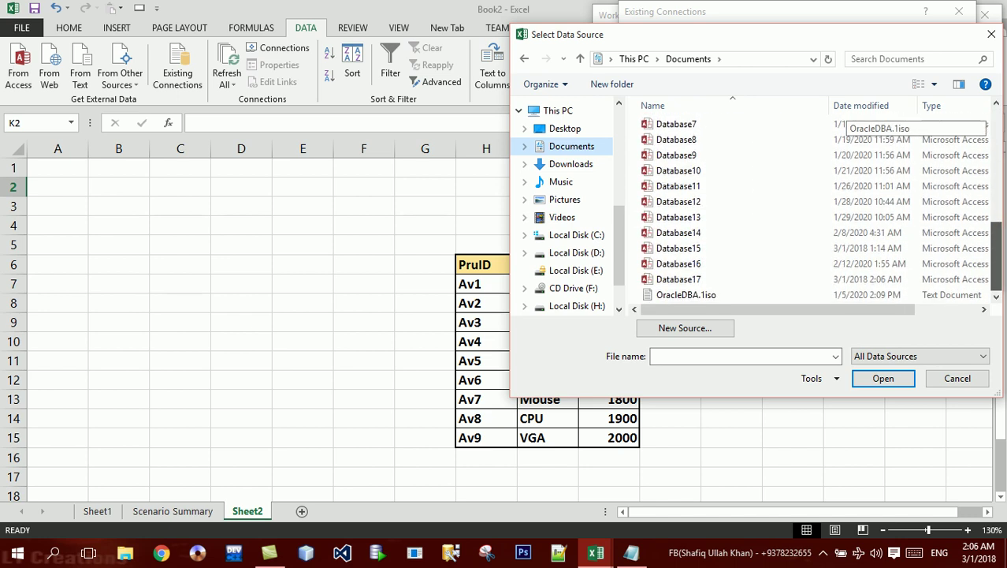
click(705, 279)
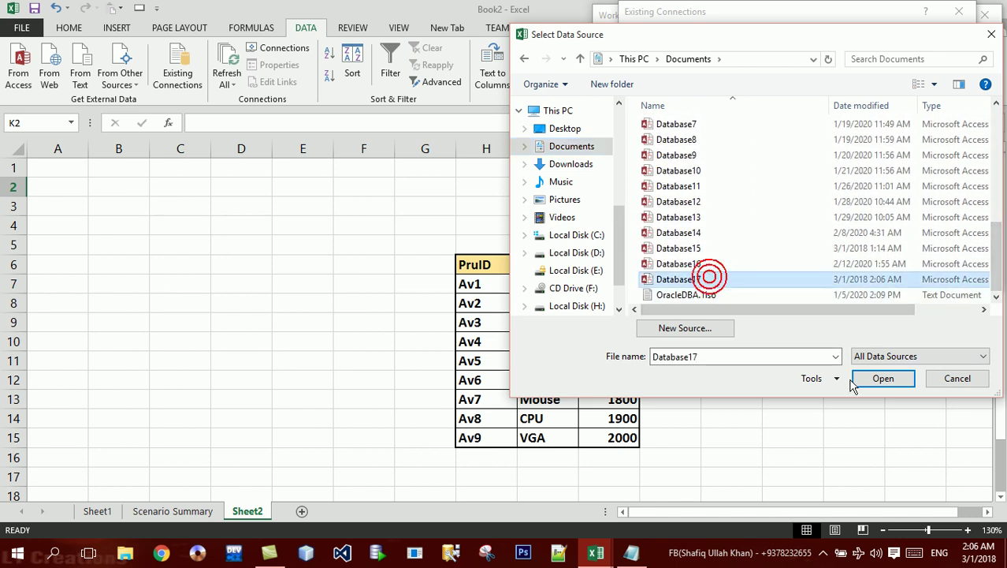
click(882, 379)
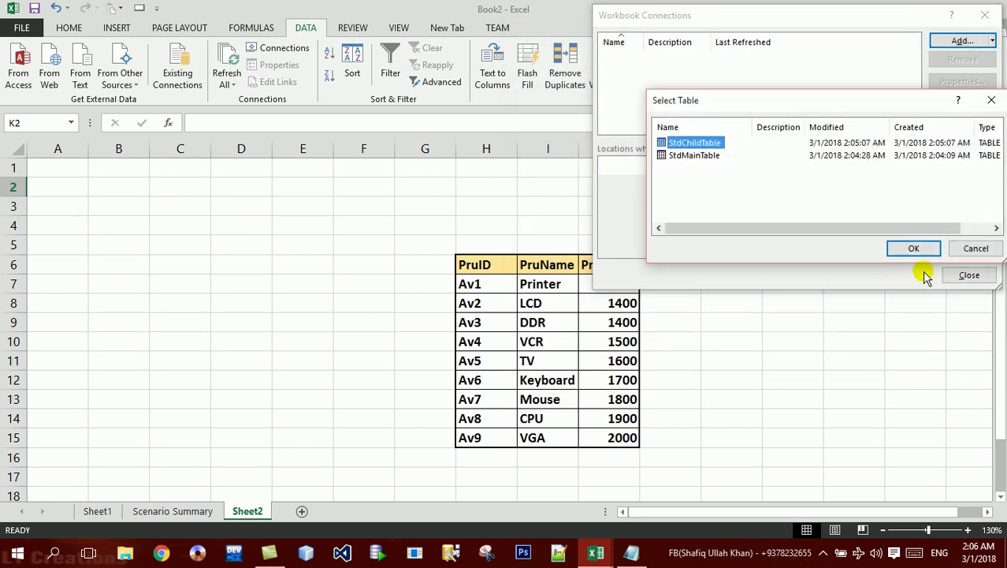
click(914, 248)
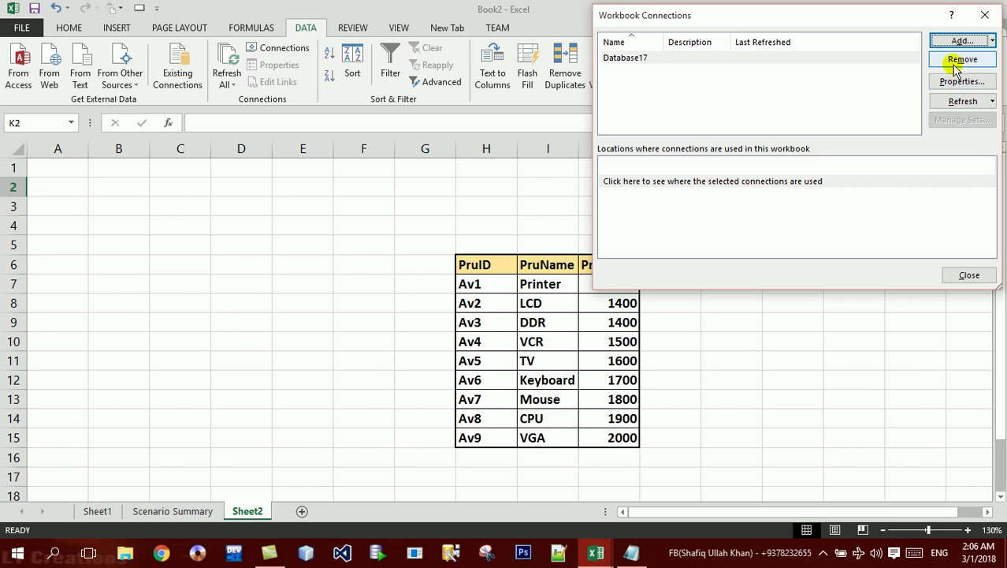
click(971, 274)
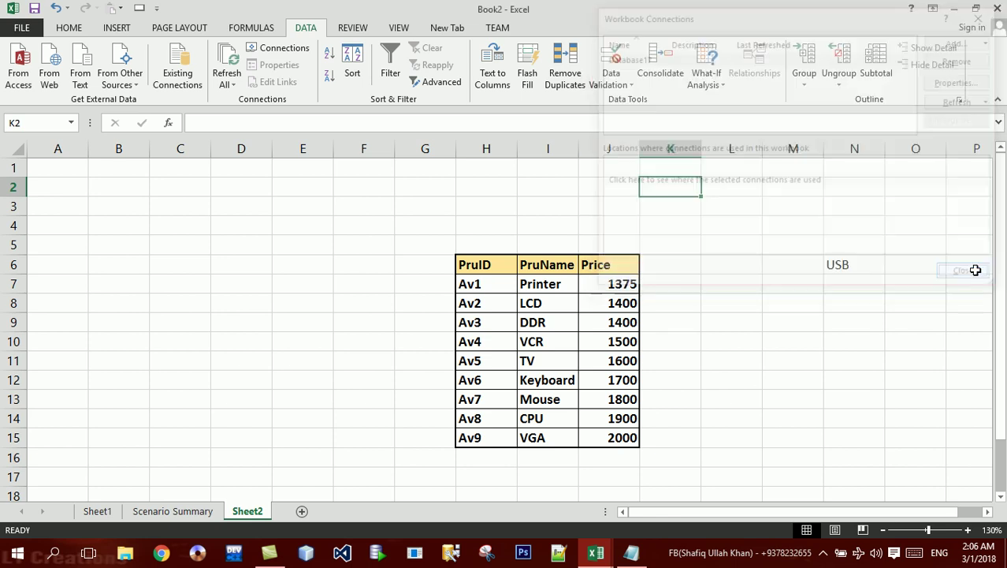
Start an Access import into cell F6 using the Database17 file.
click(354, 266)
click(19, 70)
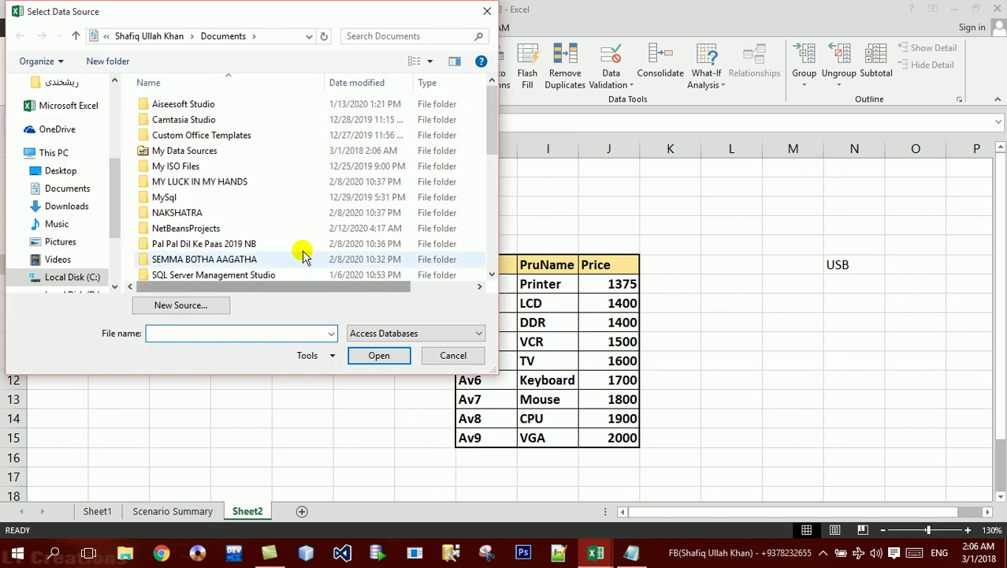
drag(488, 127, 489, 237)
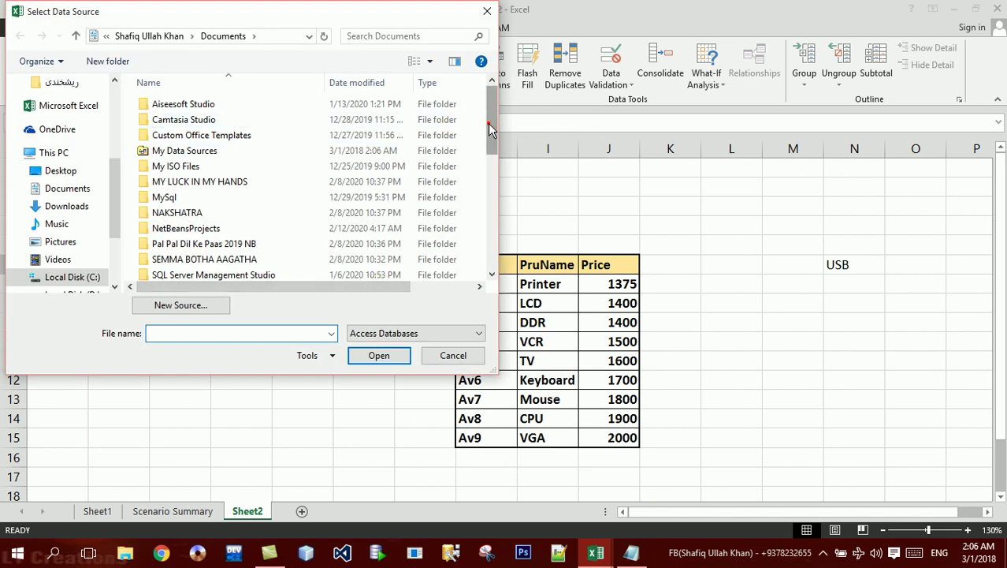
click(252, 271)
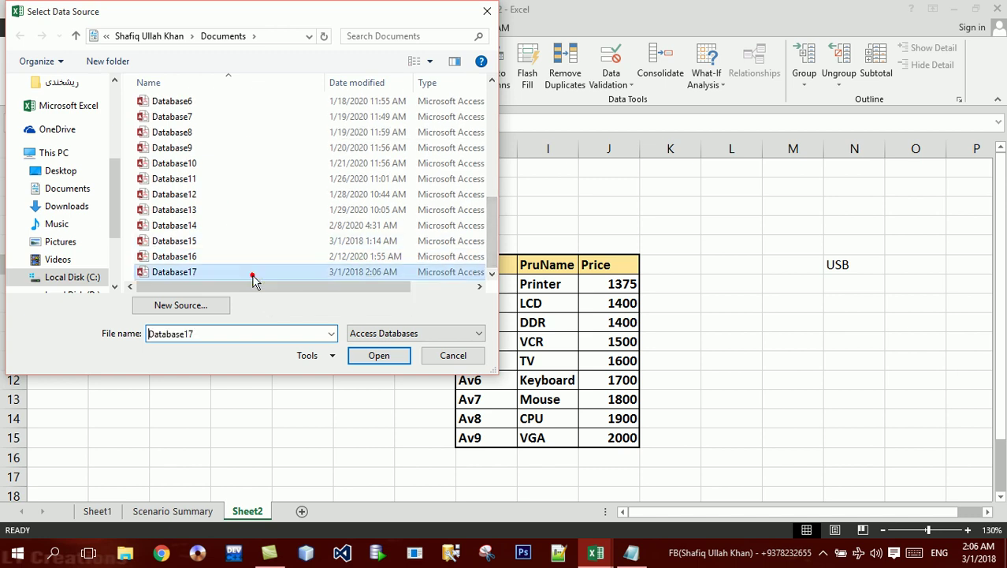
click(361, 356)
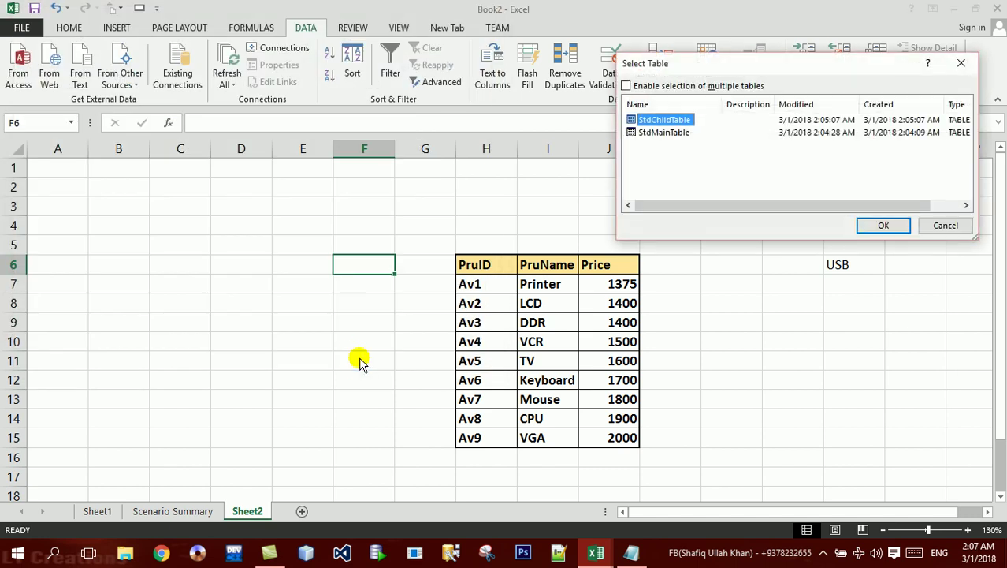
Enable multiple-table selection and choose both StdMainTable and StdChildTable for import.
click(781, 130)
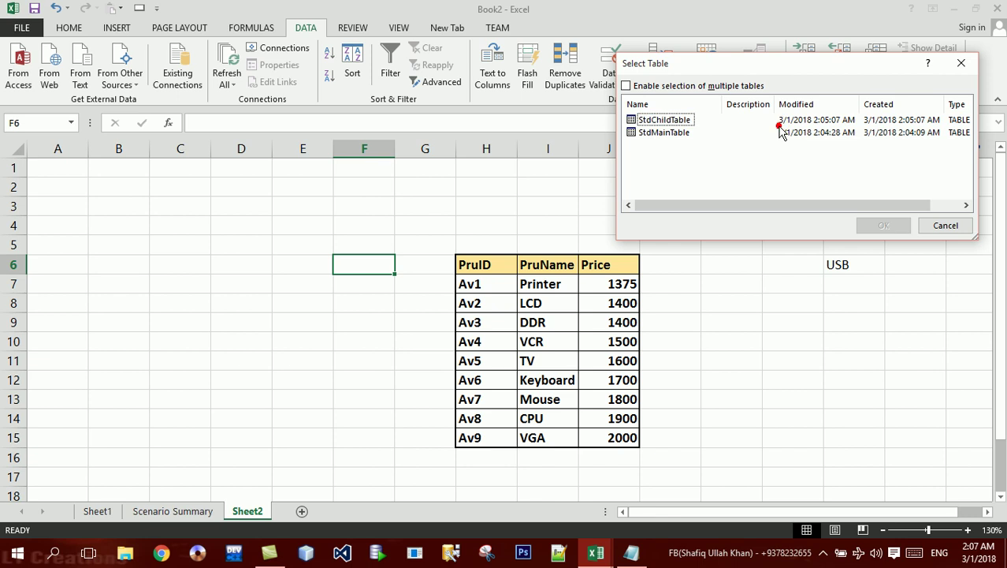
click(685, 134)
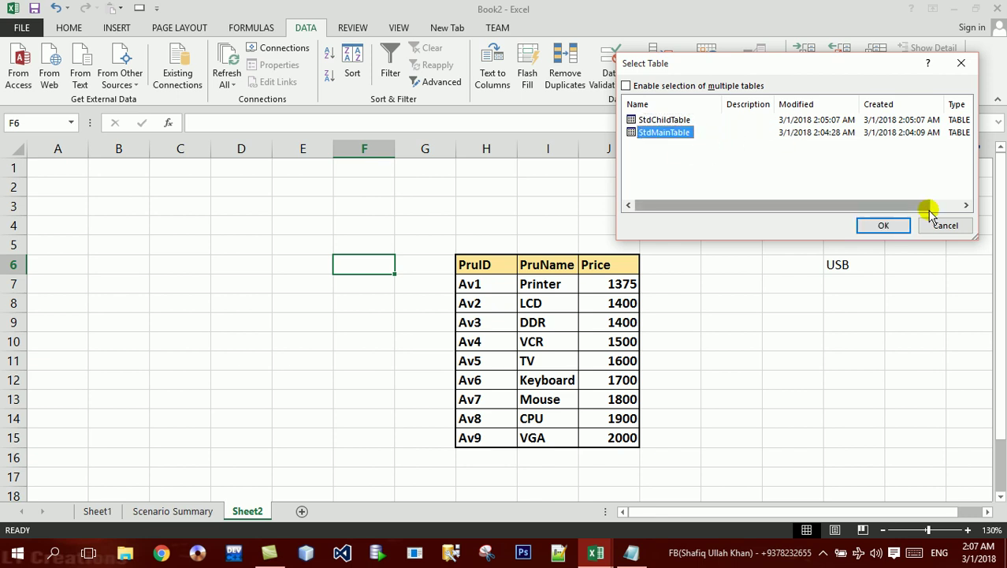
click(678, 121)
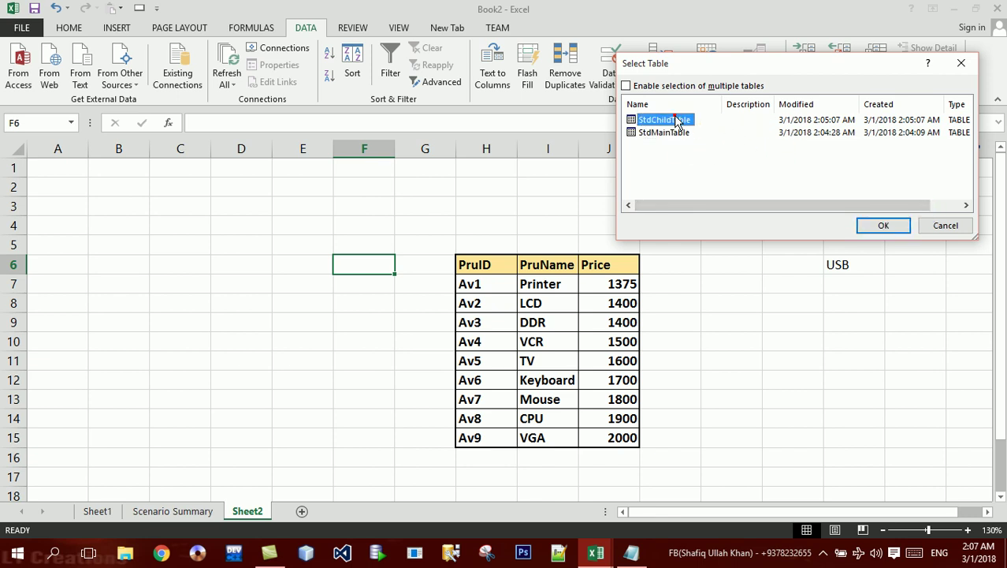
click(683, 134)
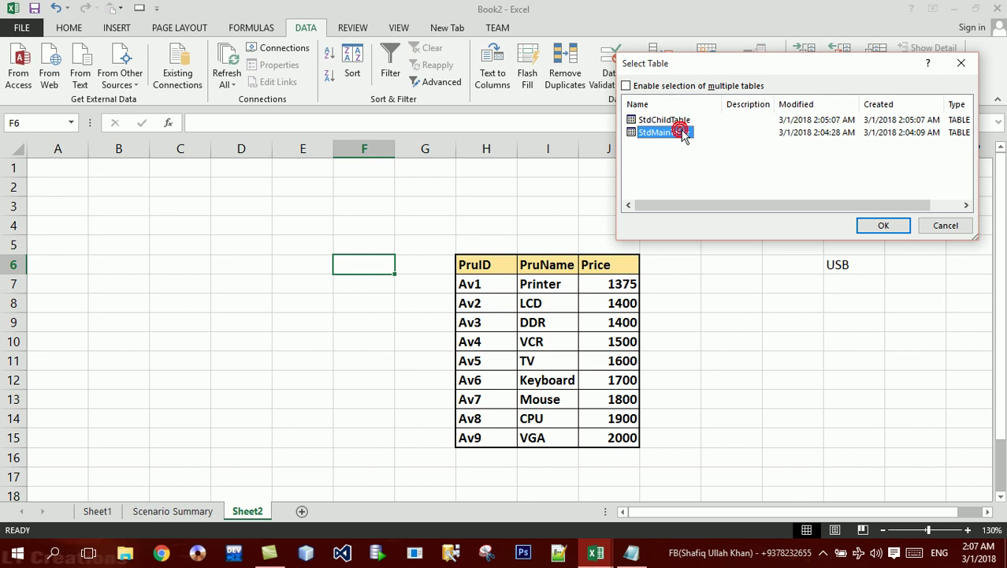
click(694, 87)
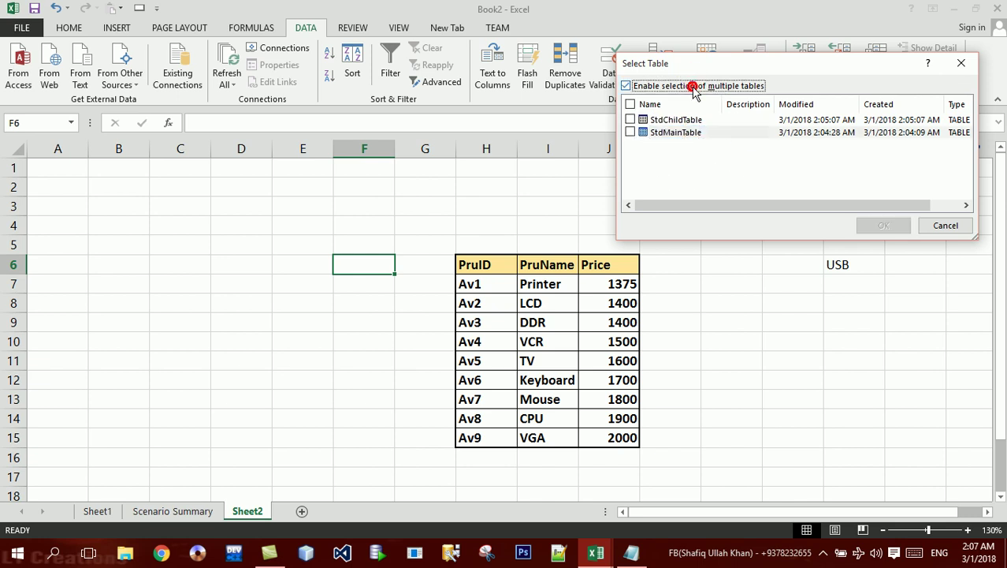
click(631, 132)
click(631, 120)
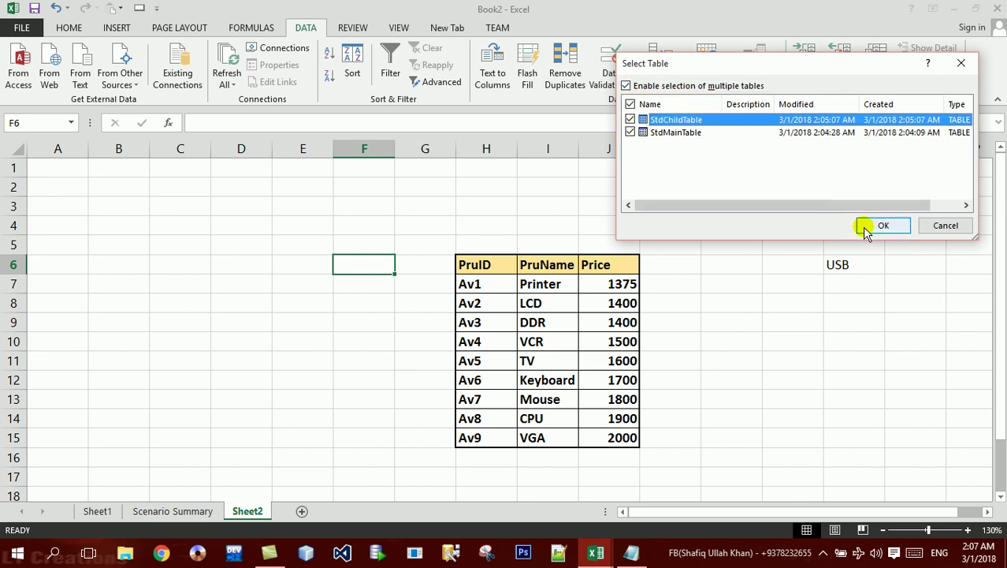
click(868, 226)
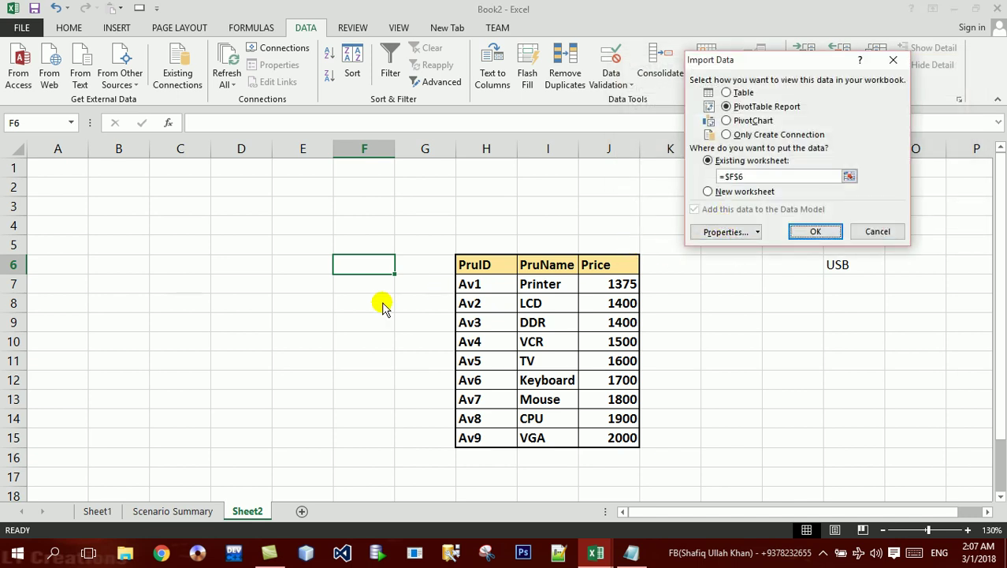
click(67, 230)
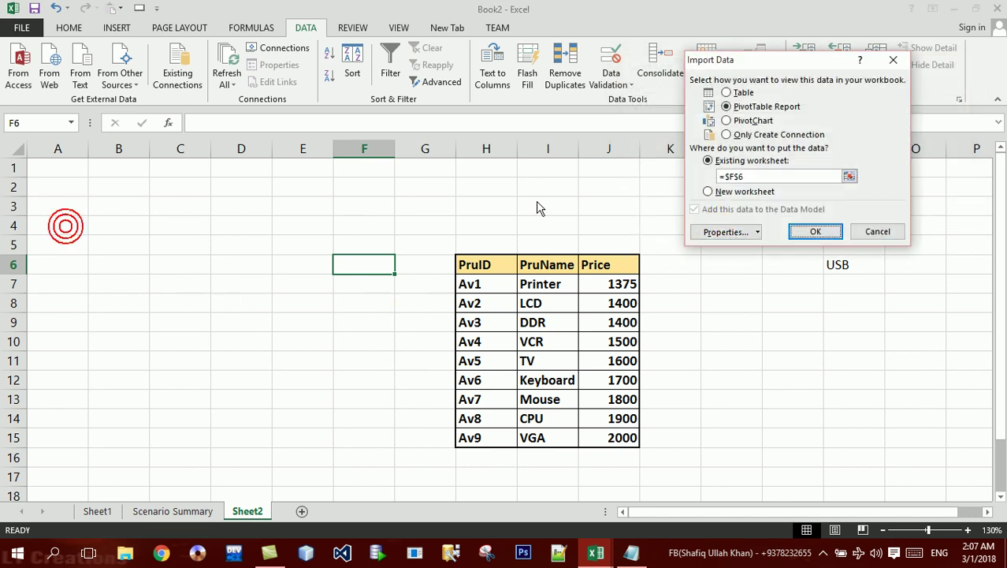
Create the PivotTable Report at $F$6 from the two imported Access tables.
click(795, 224)
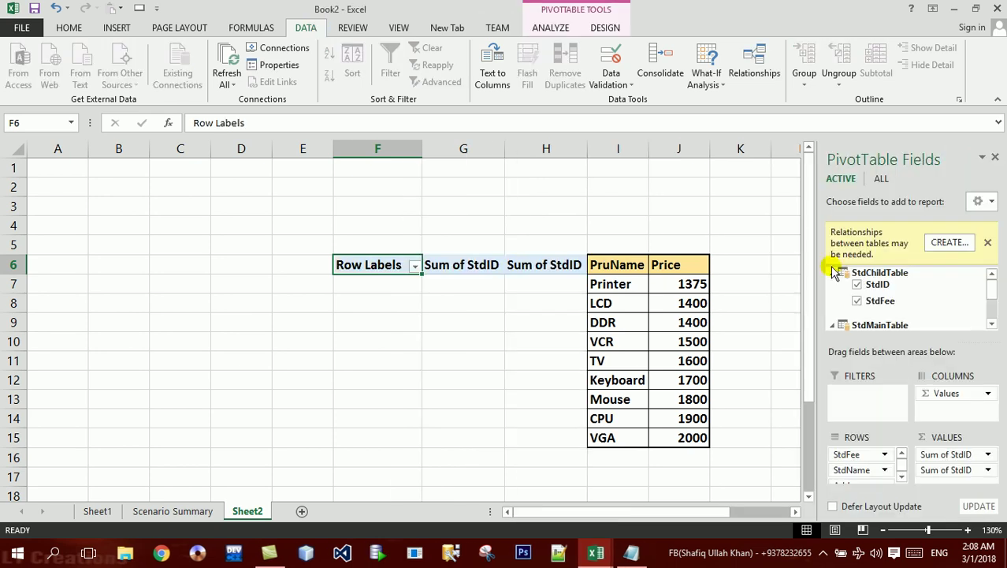
Review the StdID relationships between StdChildTable and StdMainTable, then close the relationships list.
click(756, 65)
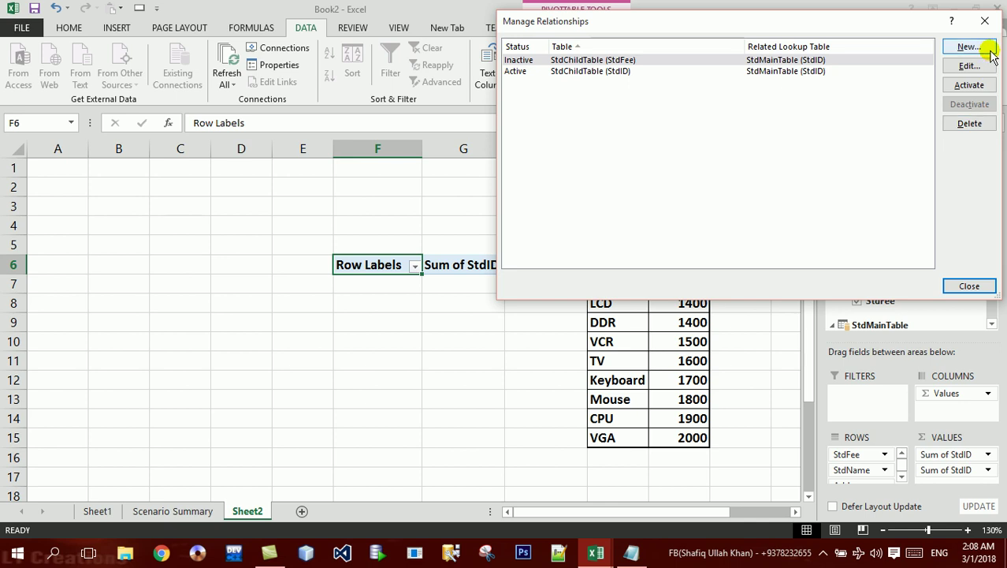
click(985, 22)
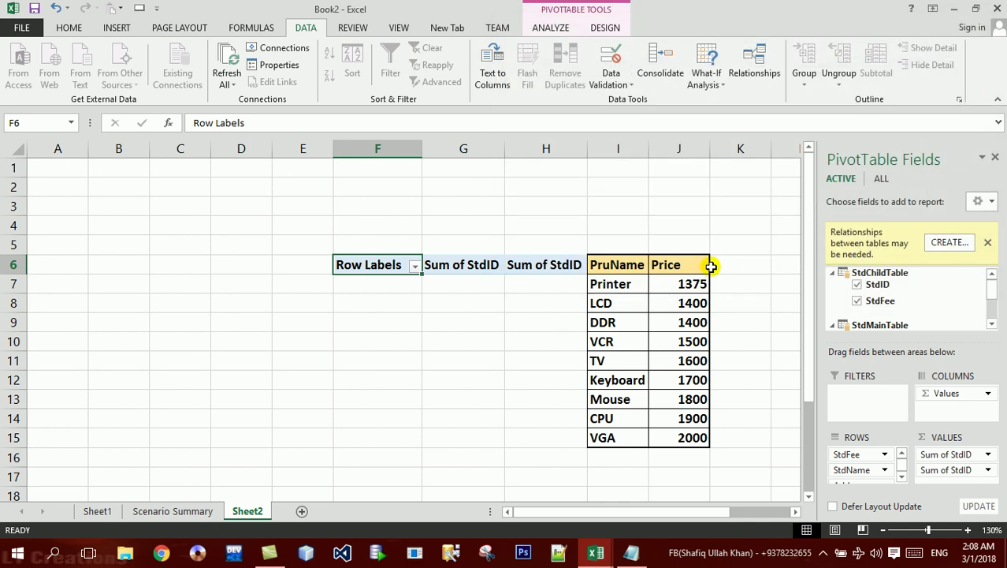
click(596, 266)
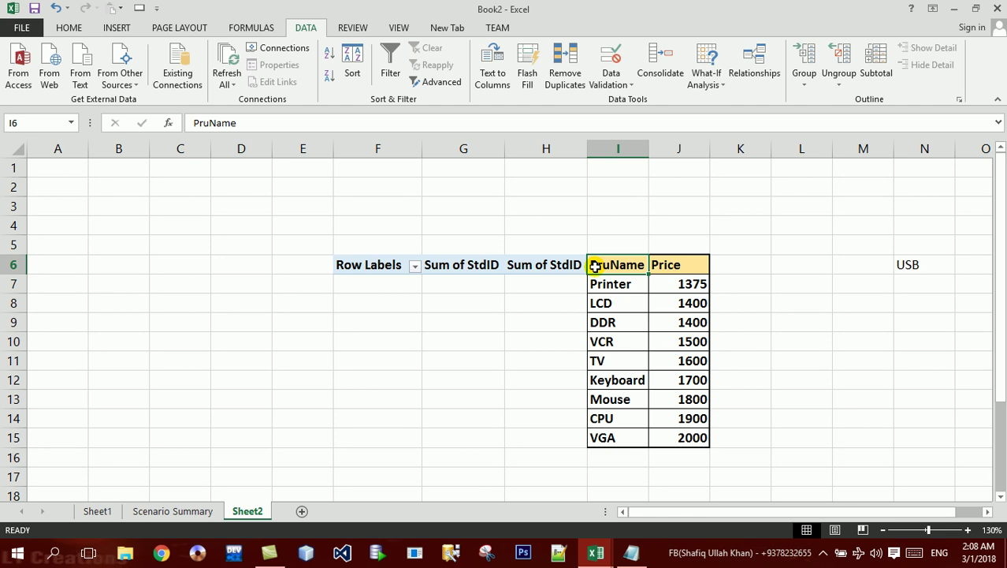
Close the PivotTable Fields pane and select empty cell K3 outside the PivotTable.
click(530, 270)
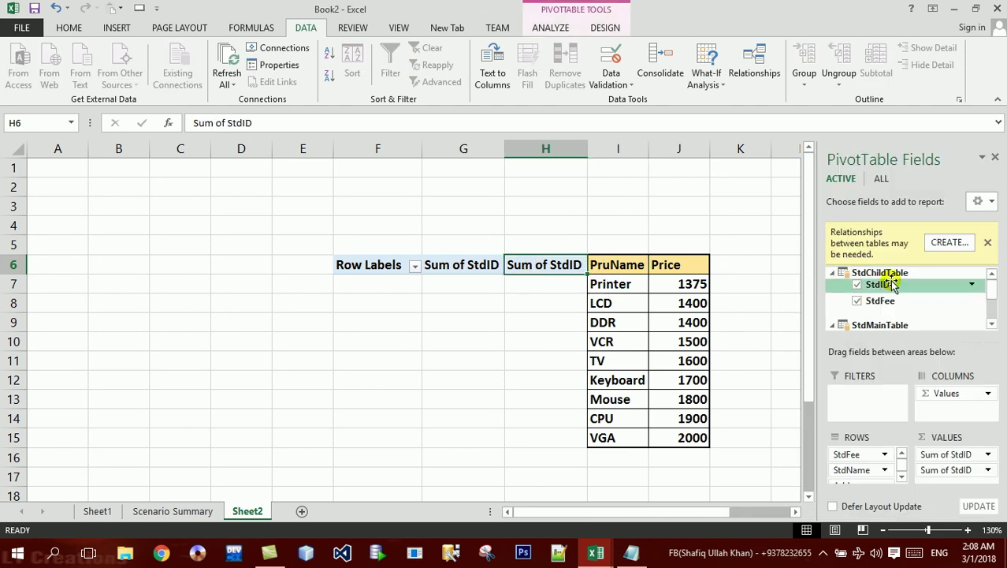
click(992, 323)
click(993, 323)
click(992, 323)
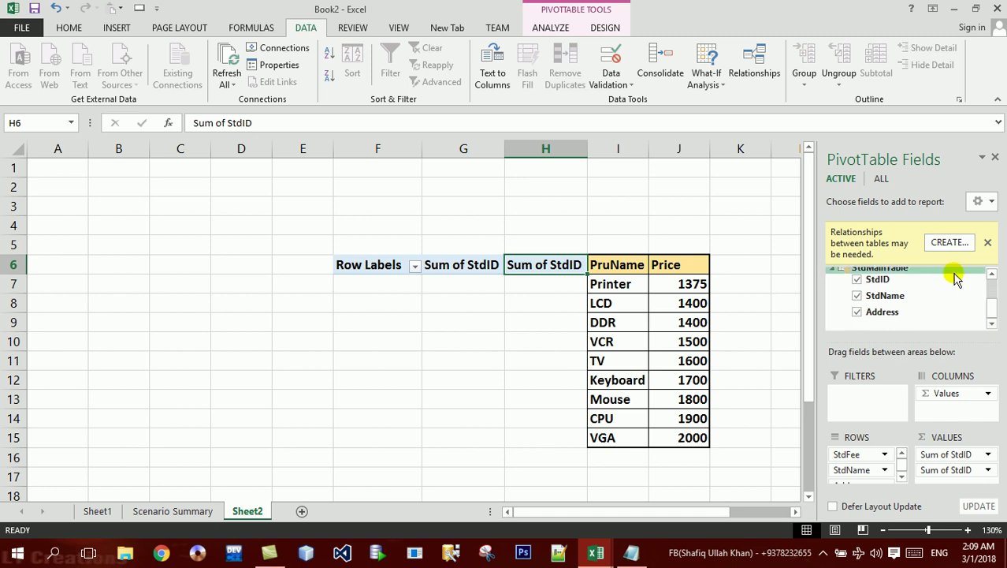
click(995, 158)
click(759, 207)
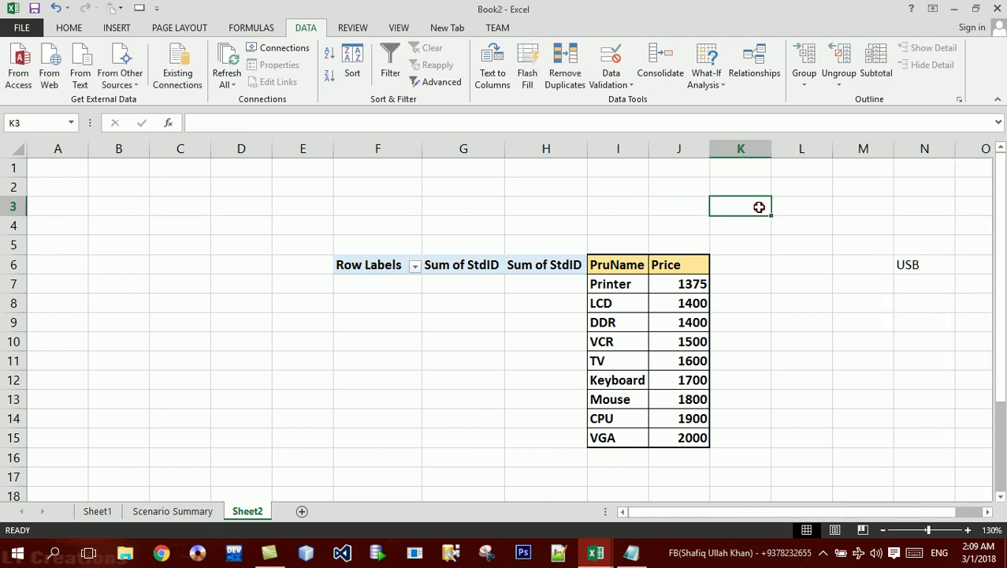